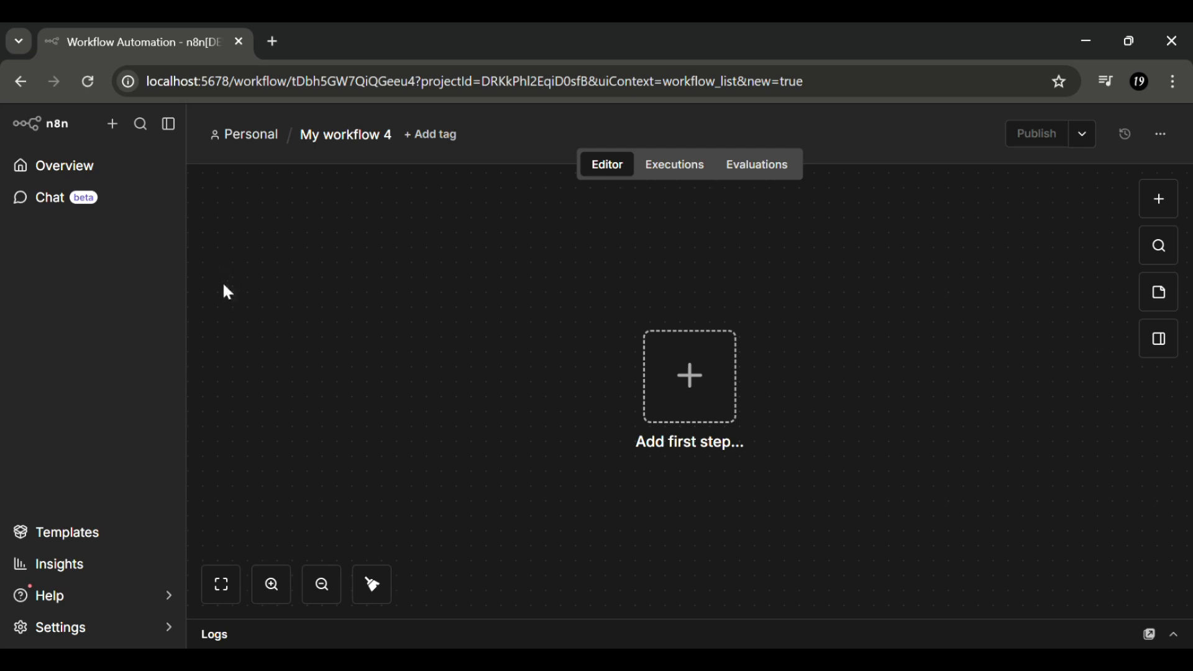
# - Start the workflow with a manual trigger and add an Edit Fields (Set) node after it
pyautogui.click(686, 406)
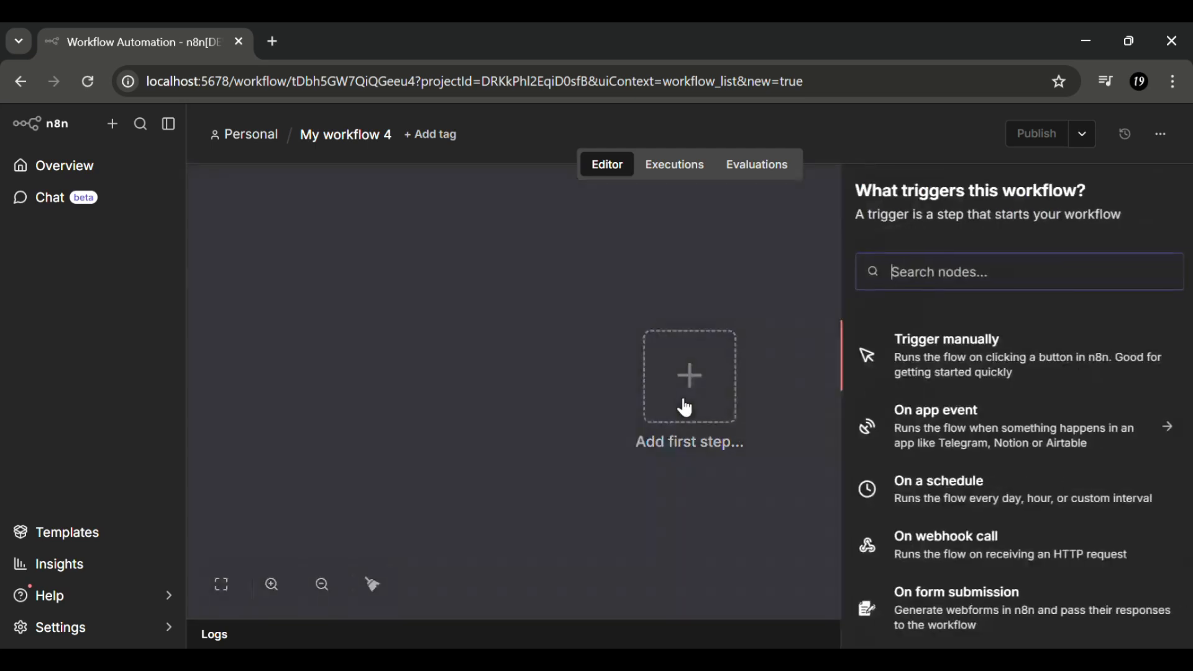
pyautogui.click(936, 351)
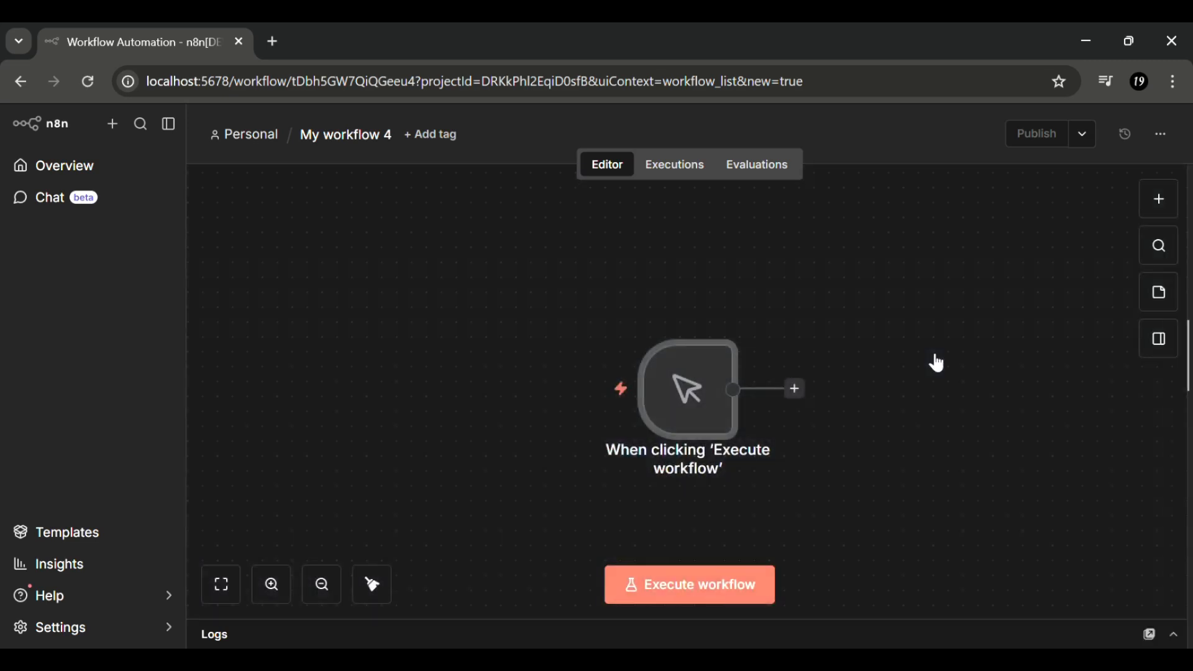
pyautogui.click(806, 393)
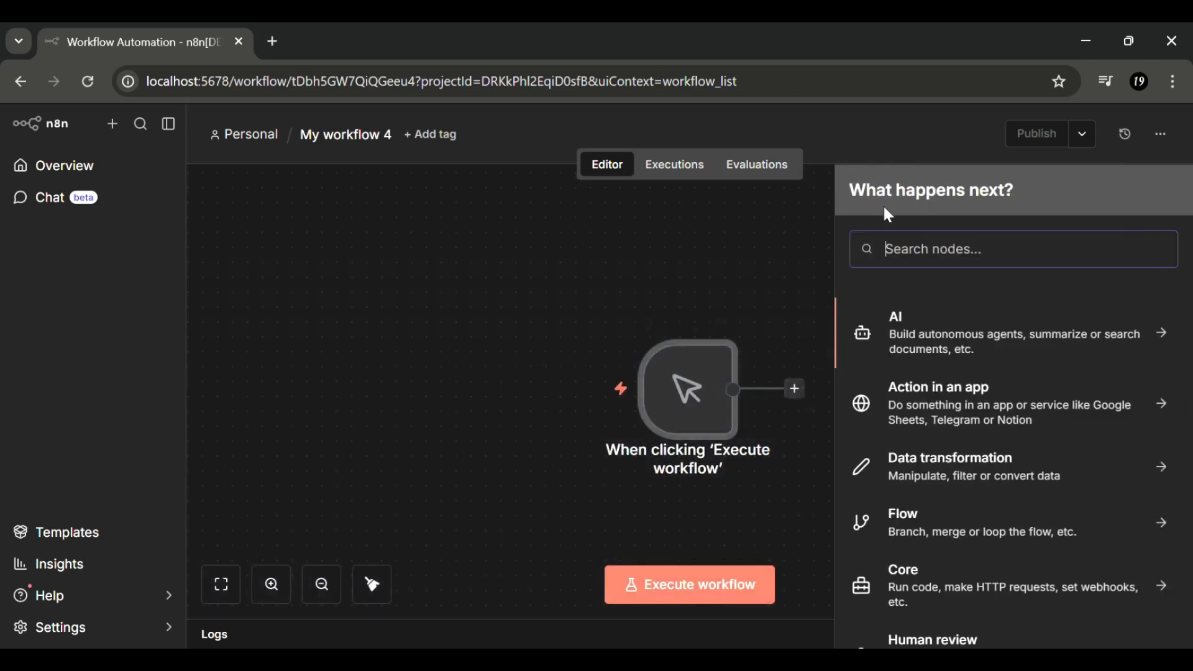
pyautogui.write('set')
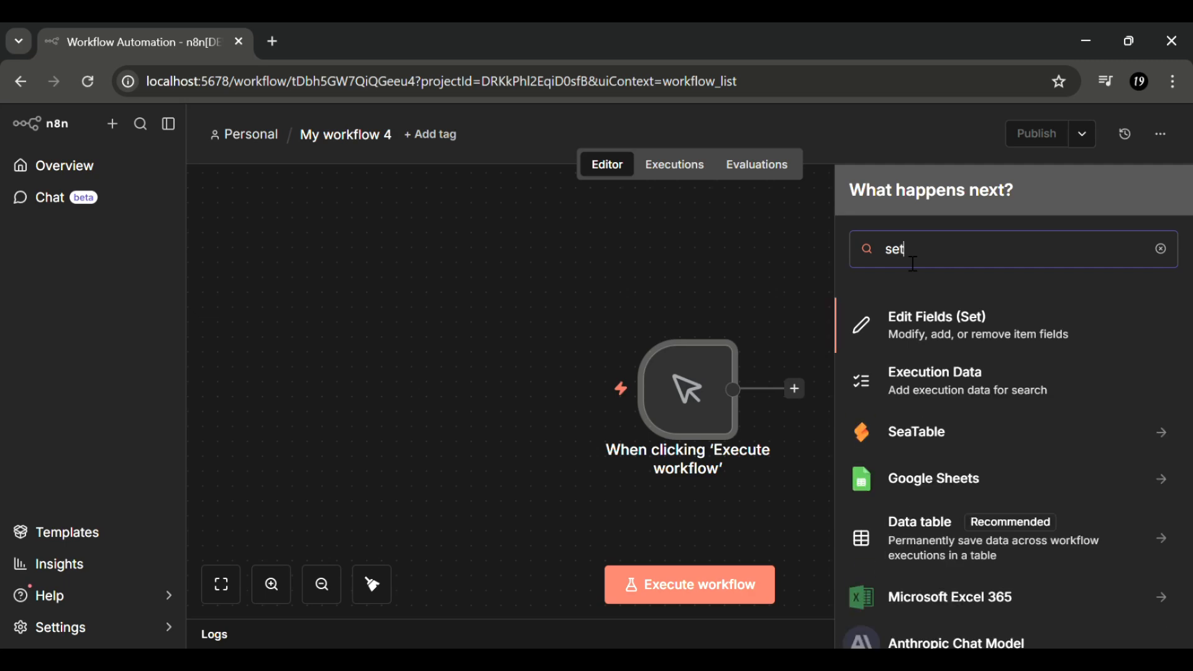
pyautogui.click(918, 316)
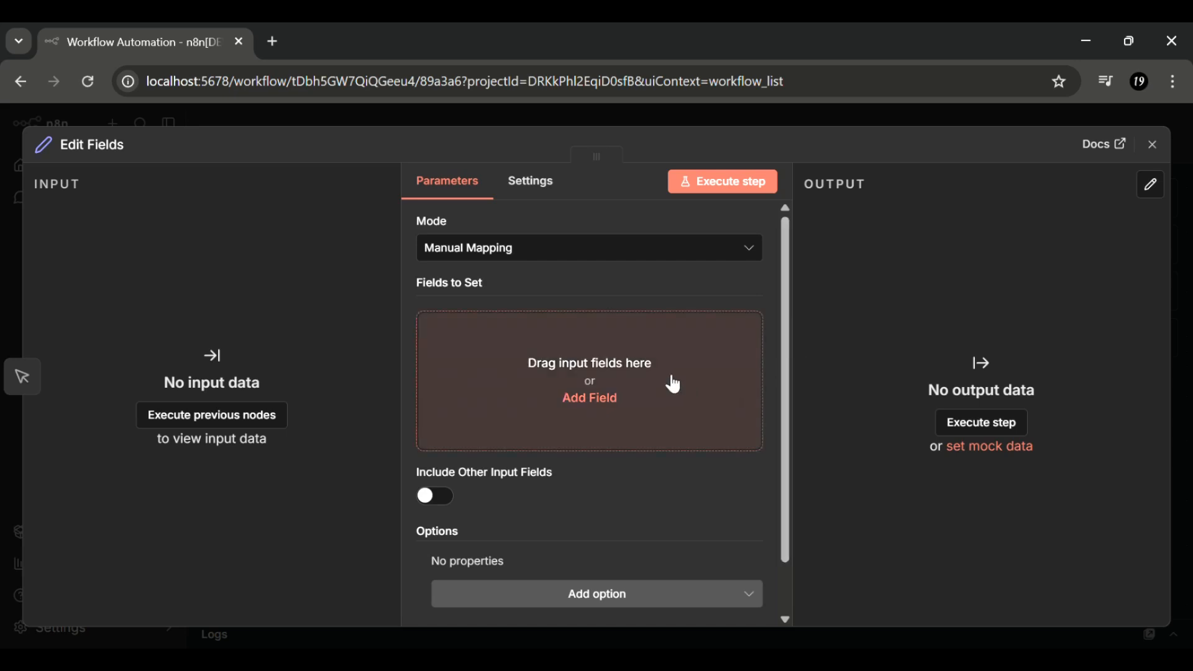
# - Add string fields 'name' holding the customer's first name and 'email' holding their e-mail address
pyautogui.click(598, 372)
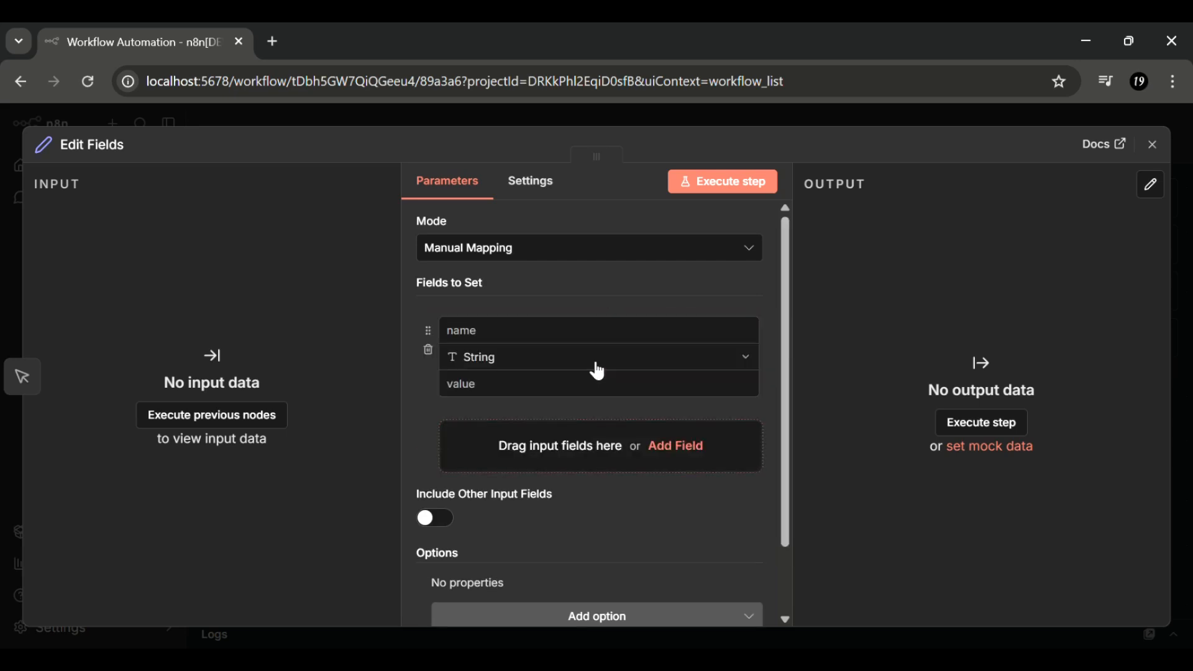
pyautogui.click(554, 338)
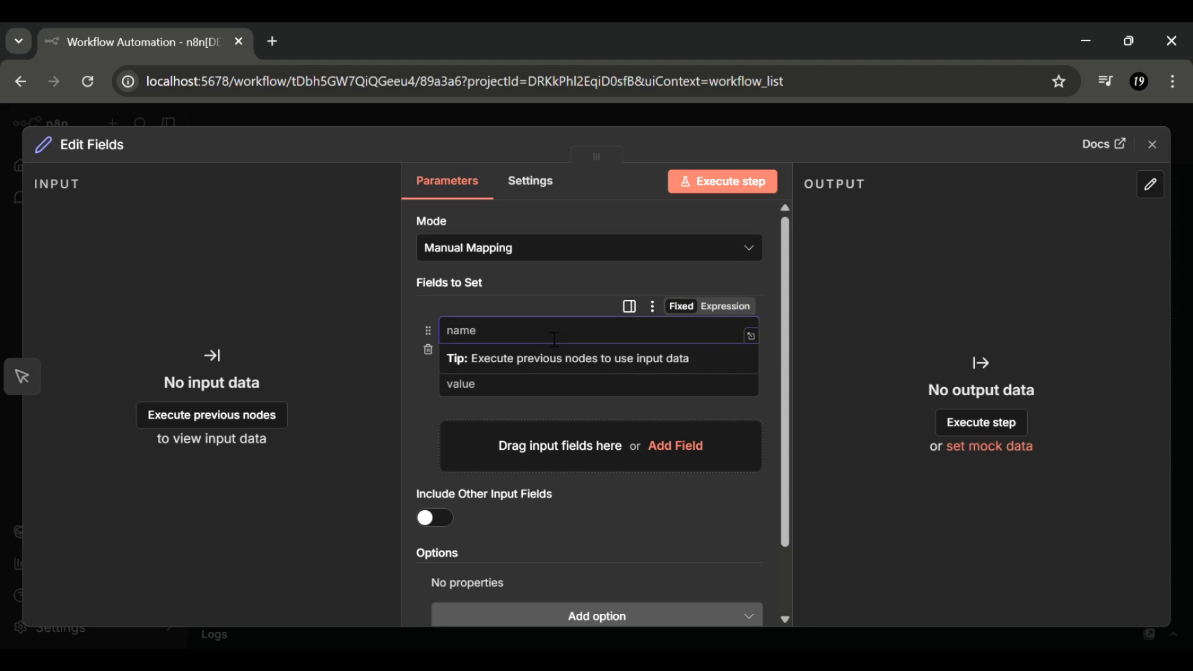
pyautogui.write('name')
pyautogui.click(502, 394)
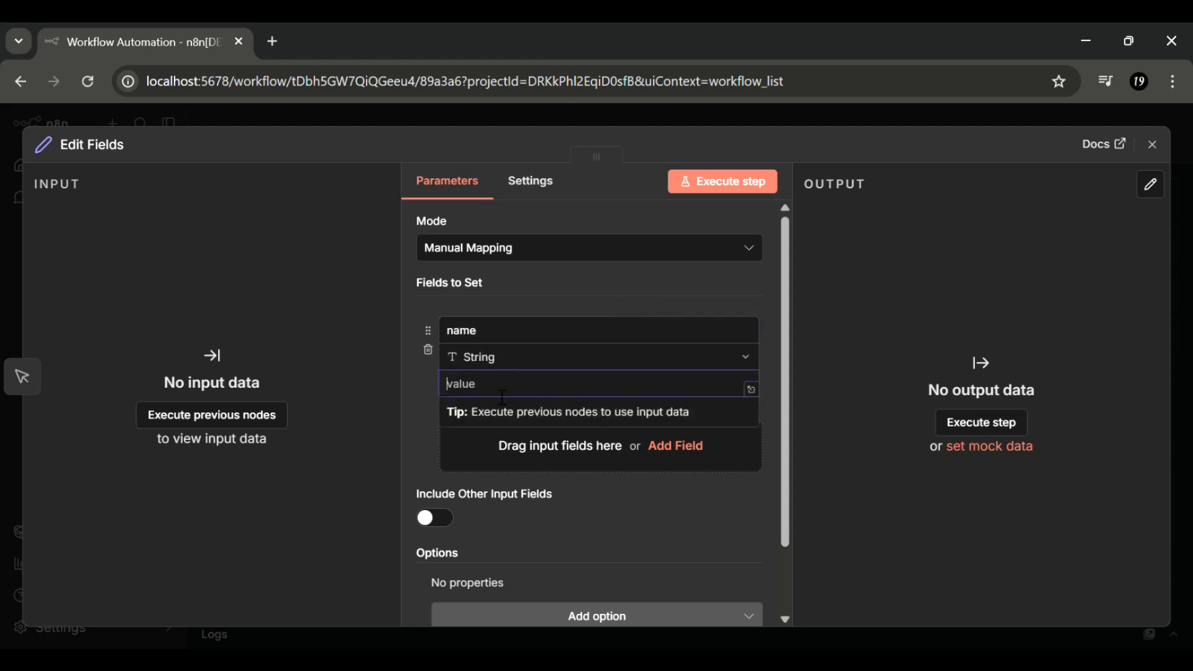
pyautogui.write('John')
pyautogui.click(526, 458)
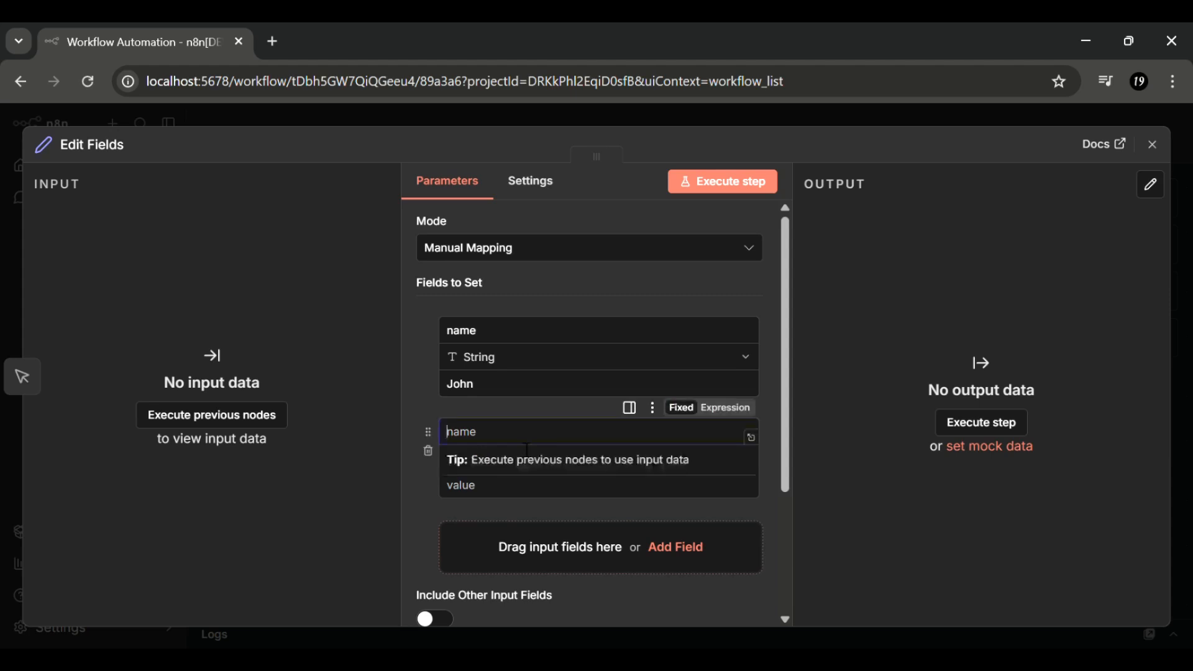
pyautogui.write('e')
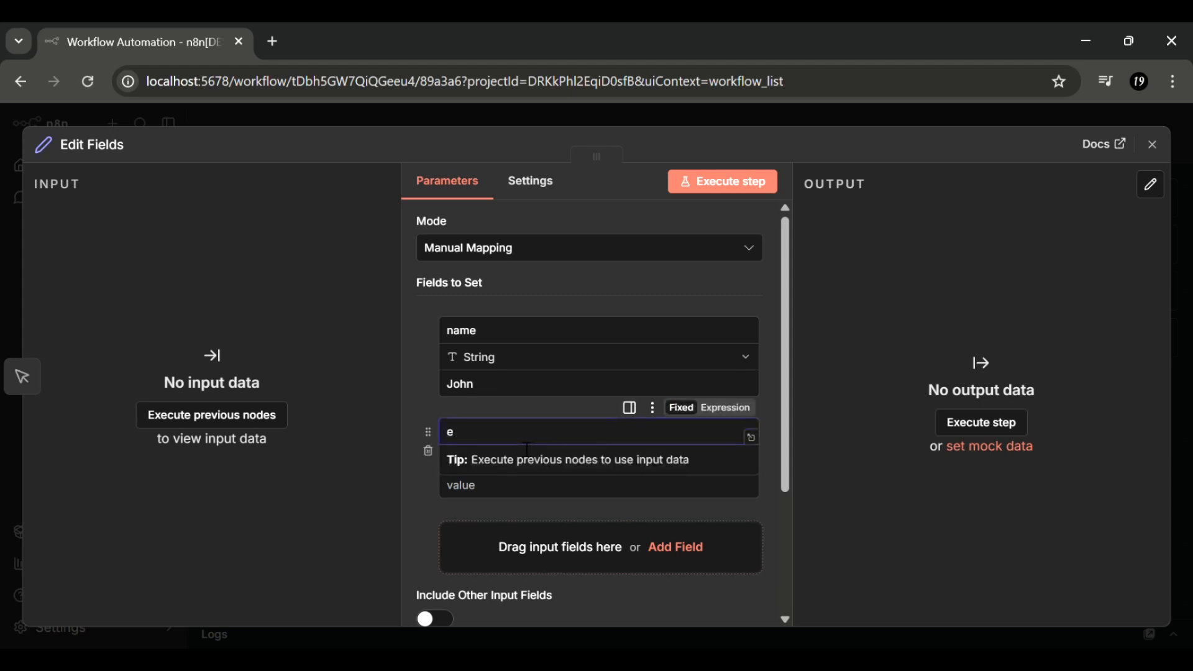
pyautogui.write('mail')
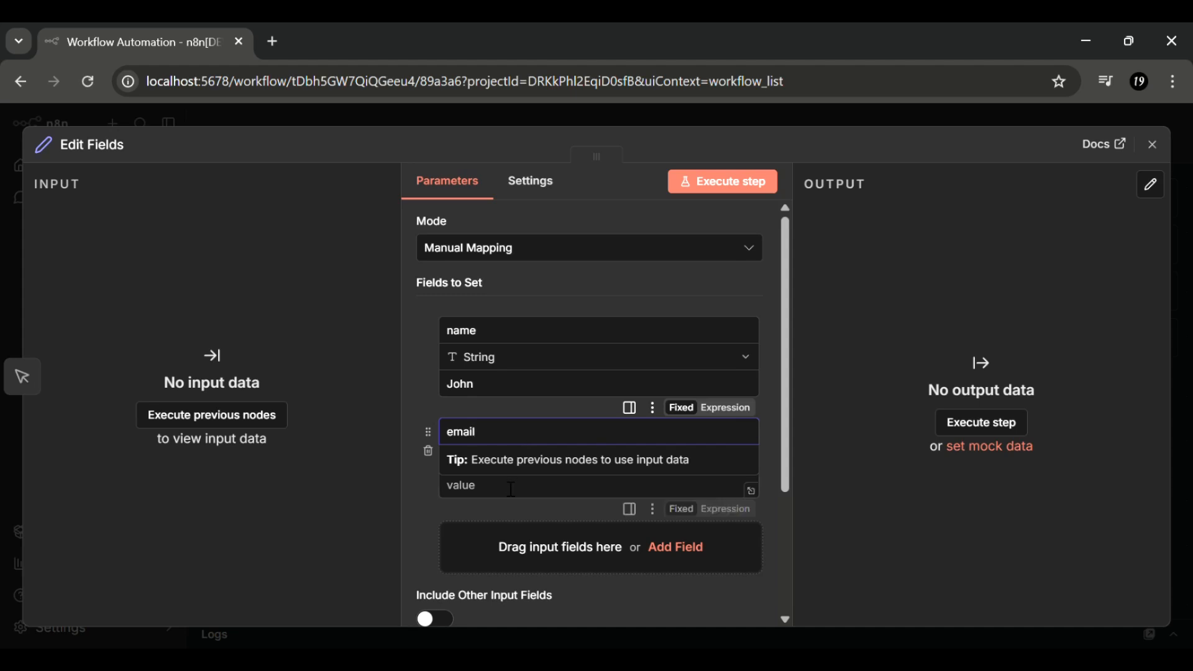
pyautogui.click(508, 488)
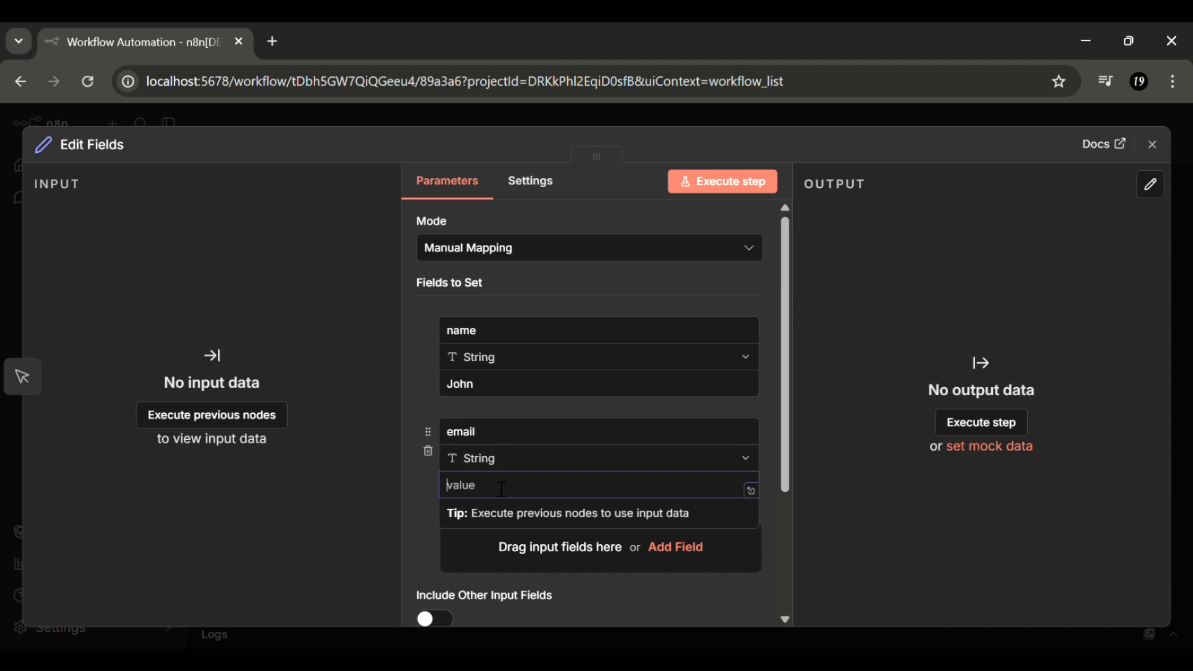
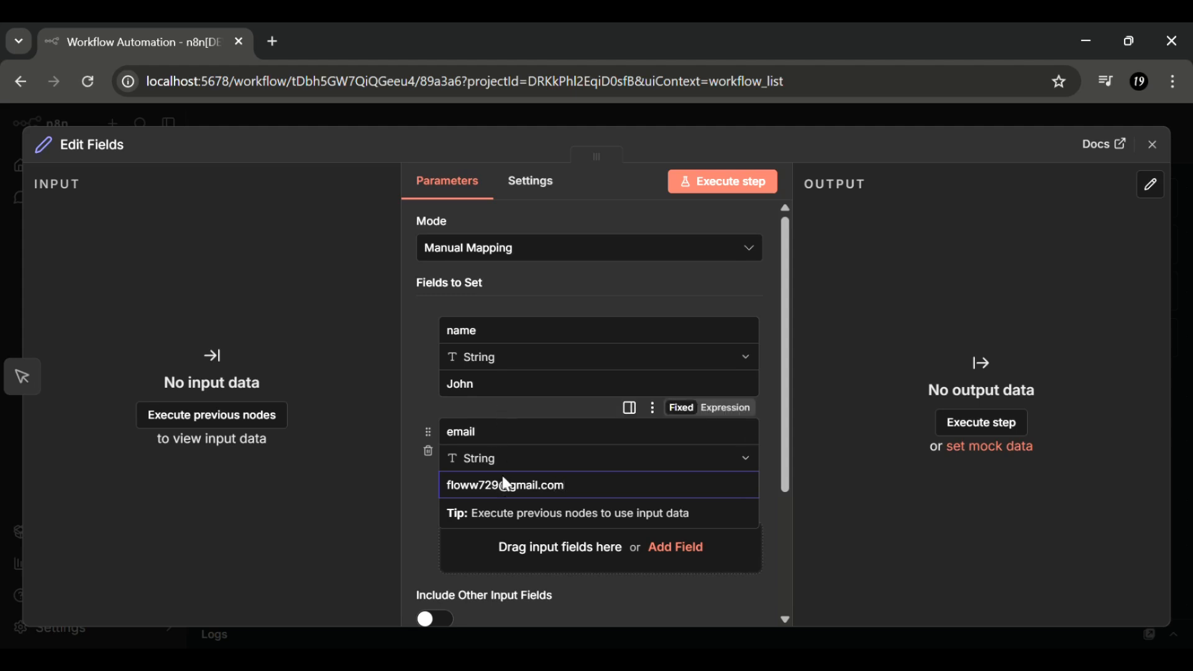
# - Add a third field 'city' with the value Lahore
pyautogui.click(506, 546)
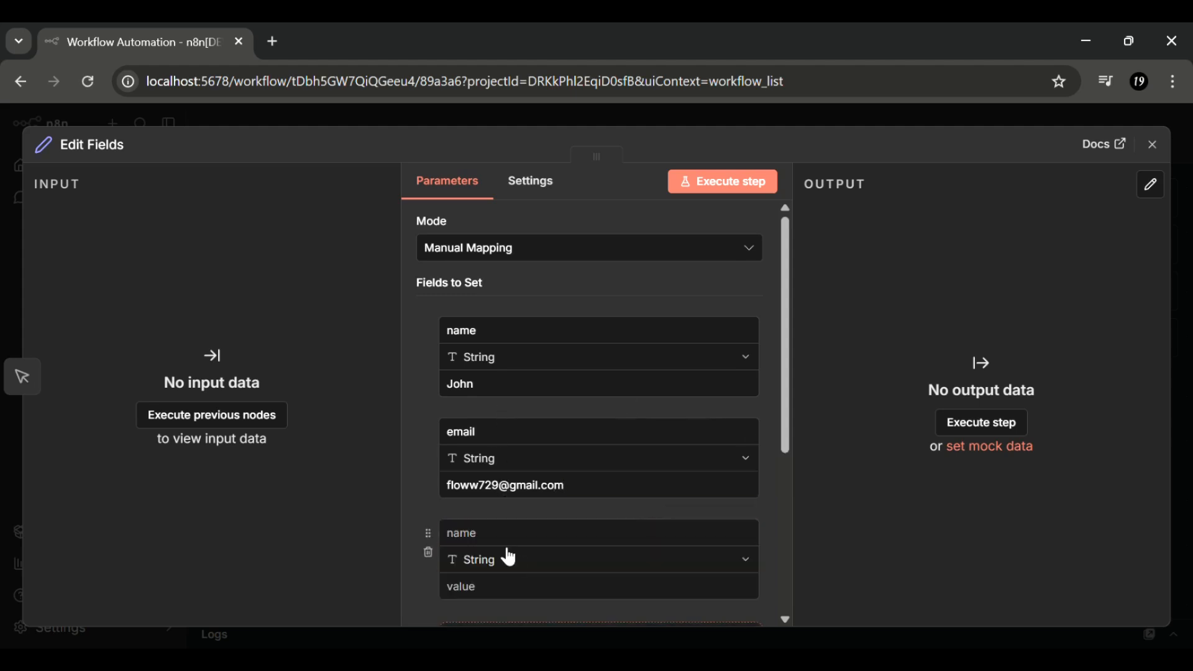
pyautogui.click(515, 542)
pyautogui.write('c')
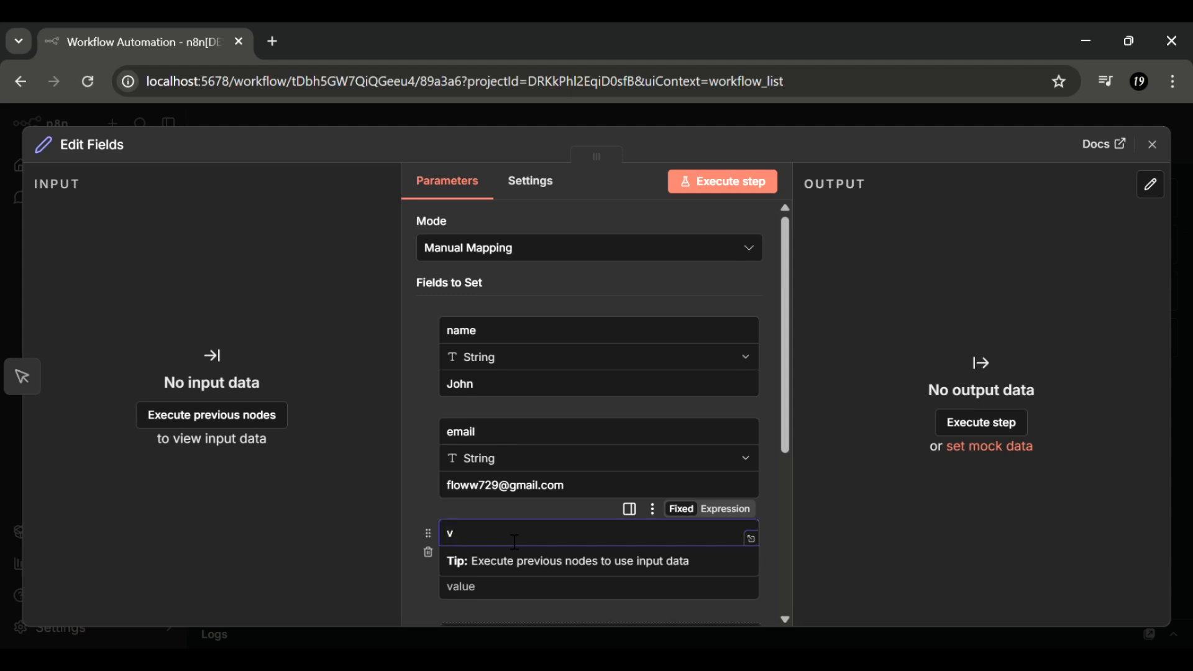
pyautogui.press('BackSpace')
pyautogui.write('city')
pyautogui.click(476, 588)
pyautogui.write('La')
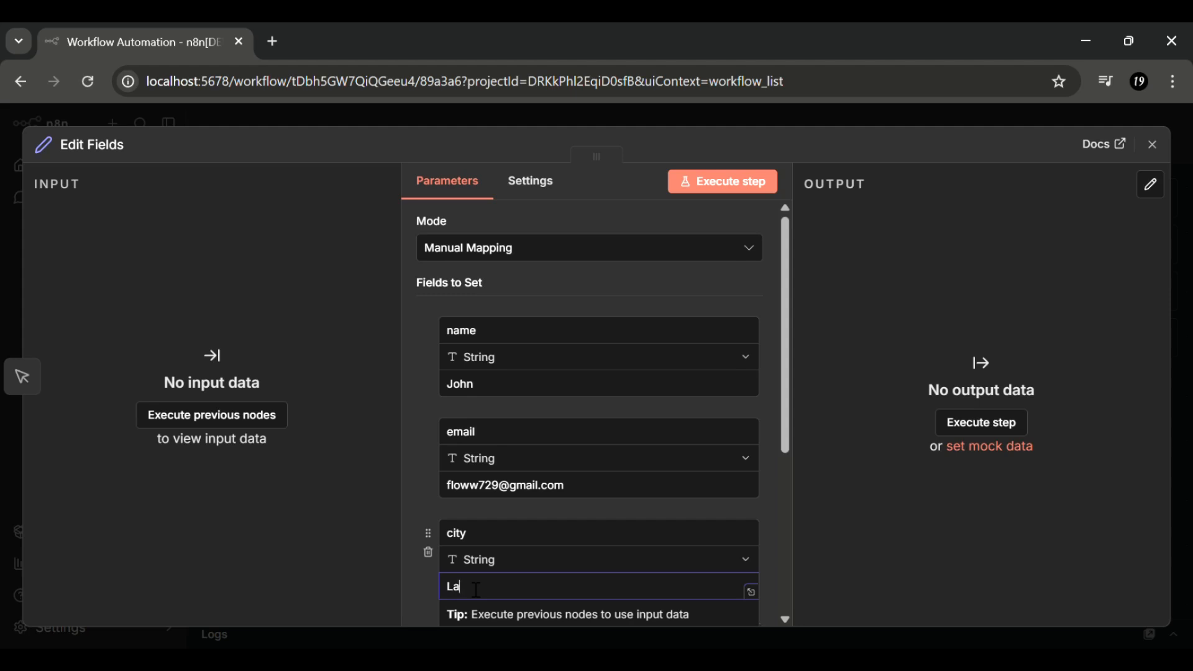
pyautogui.write('hore')
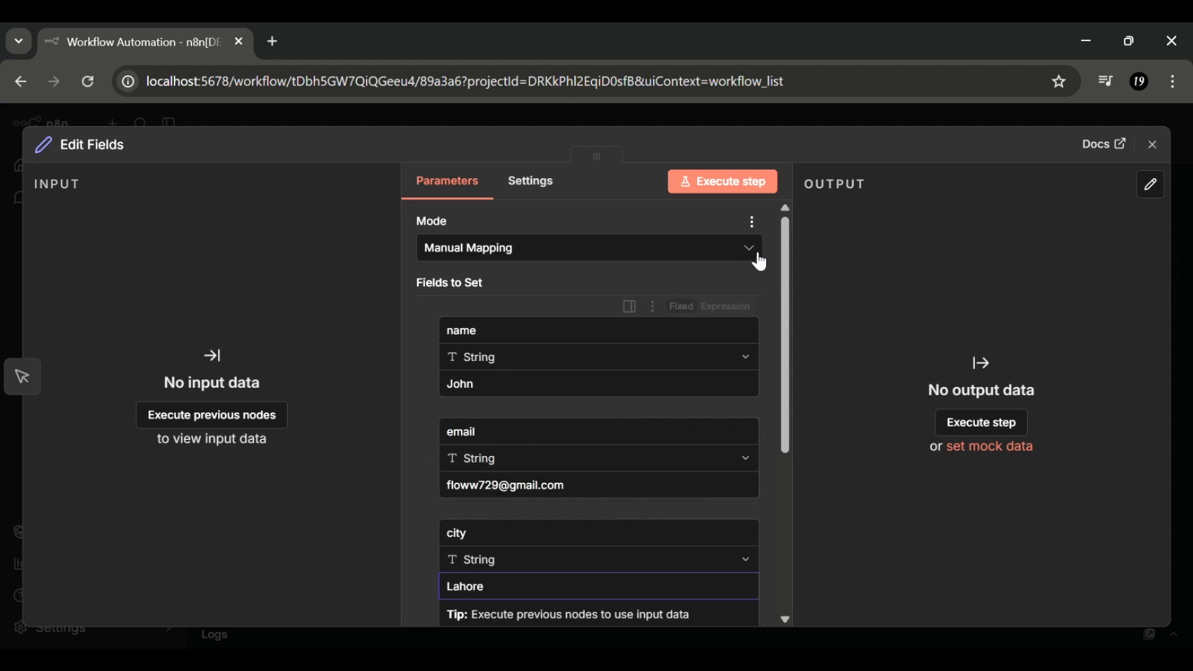
# - Execute the Edit Fields step to output one customer item, then return to the canvas
pyautogui.click(737, 186)
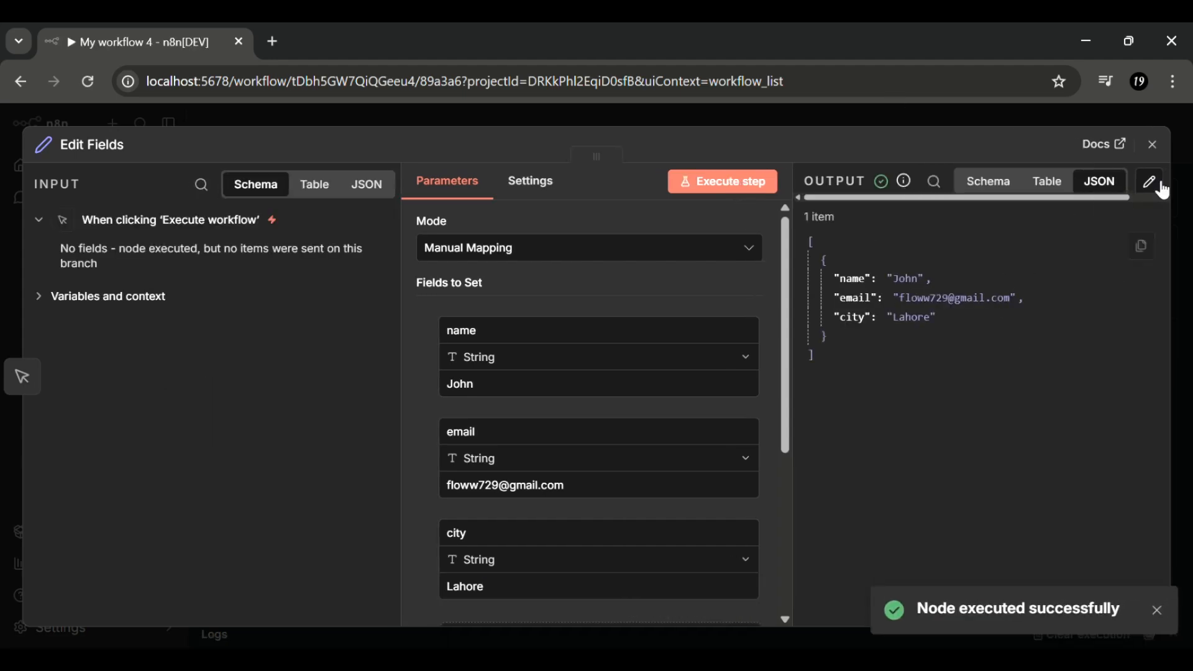
pyautogui.click(1152, 144)
pyautogui.hscroll(5, 780, 324)
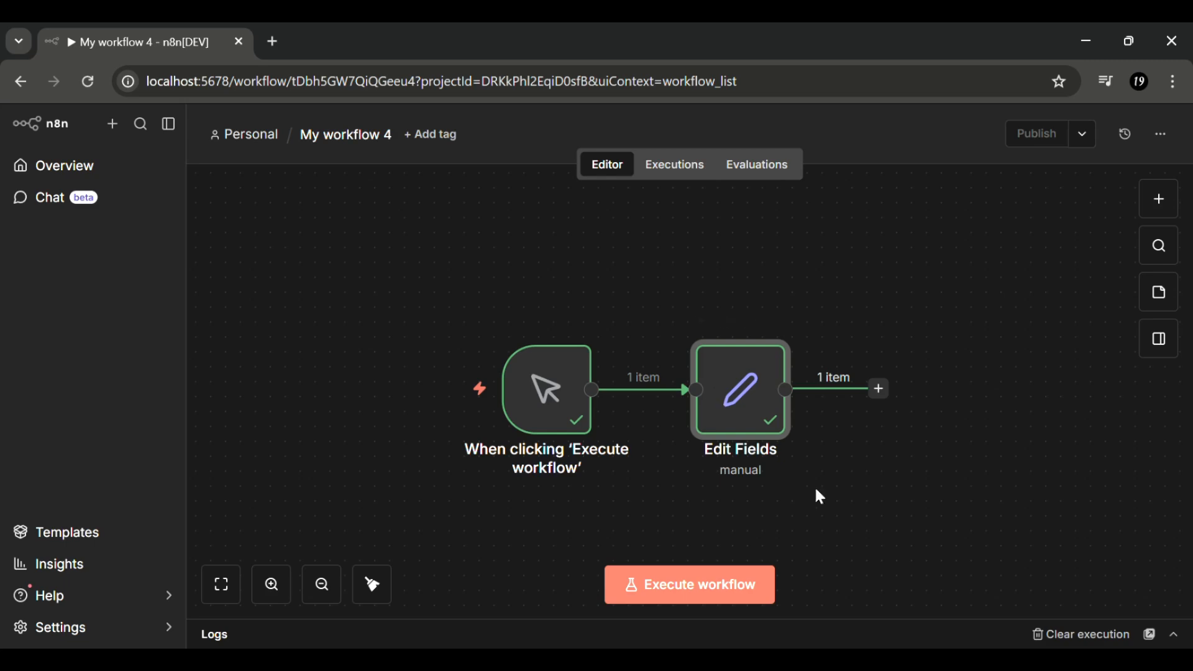
# - Add a second Edit Fields (Set) node after the first one
pyautogui.click(880, 391)
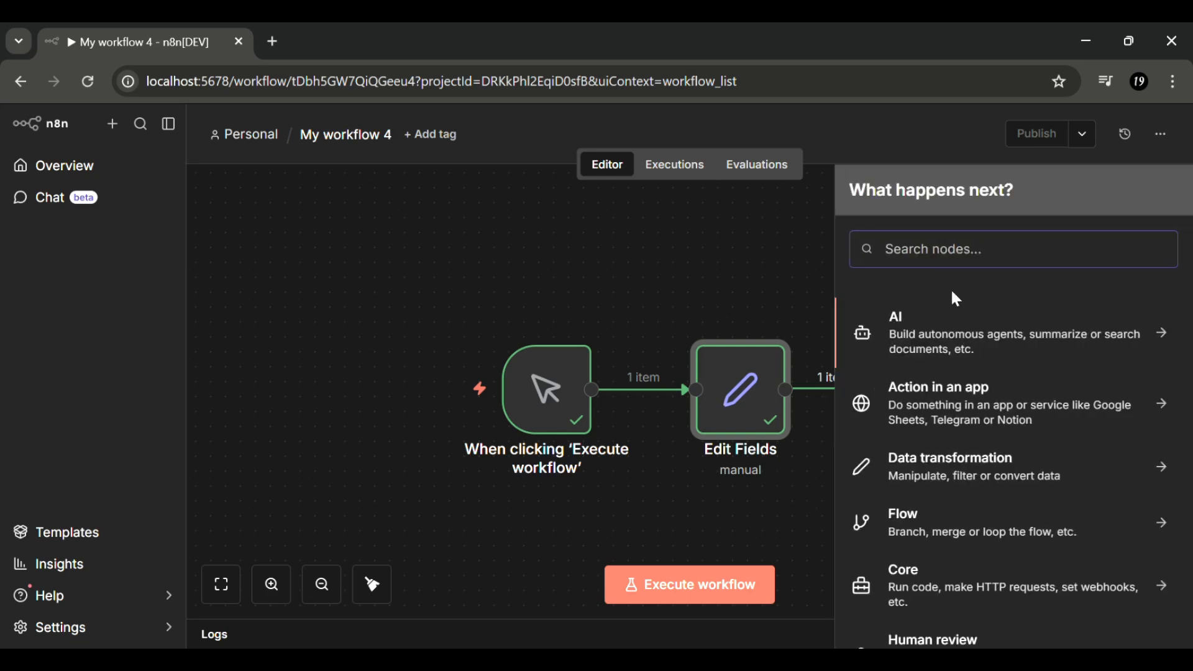
pyautogui.write('se')
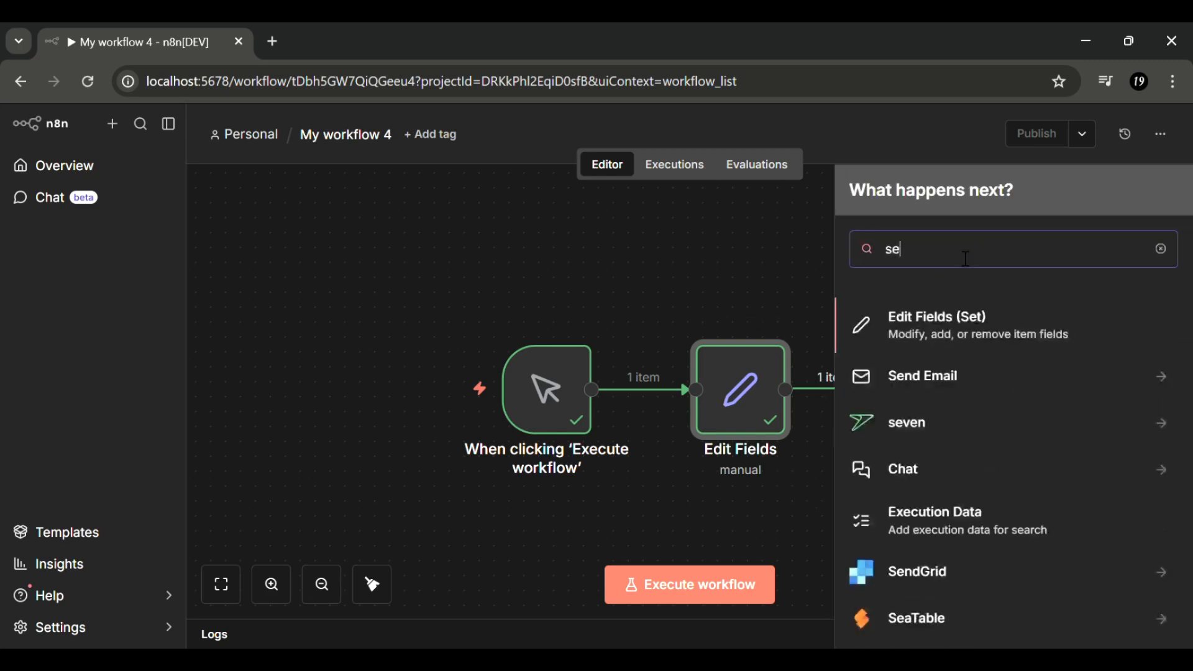
pyautogui.click(978, 335)
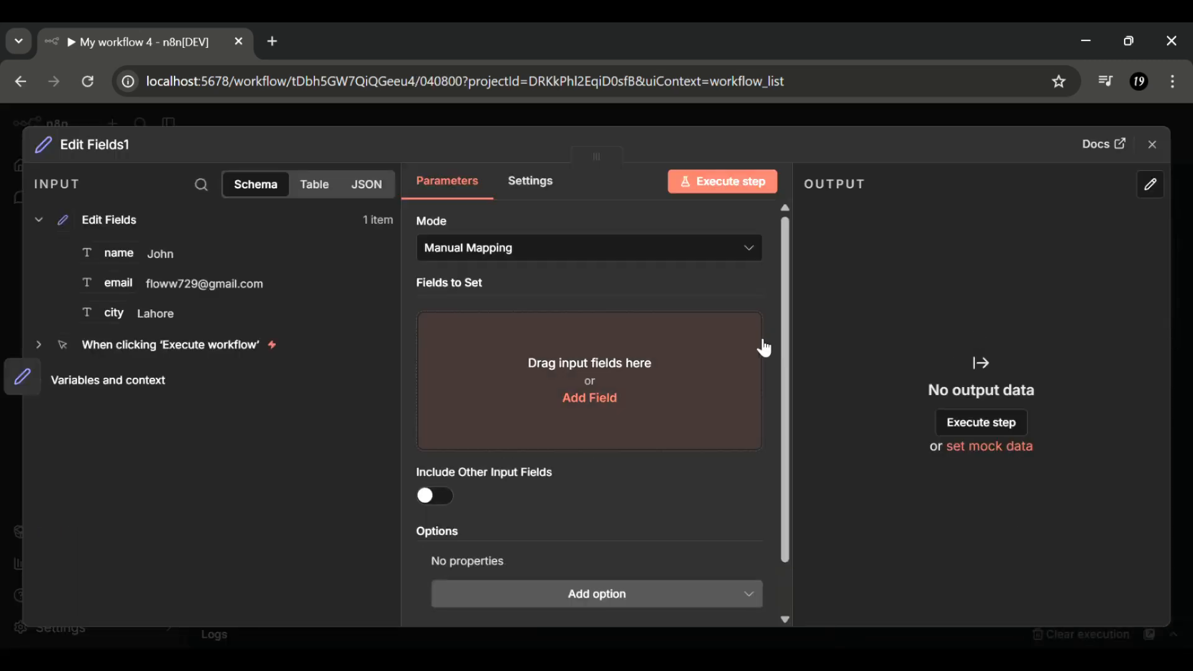
# - Add a field named by the expression Hello{{ $json.name }} and execute the step to check it
pyautogui.click(659, 385)
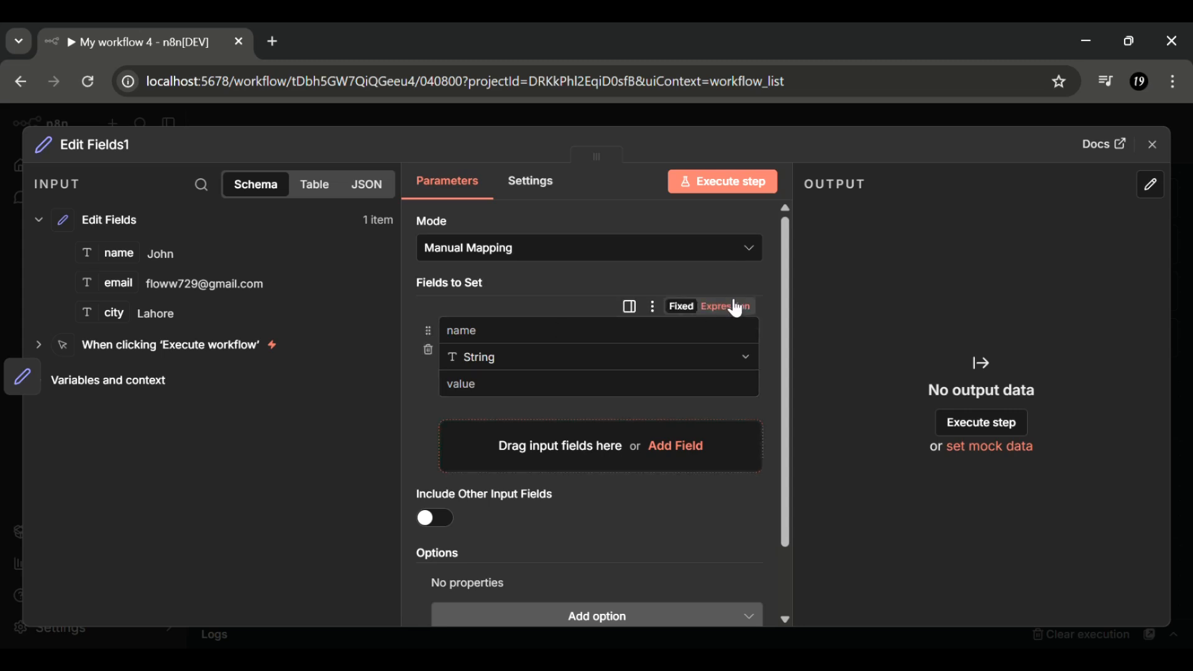
pyautogui.click(730, 307)
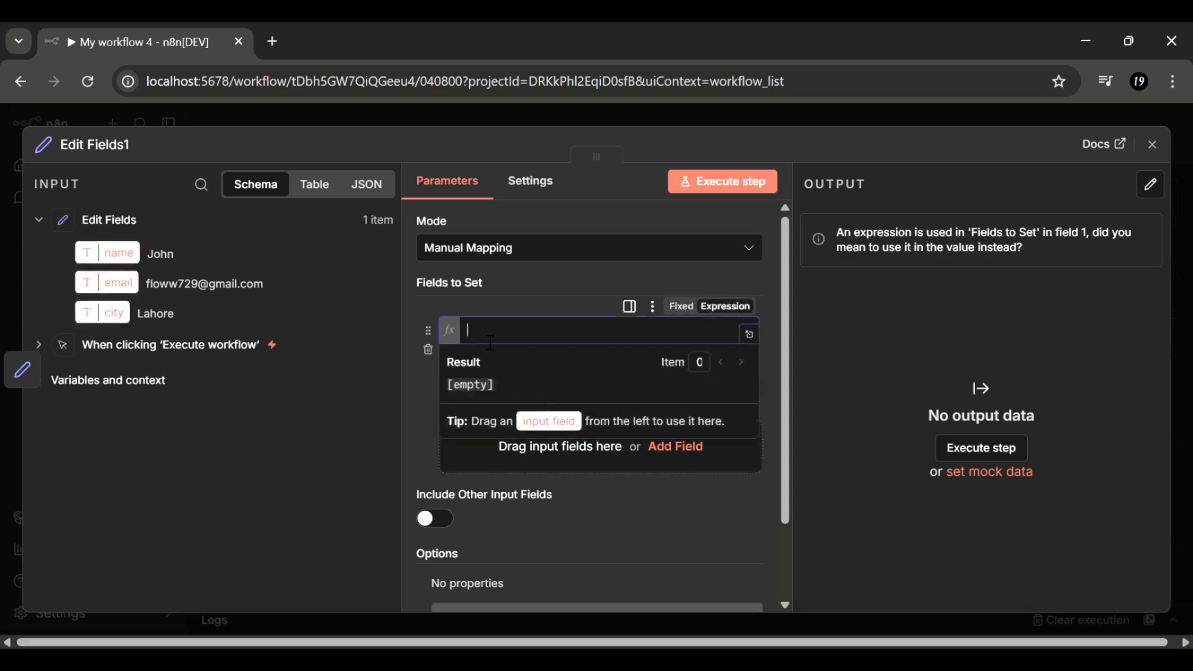
pyautogui.write('Hello')
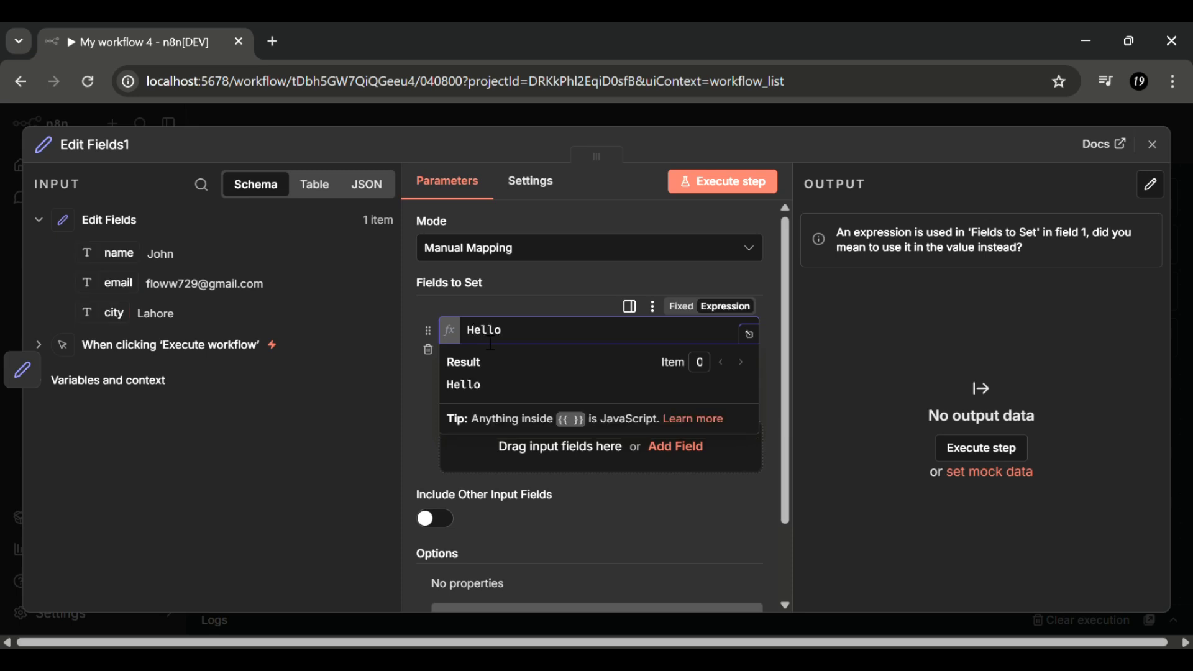
pyautogui.write('{{ ')
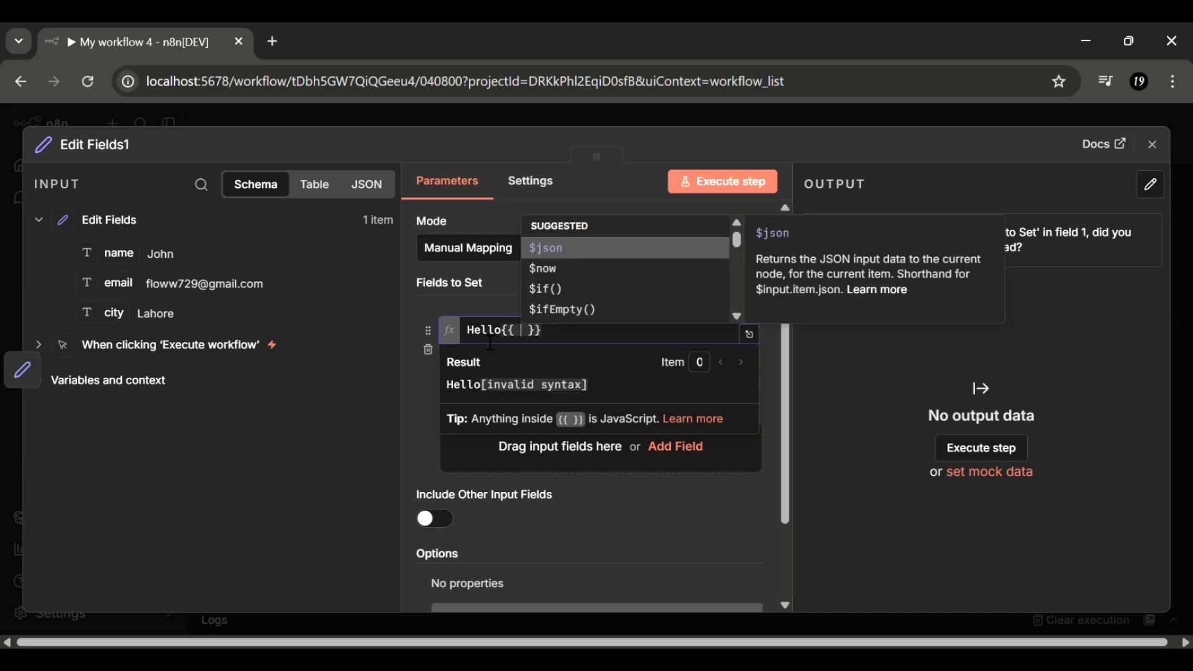
pyautogui.write('$')
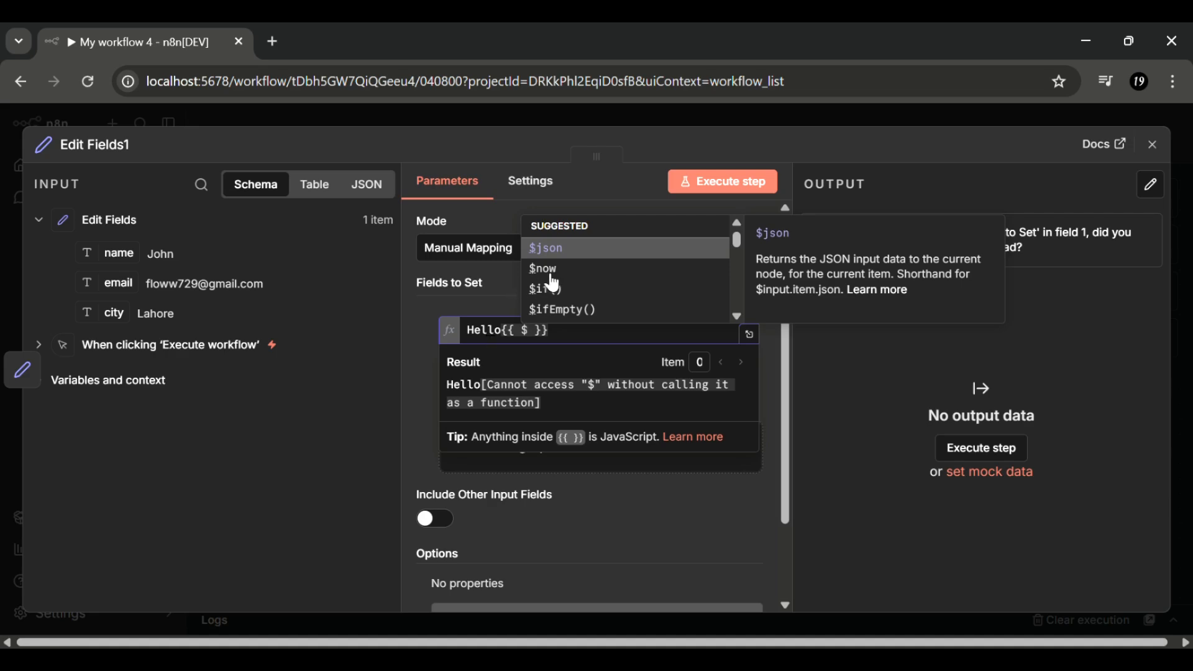
pyautogui.click(572, 254)
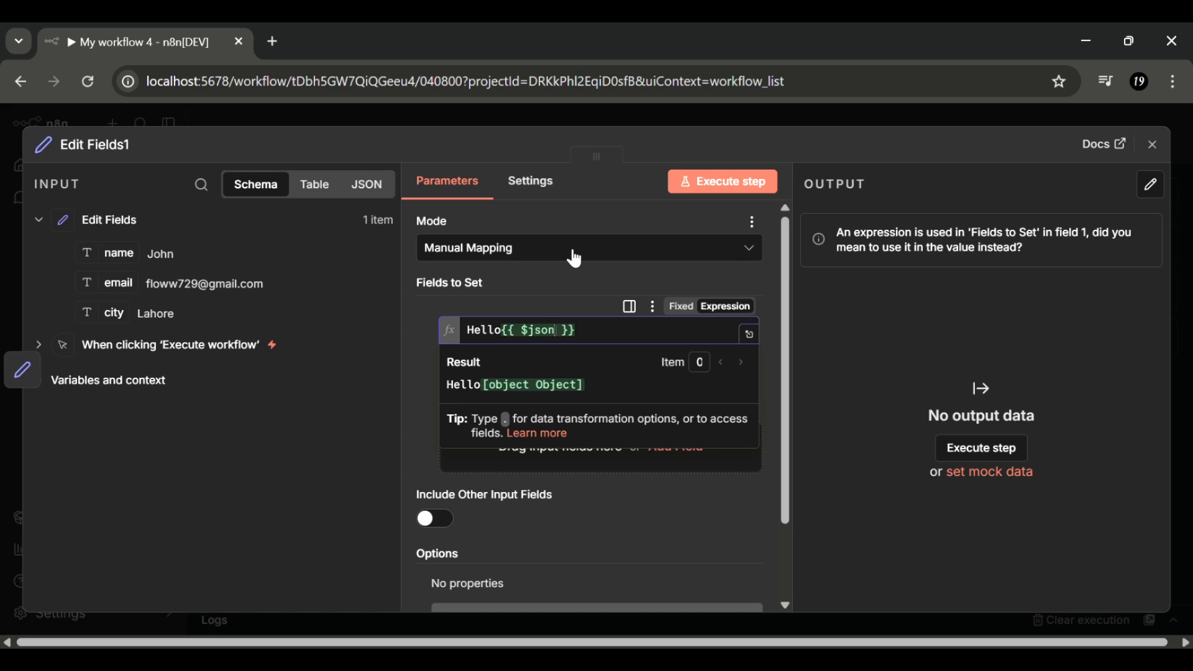
pyautogui.write('.naa')
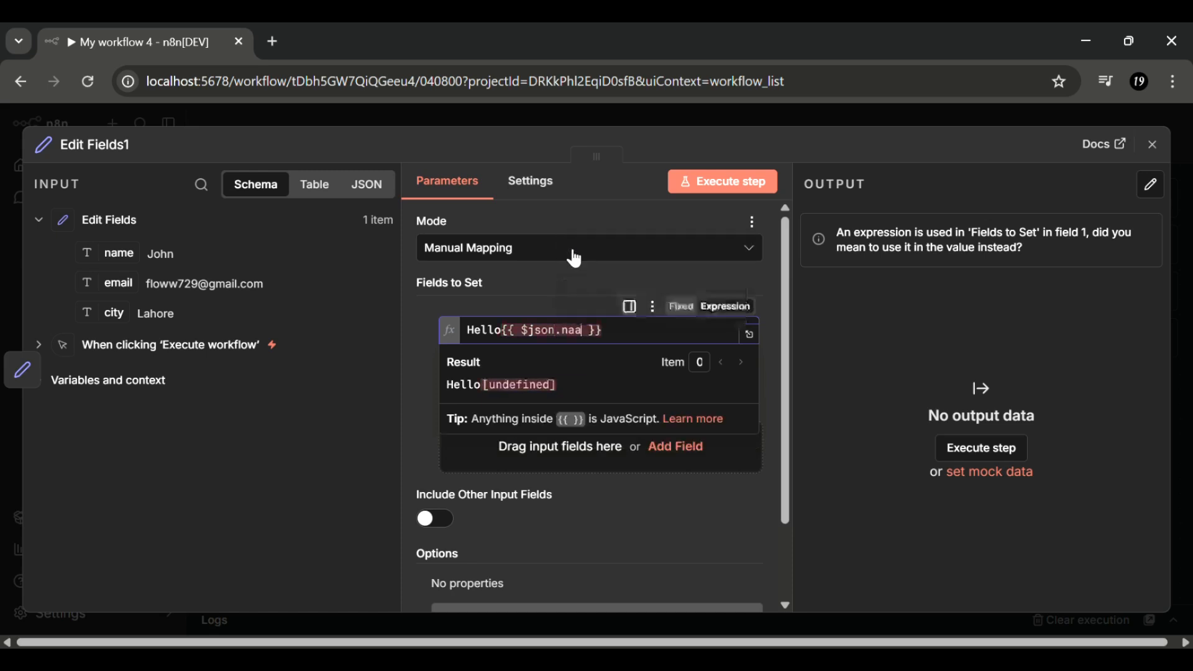
pyautogui.press('BackSpace')
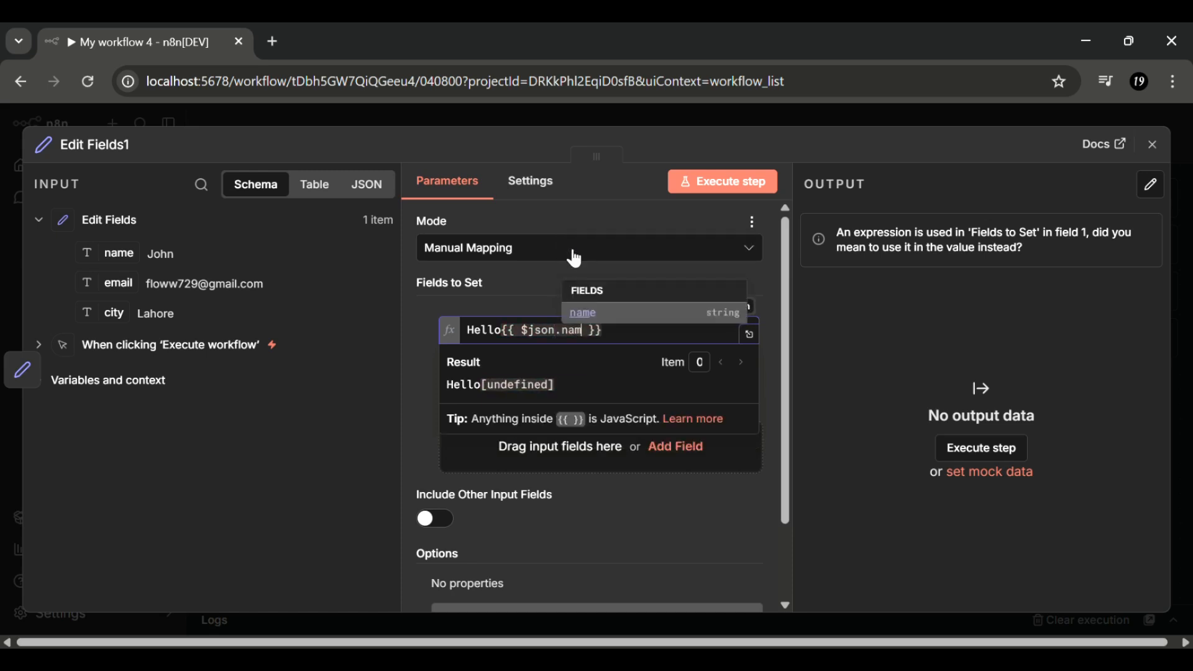
pyautogui.write('me')
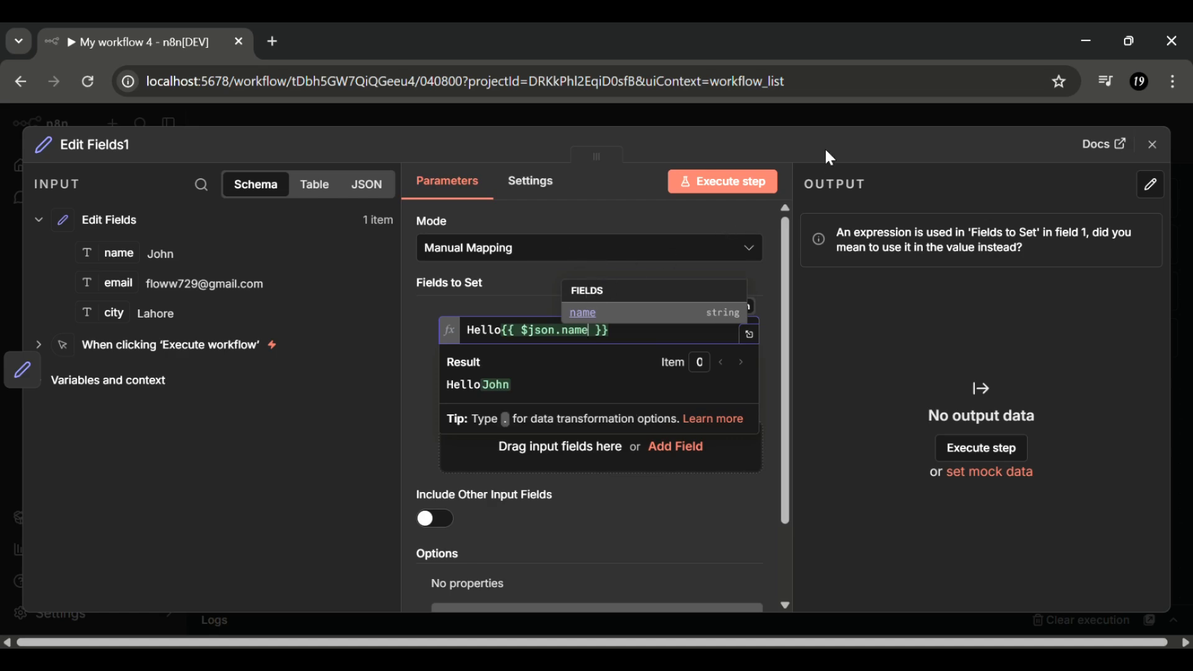
pyautogui.click(736, 185)
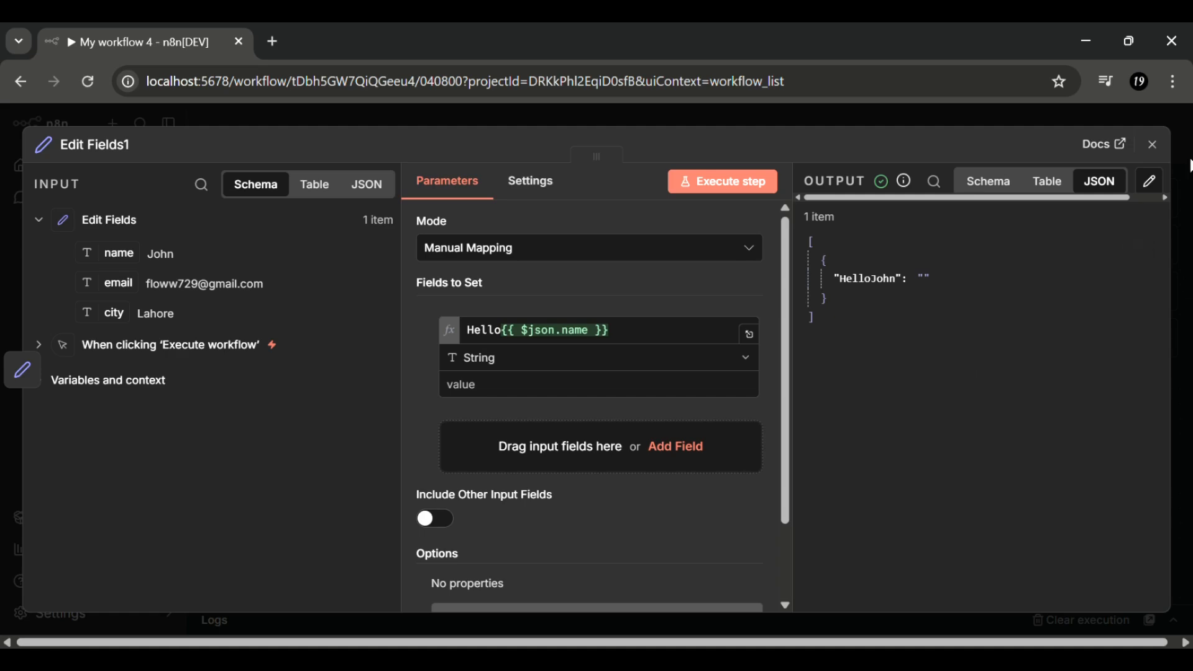
# - Rename the original Edit Fields node on the canvas to 'Customer Data'
pyautogui.click(1153, 145)
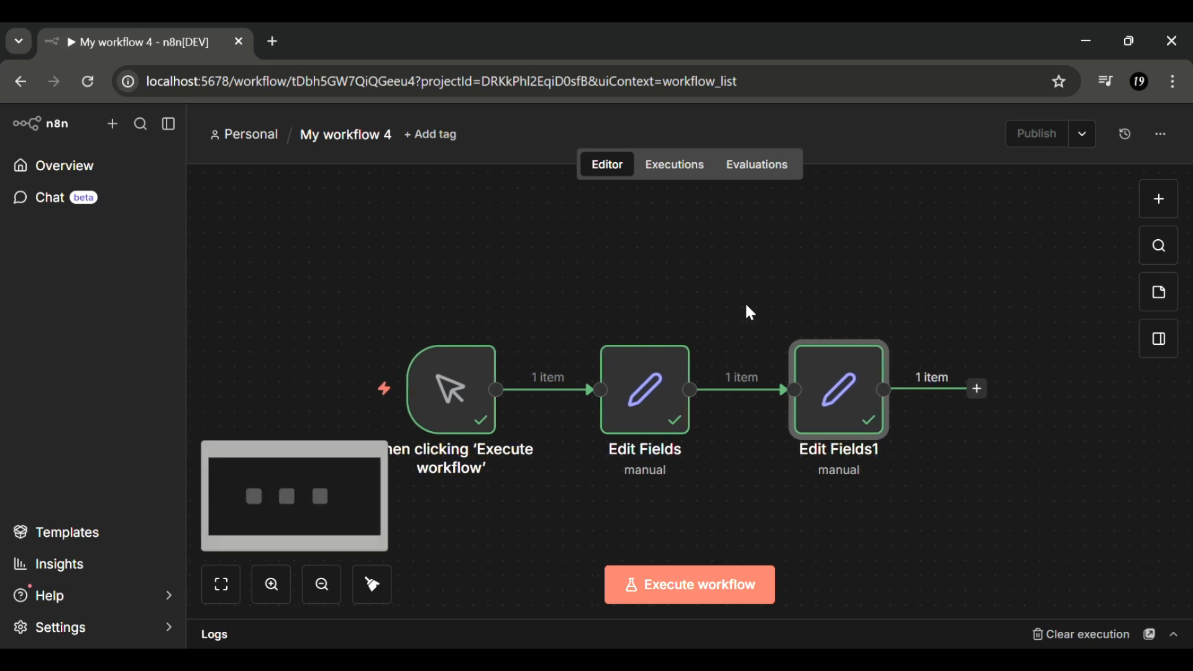
pyautogui.hscroll(2, 751, 312)
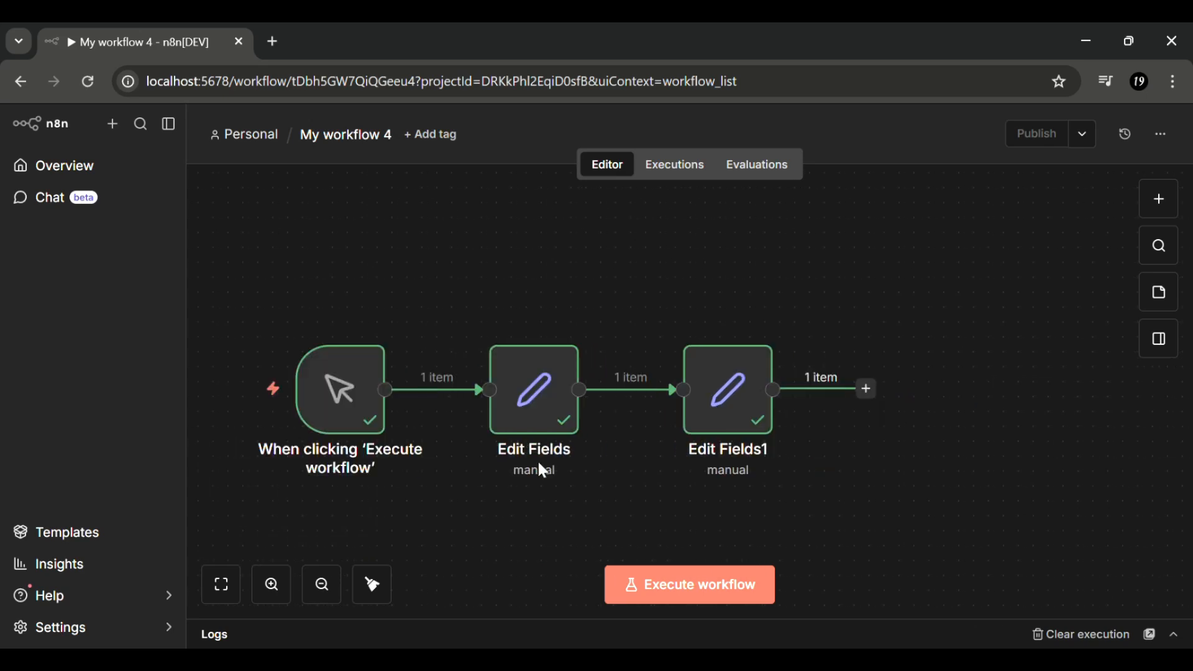
pyautogui.moveTo(546, 399)
pyautogui.click(572, 325)
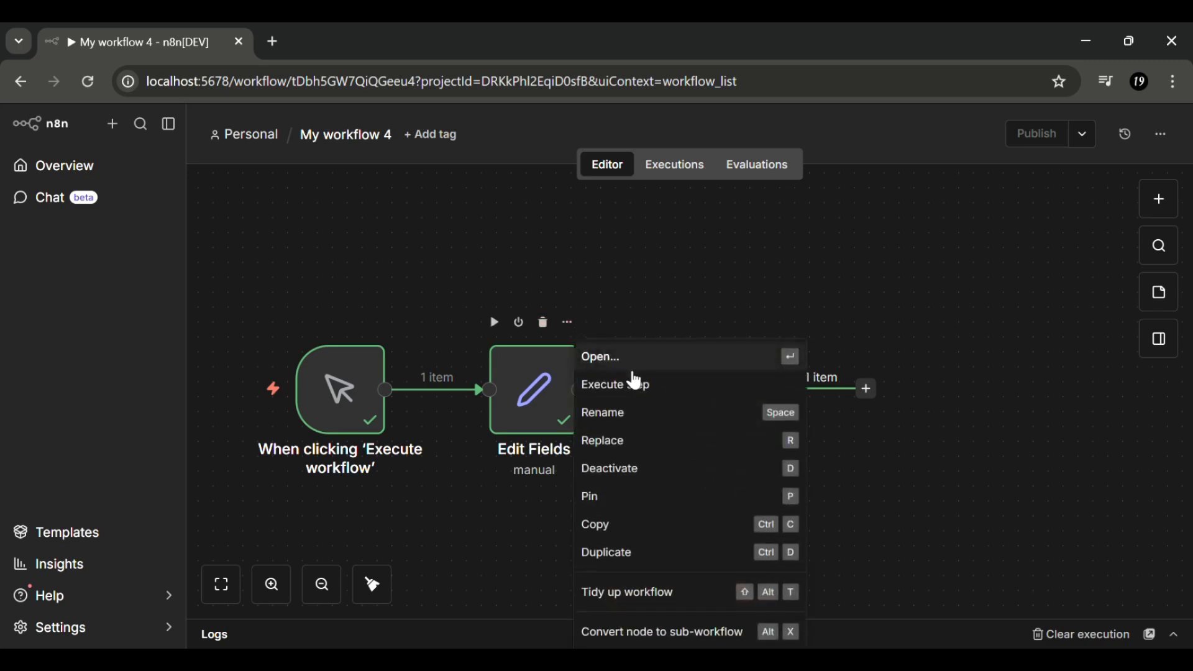
pyautogui.click(628, 411)
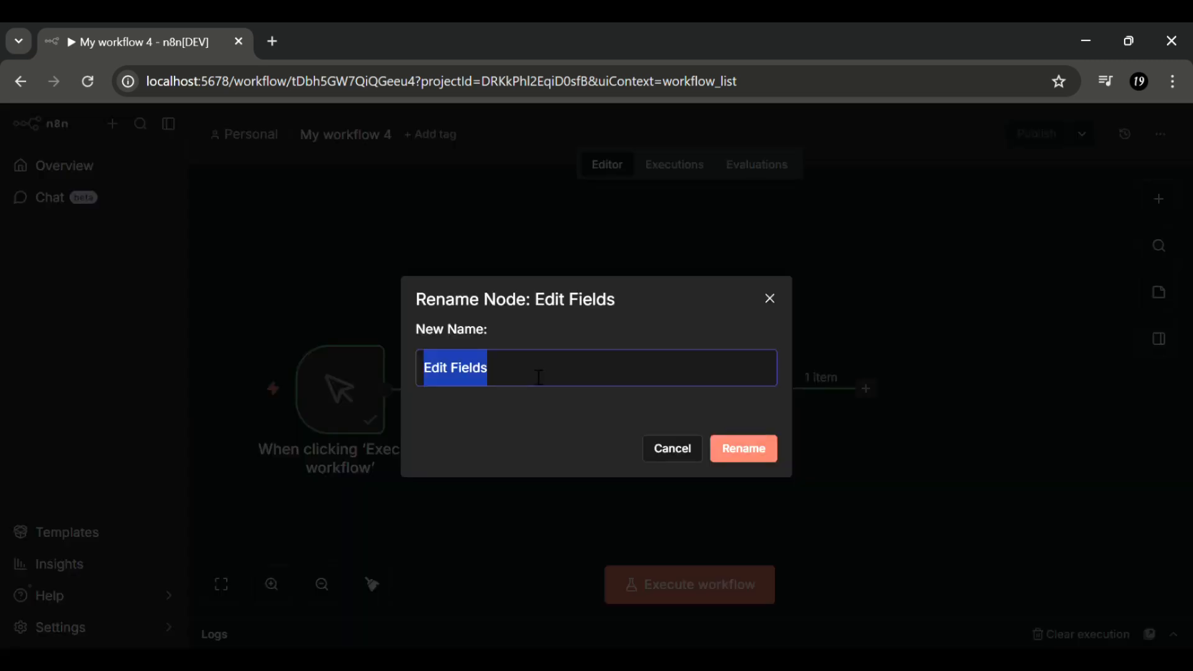
pyautogui.press('BackSpace')
pyautogui.write('Custome')
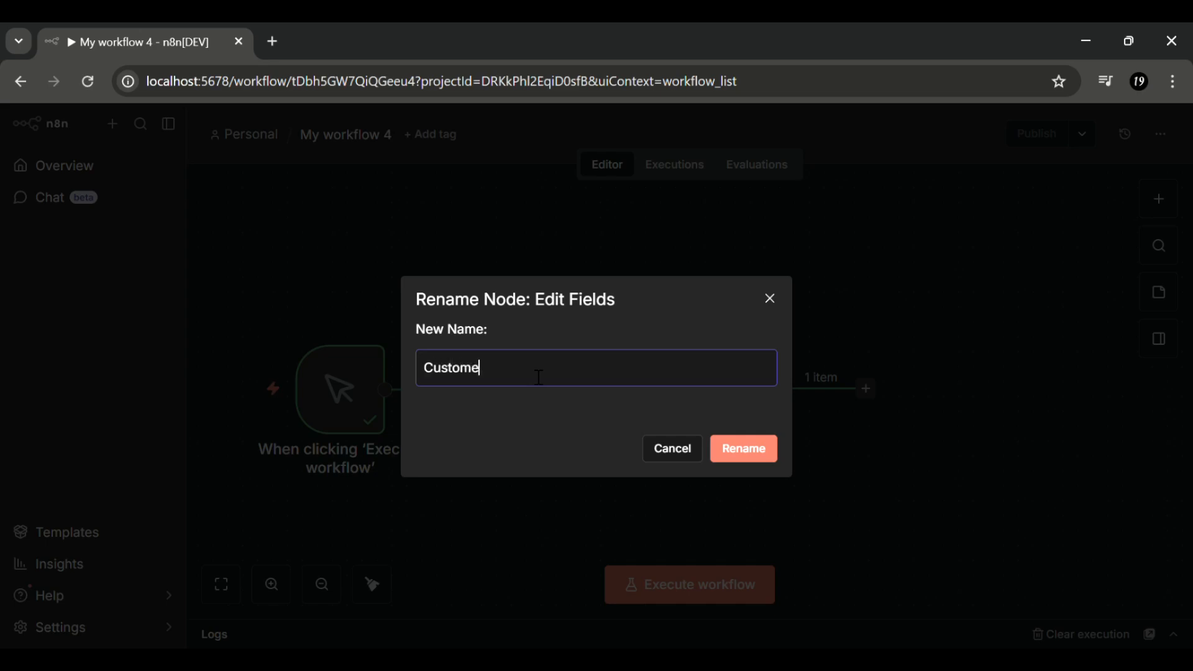
pyautogui.write('r Data')
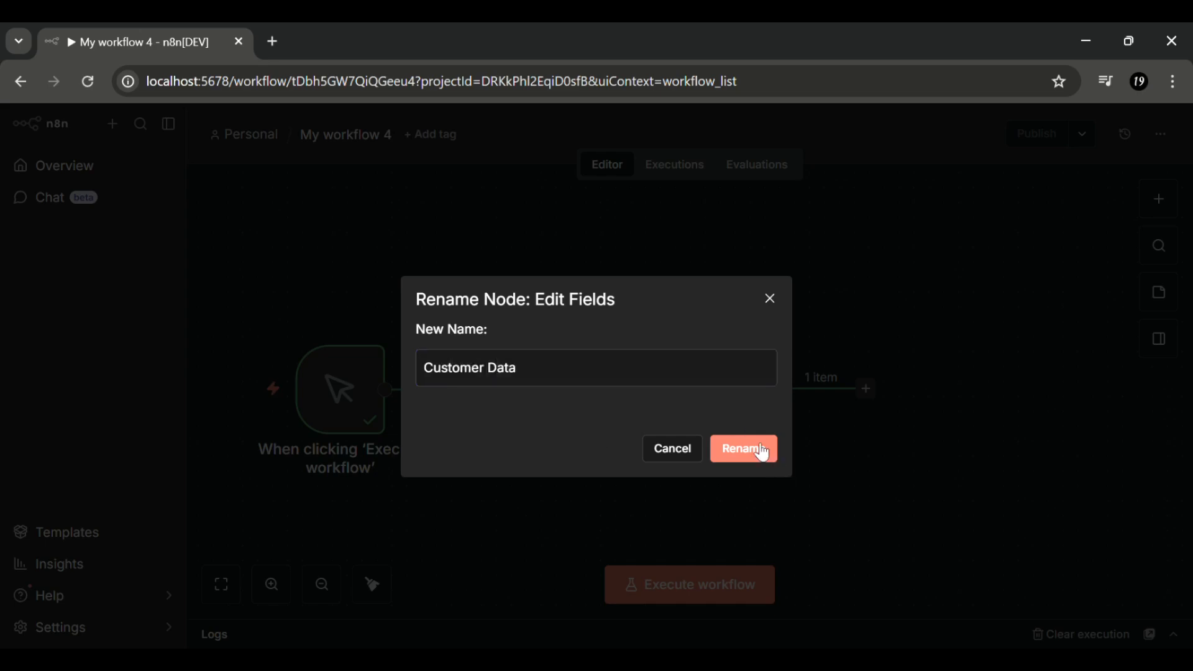
pyautogui.click(762, 452)
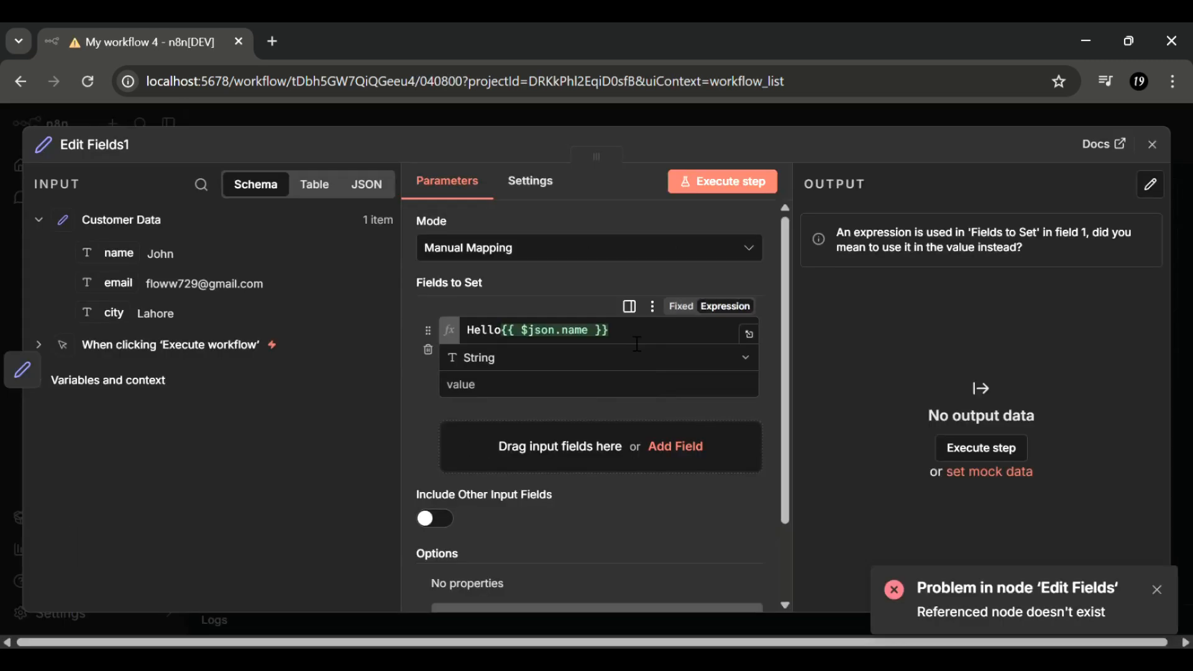
# - Change the field name to {{ $node["Customer Data"].json["email"] }}, execute the step, and return to the canvas
pyautogui.moveTo(631, 340); pyautogui.dragTo(412, 327)
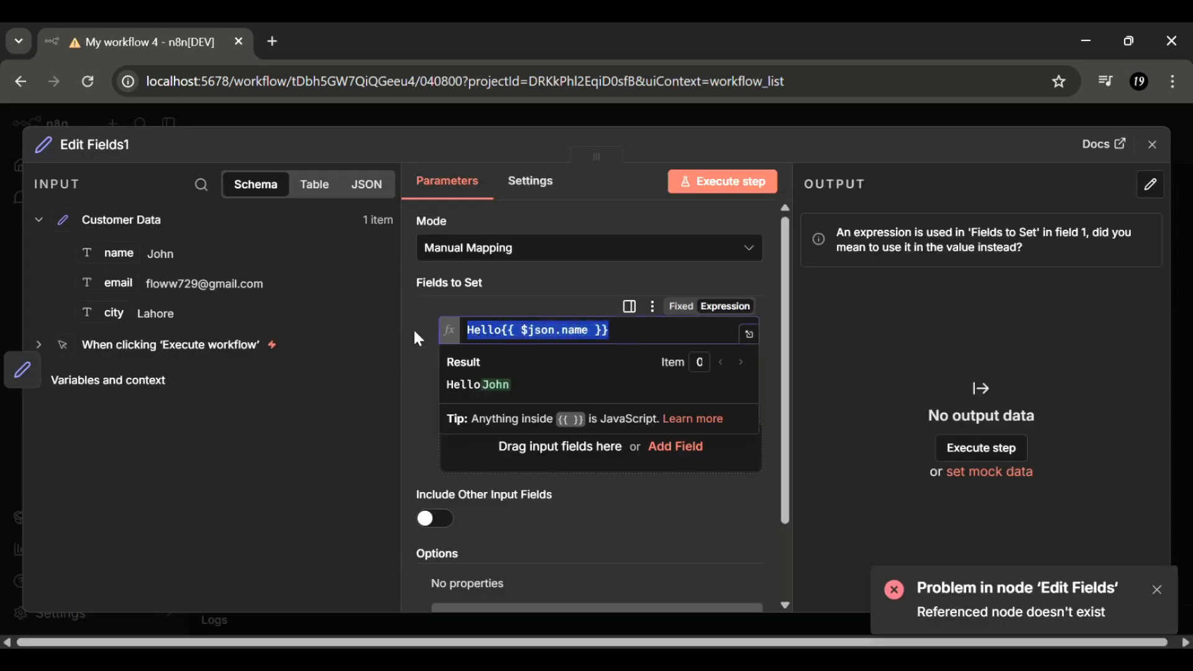
pyautogui.write('{{ ')
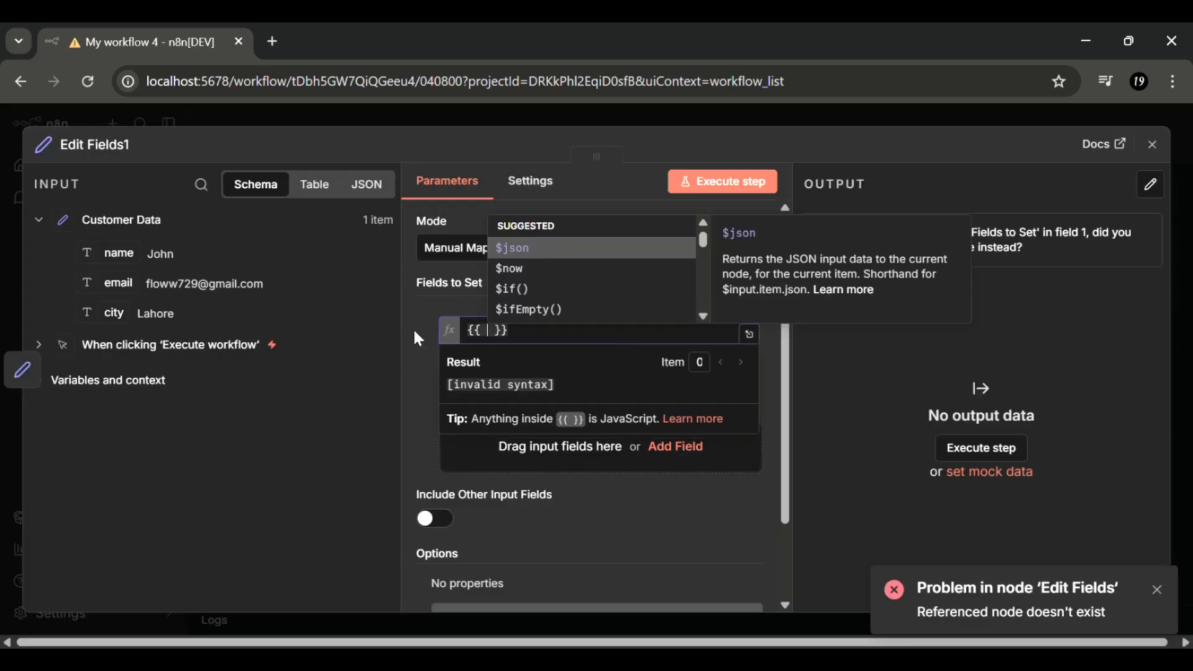
pyautogui.write('$')
pyautogui.write('node')
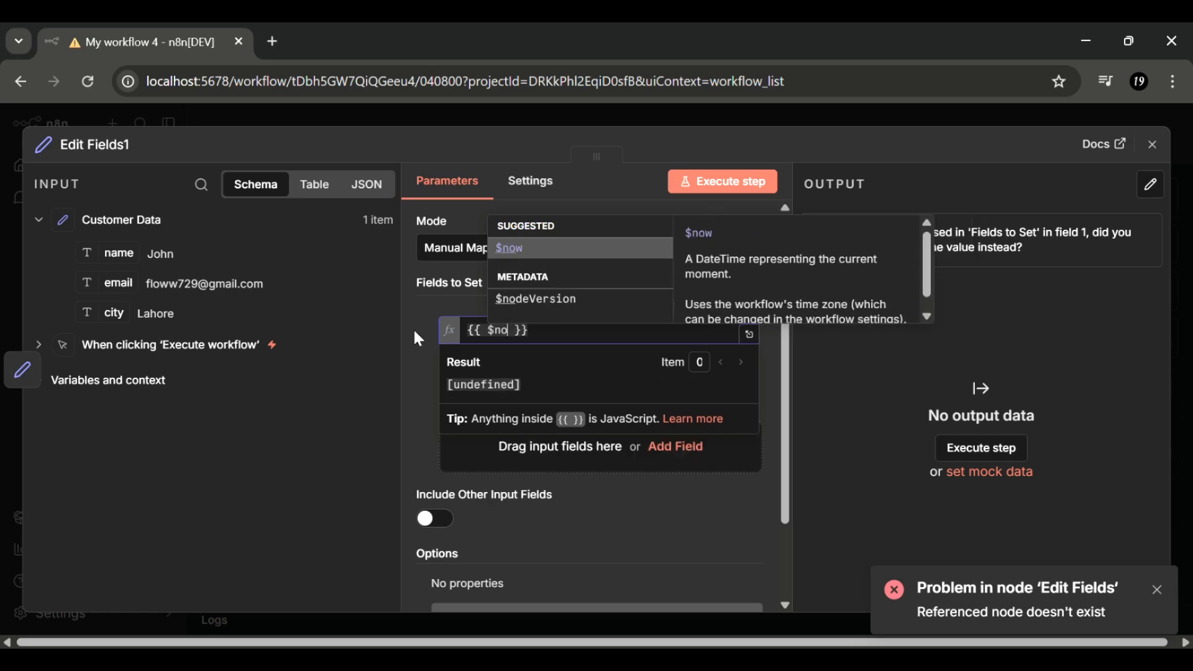
pyautogui.write('[')
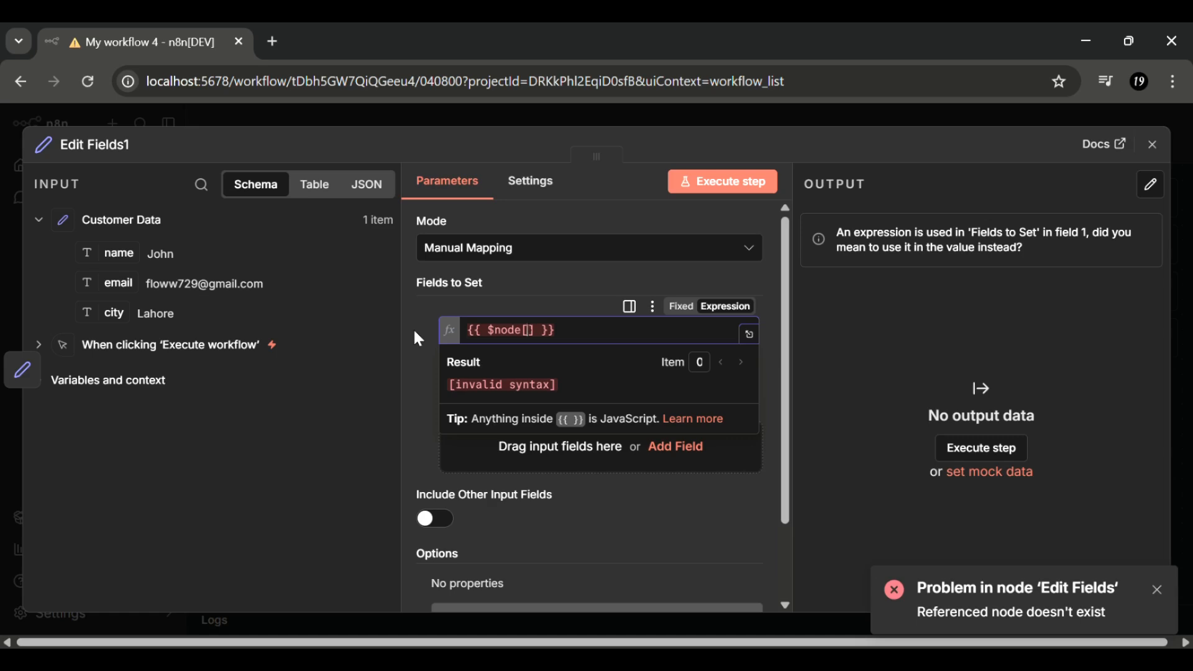
pyautogui.write('"Customer')
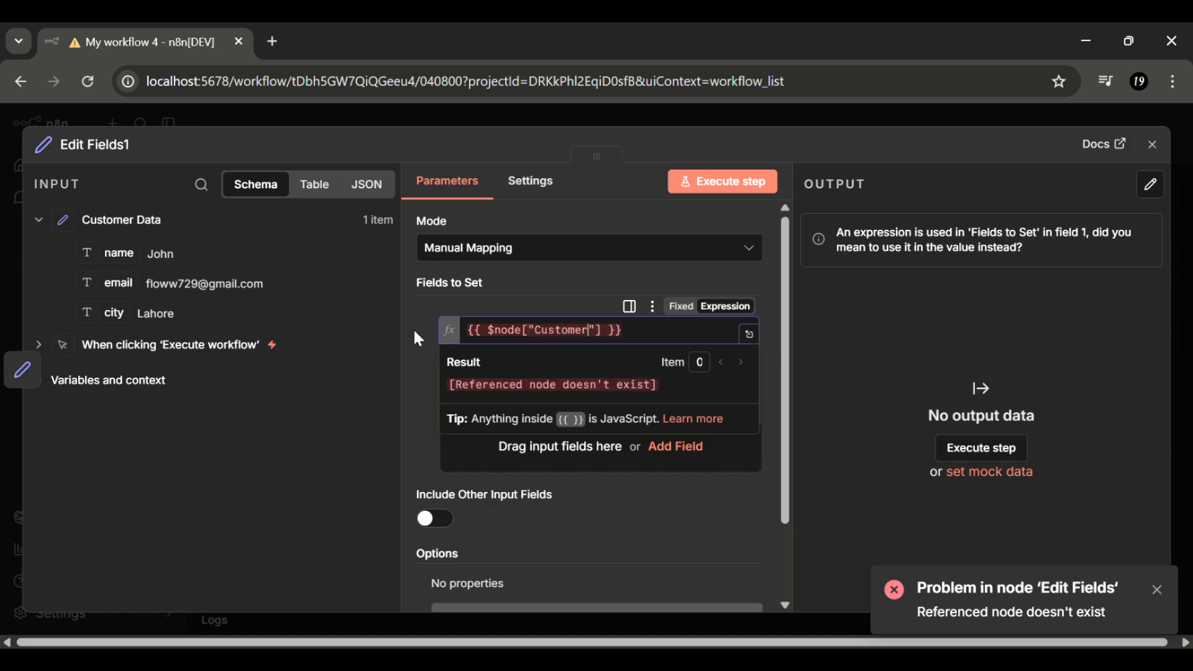
pyautogui.write(' Data')
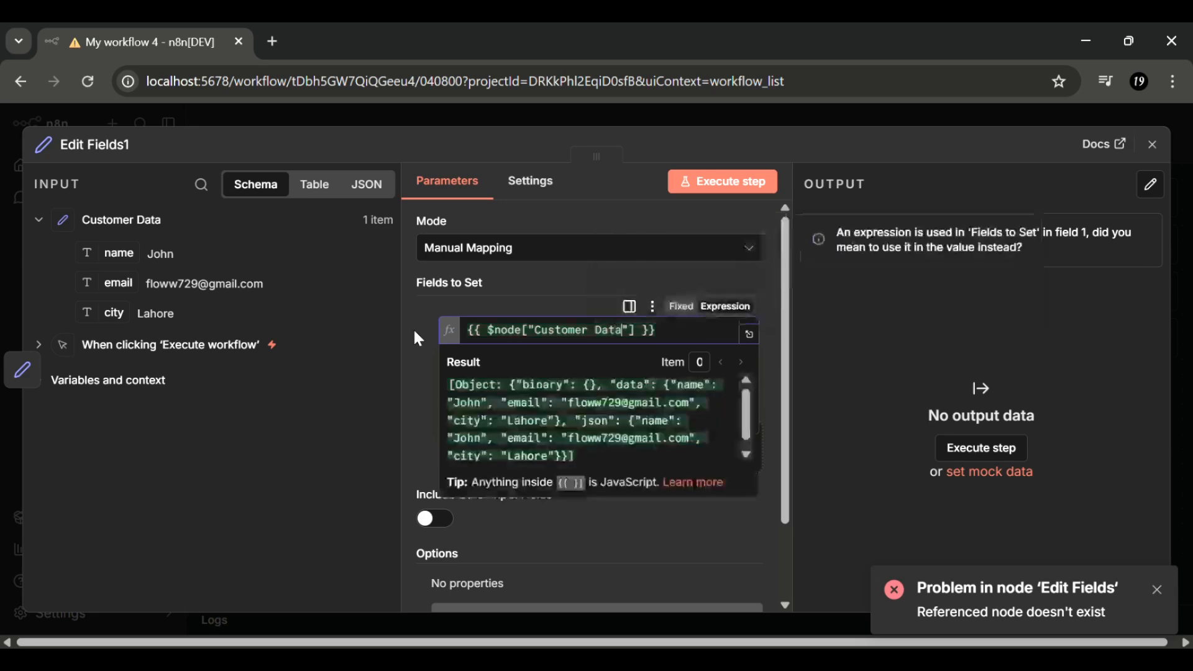
pyautogui.press('Right')
pyautogui.press('Right')
pyautogui.write('.jso')
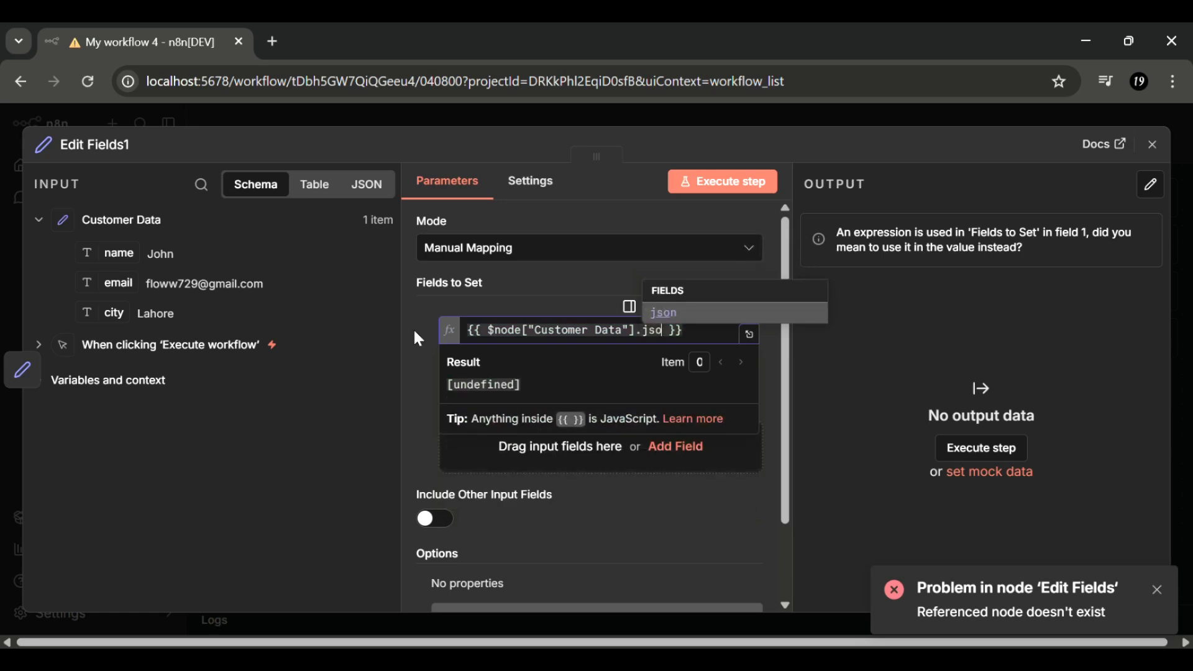
pyautogui.write('n["')
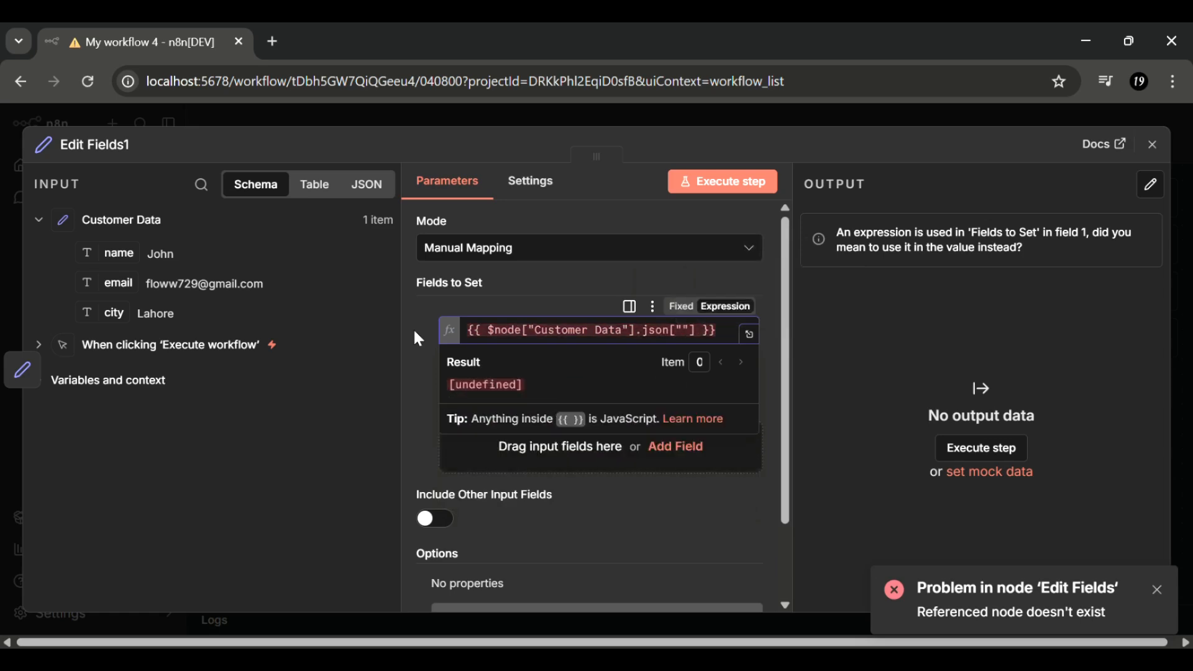
pyautogui.write('email')
pyautogui.click(741, 181)
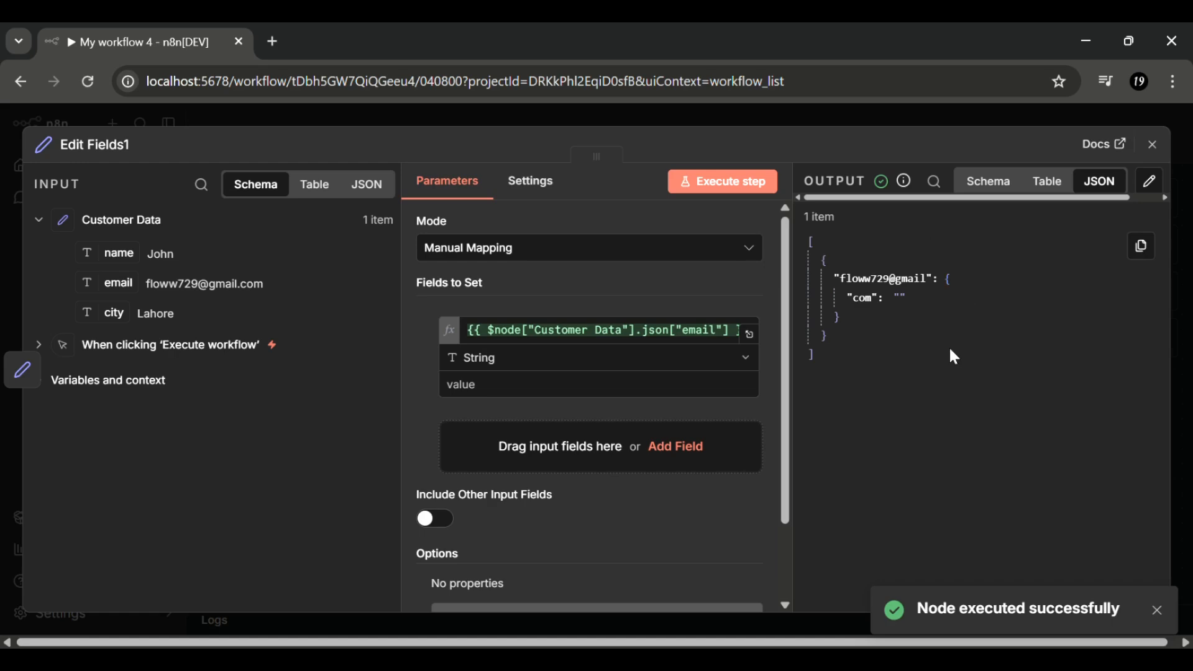
pyautogui.click(1153, 146)
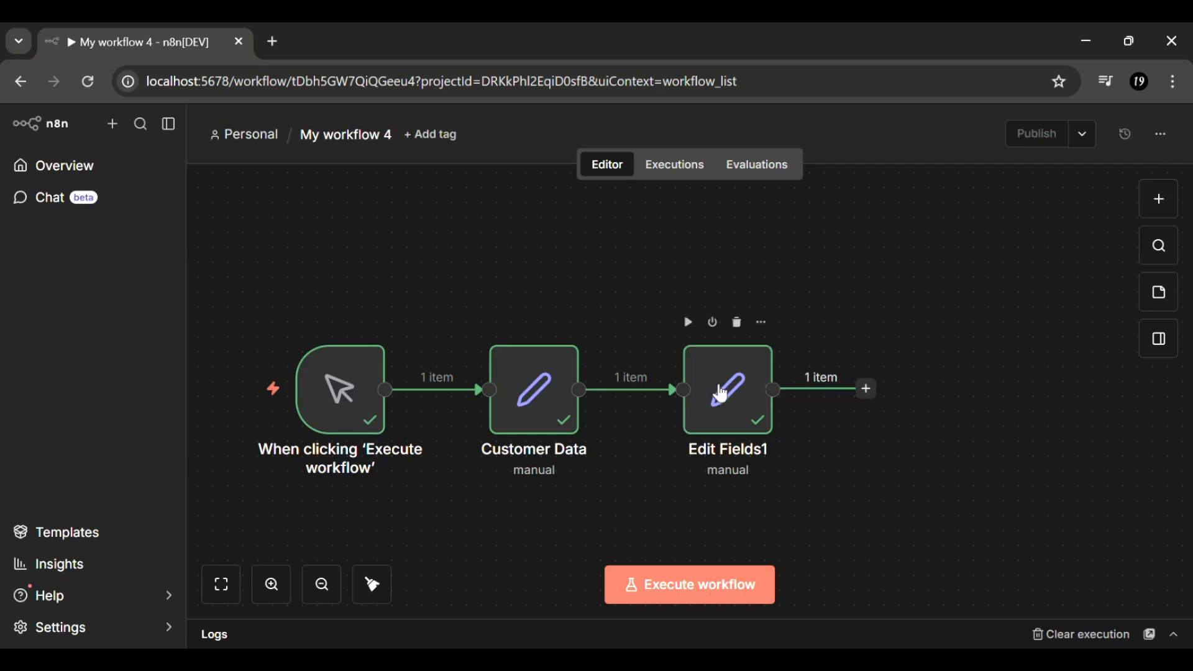
# - Delete Edit Fields1 and add a Gmail 'Send a message' node after Customer Data
pyautogui.click(738, 324)
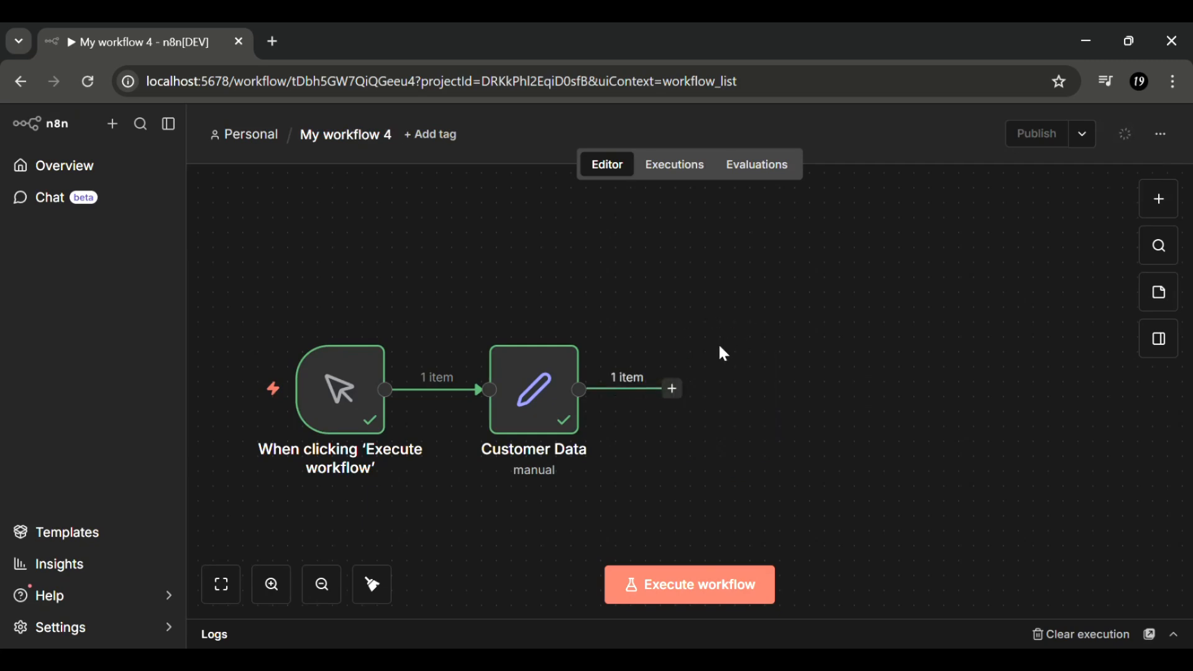
pyautogui.click(679, 391)
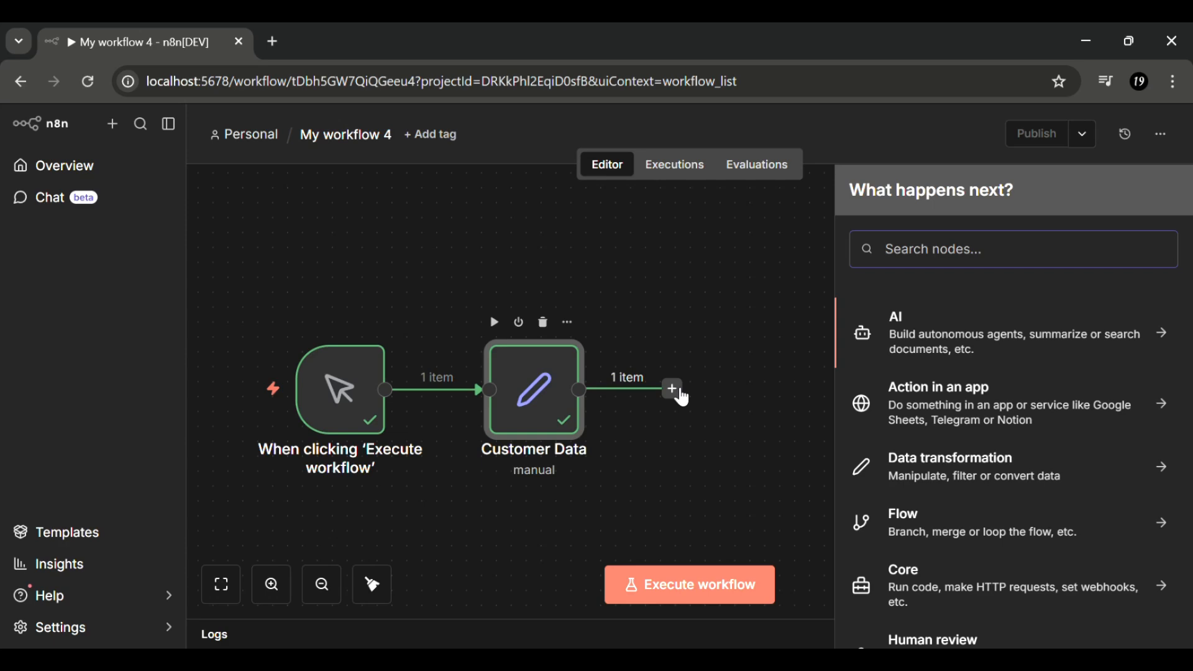
pyautogui.write('g')
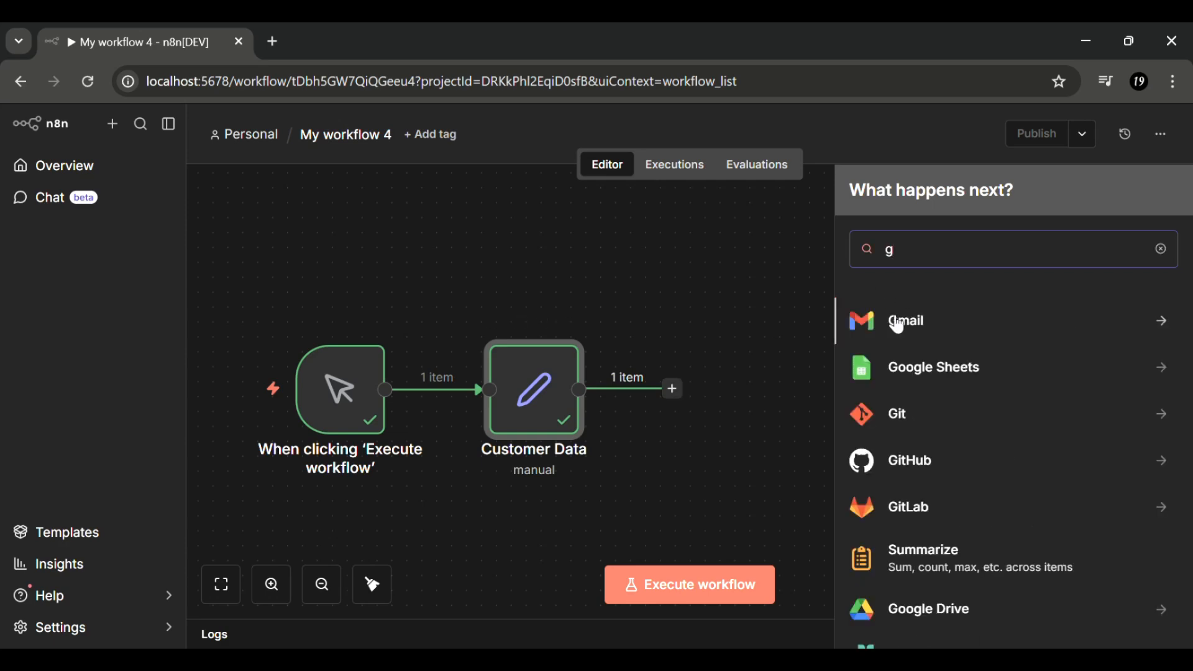
pyautogui.click(892, 322)
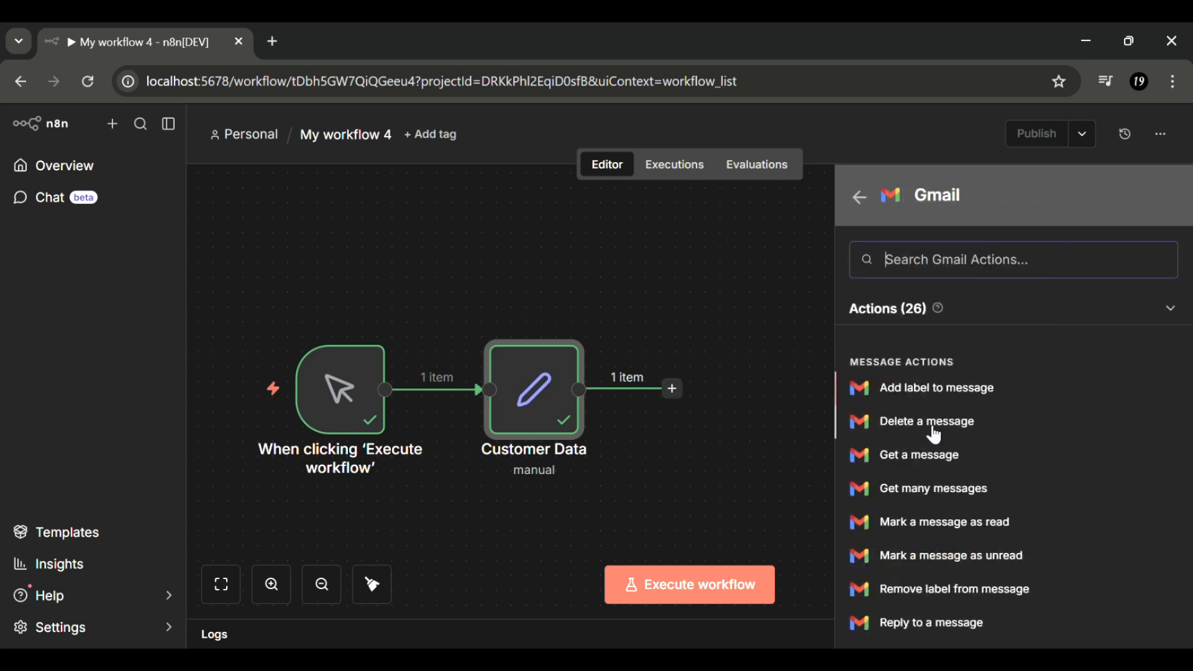
pyautogui.scroll(-1, 940, 457)
pyautogui.scroll(-1, 938, 458)
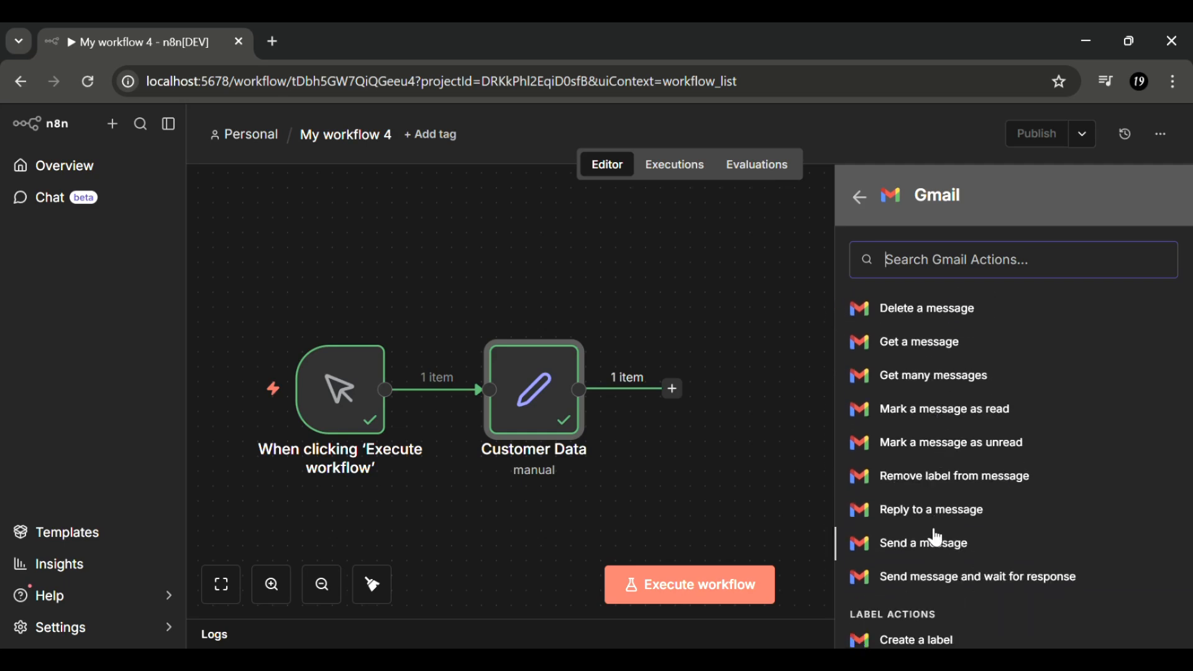
pyautogui.click(930, 549)
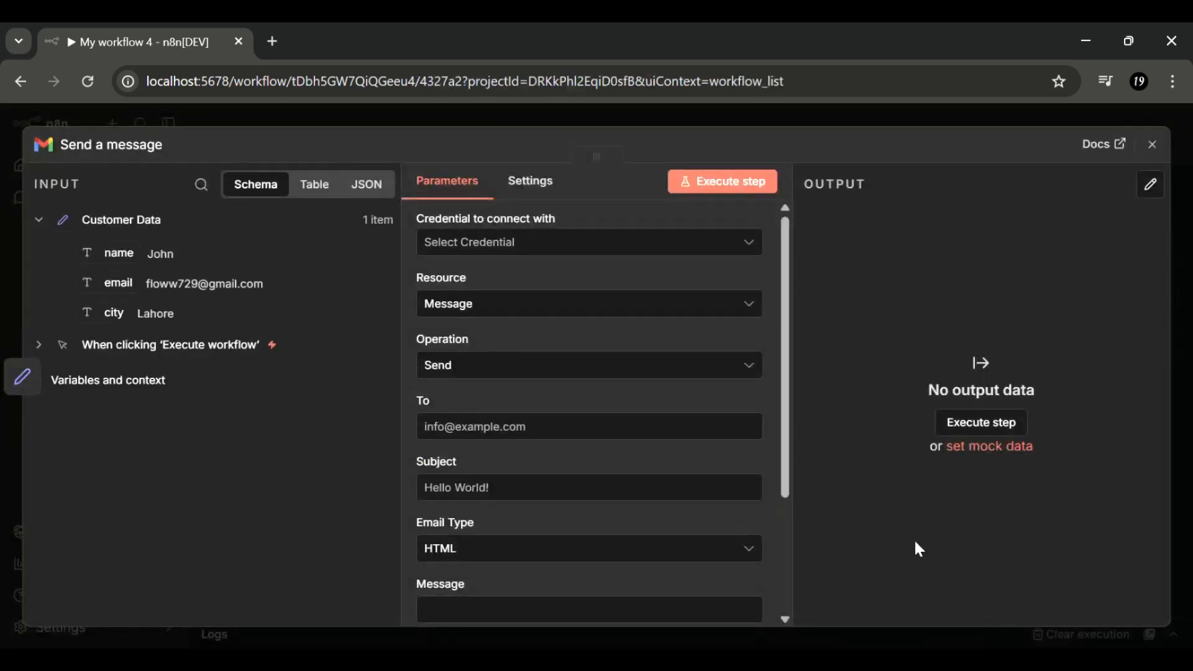
# - Set the Gmail To field to the expression {{ $json.email }}
pyautogui.click(516, 436)
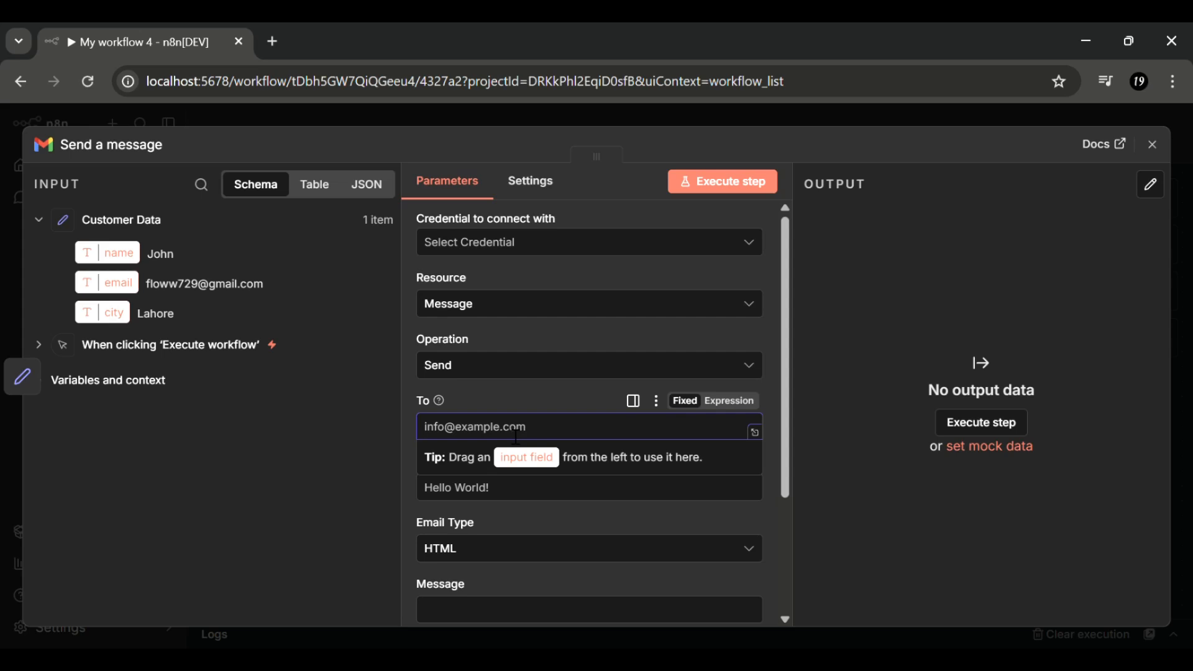
pyautogui.click(732, 402)
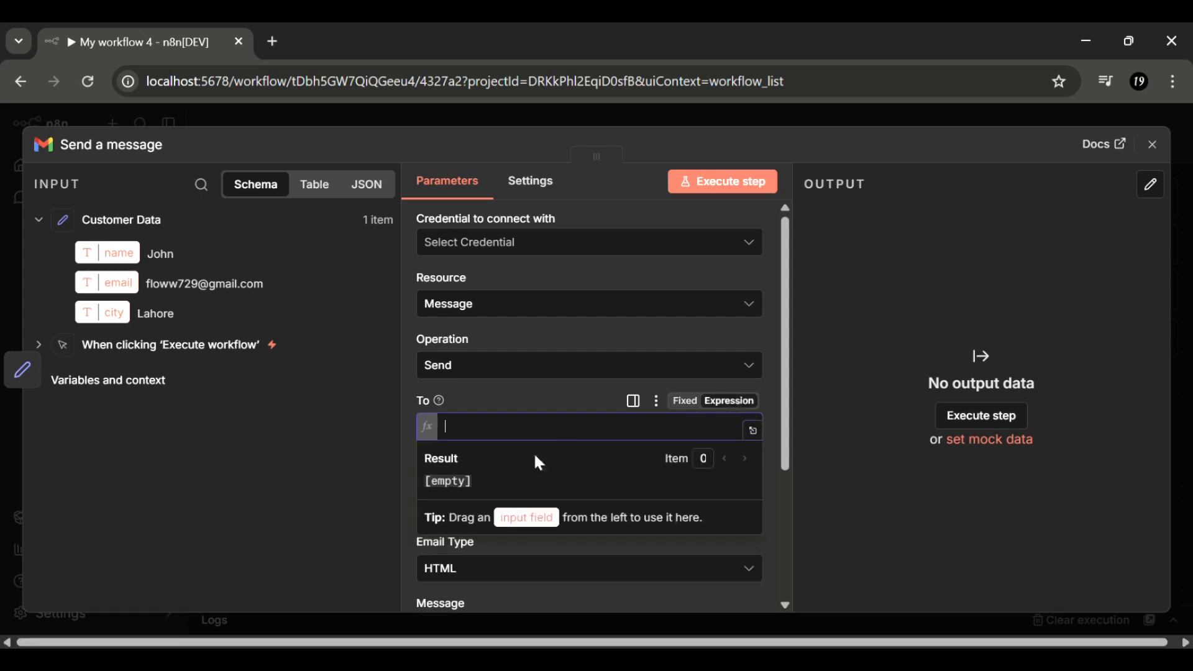
pyautogui.write('{{ ')
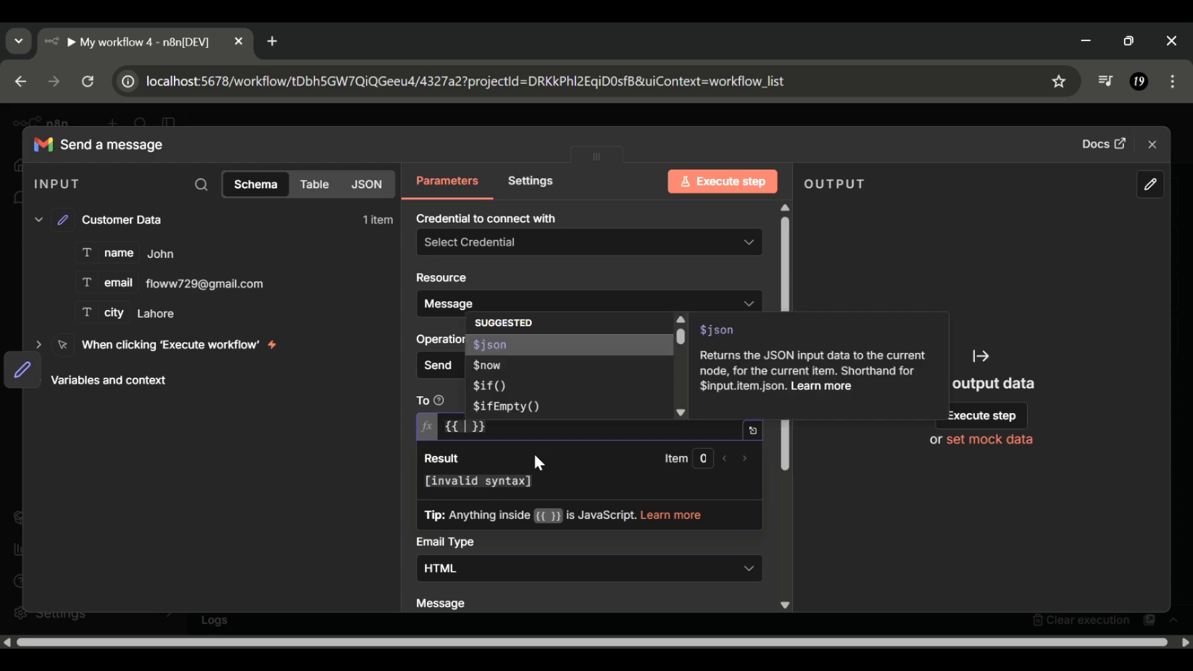
pyautogui.write('$json')
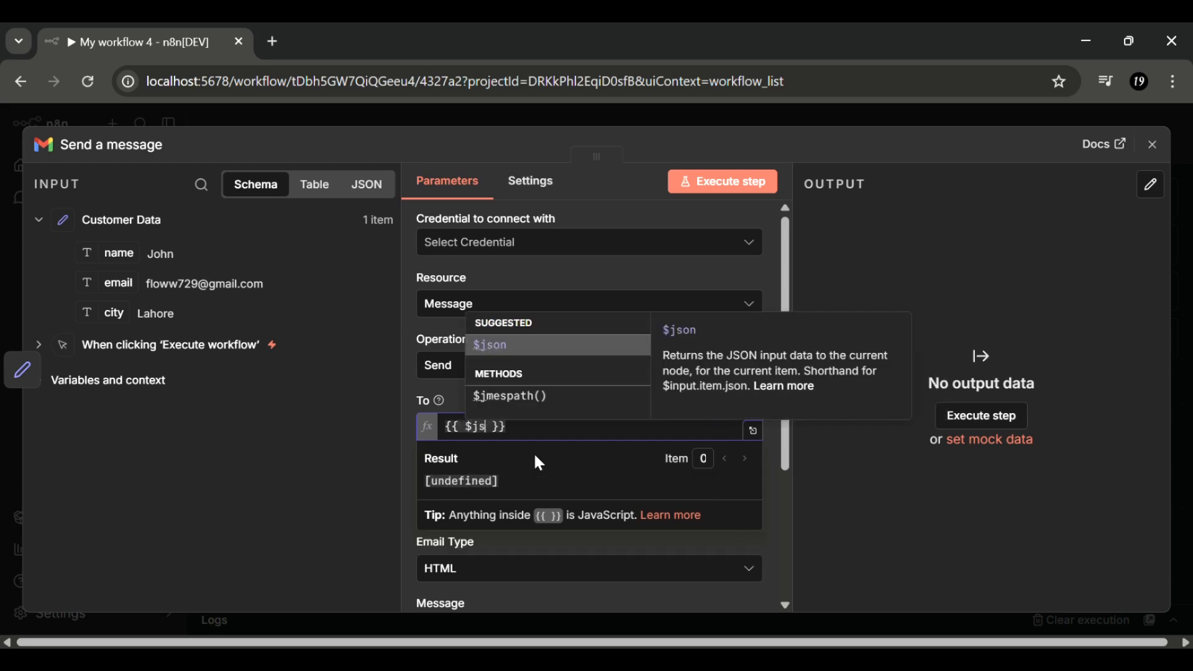
pyautogui.write('.email')
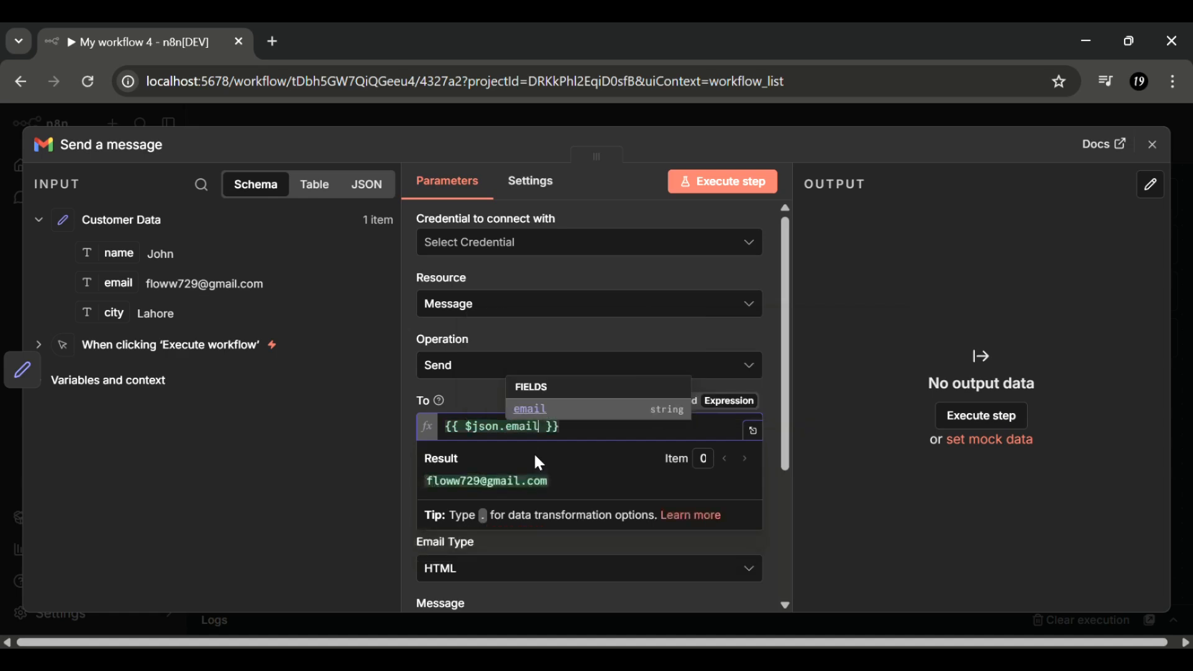
pyautogui.click(354, 475)
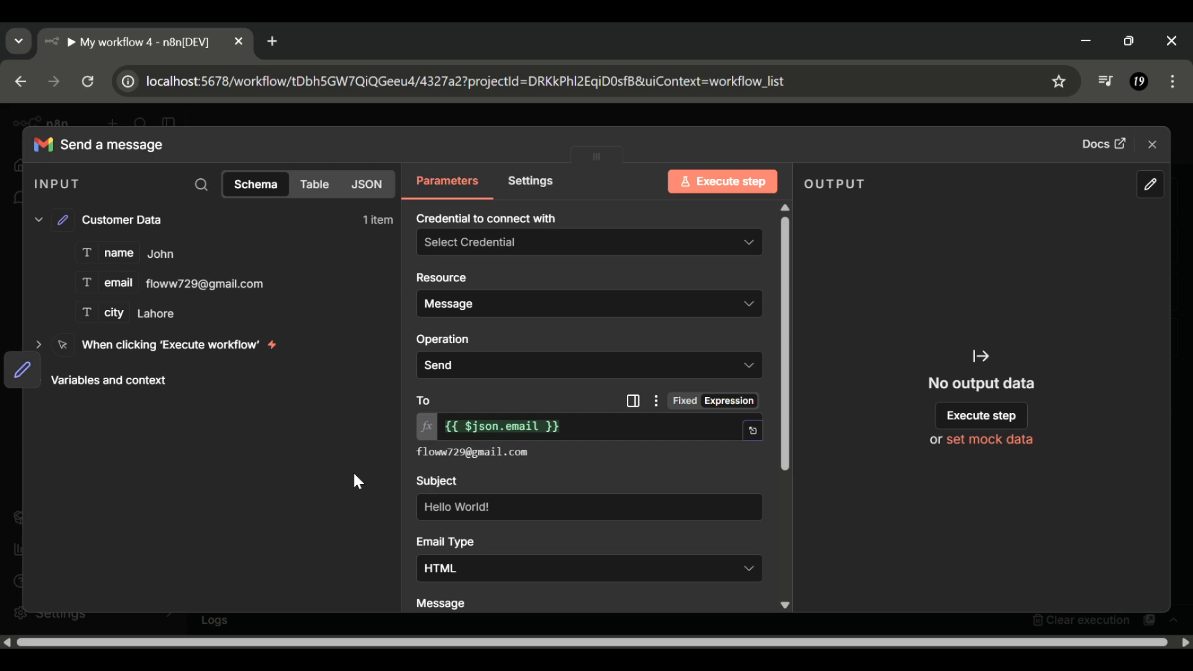
pyautogui.click(511, 509)
# - Set the Subject to the expression Welcome{{ $json.name }}
pyautogui.click(728, 481)
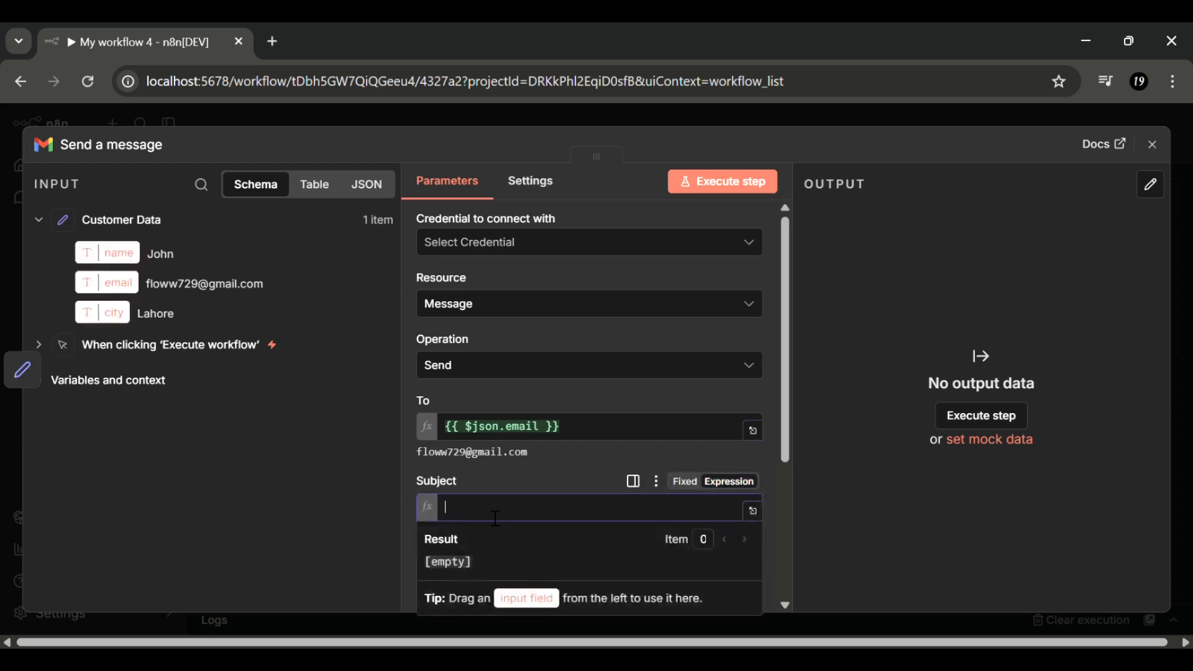
pyautogui.write('Welc')
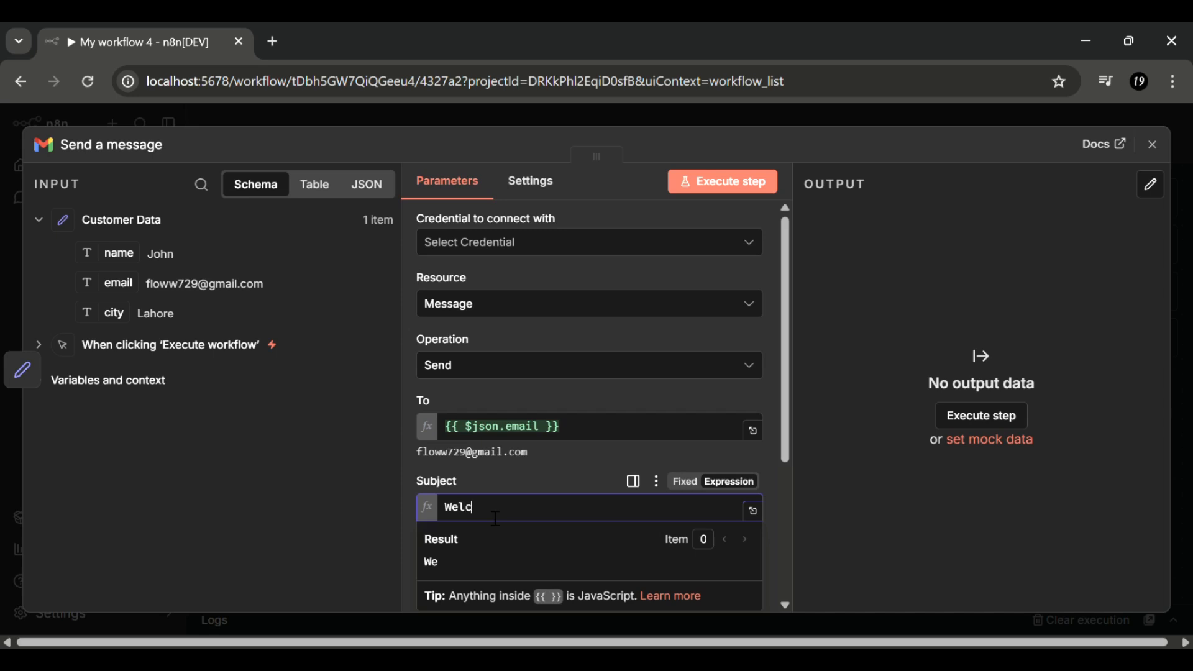
pyautogui.write('ome{{ ')
pyautogui.write('$json')
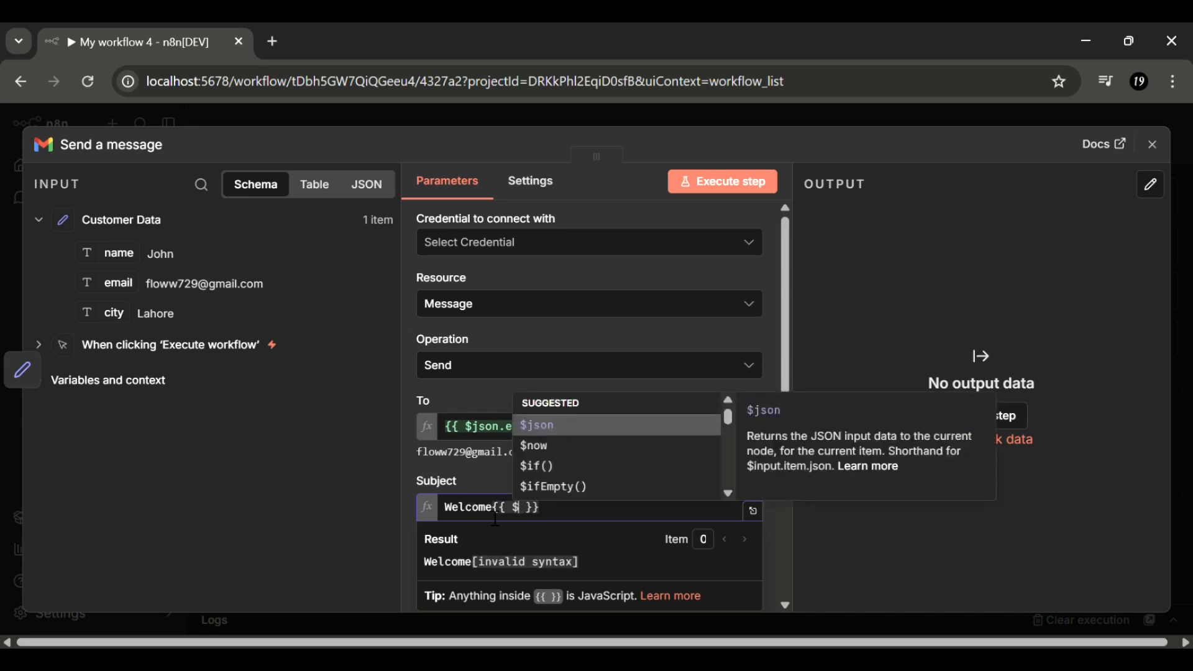
pyautogui.write('.name')
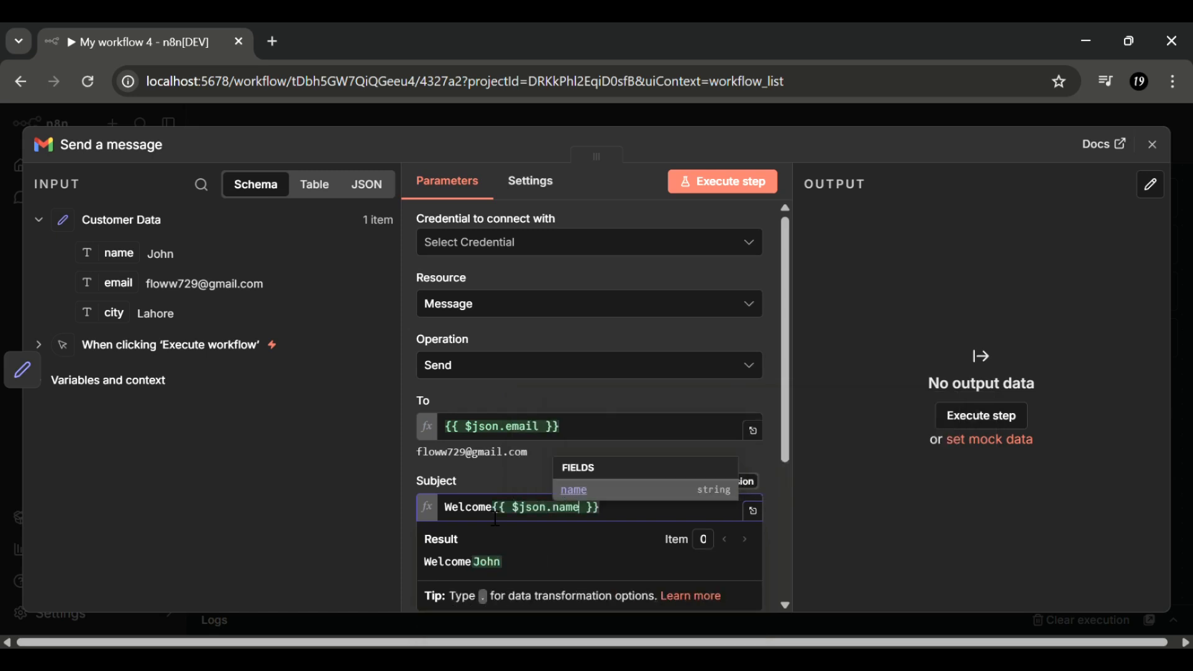
pyautogui.click(308, 529)
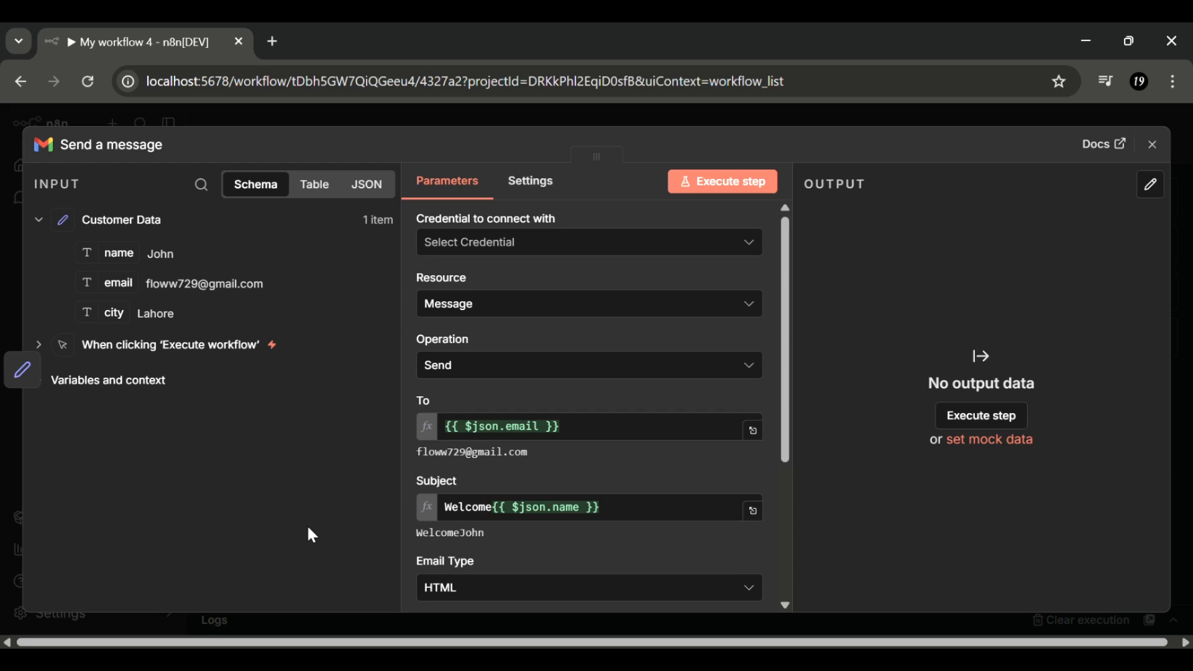
pyautogui.scroll(-3, 497, 467)
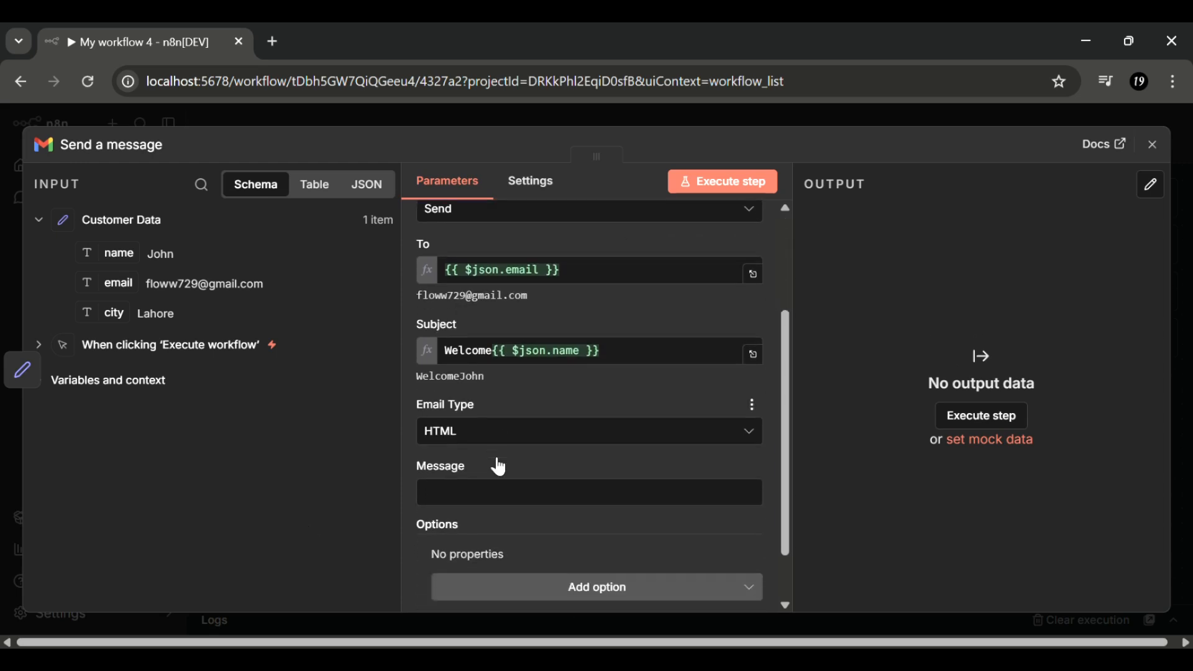
pyautogui.click(501, 466)
# - Write the message 'Hello{{ $json.name }},your city is {{ $json.city }}', test-run it, and open a new browser tab
pyautogui.write('Hello{{')
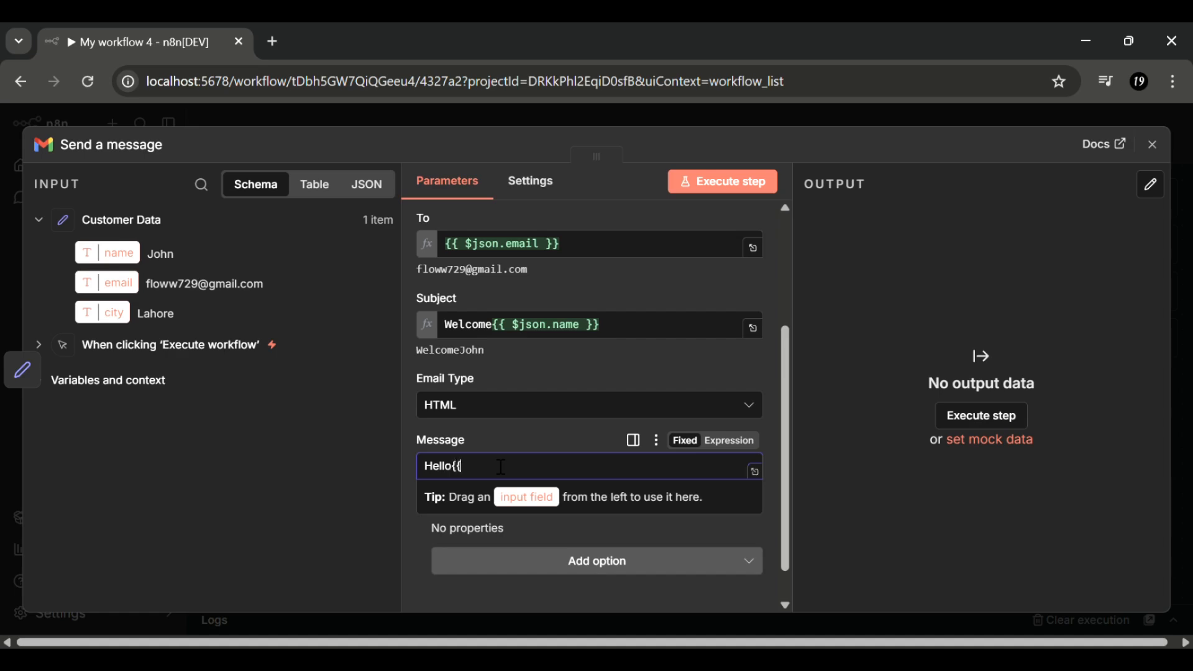
pyautogui.write(' $json')
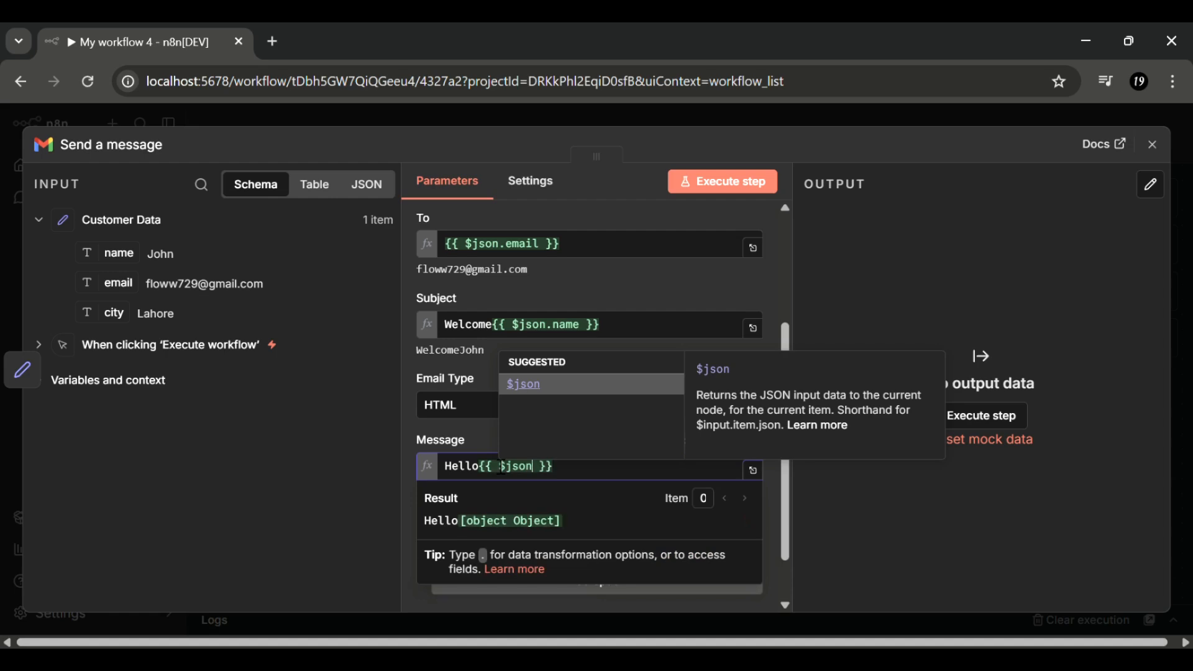
pyautogui.write('.name')
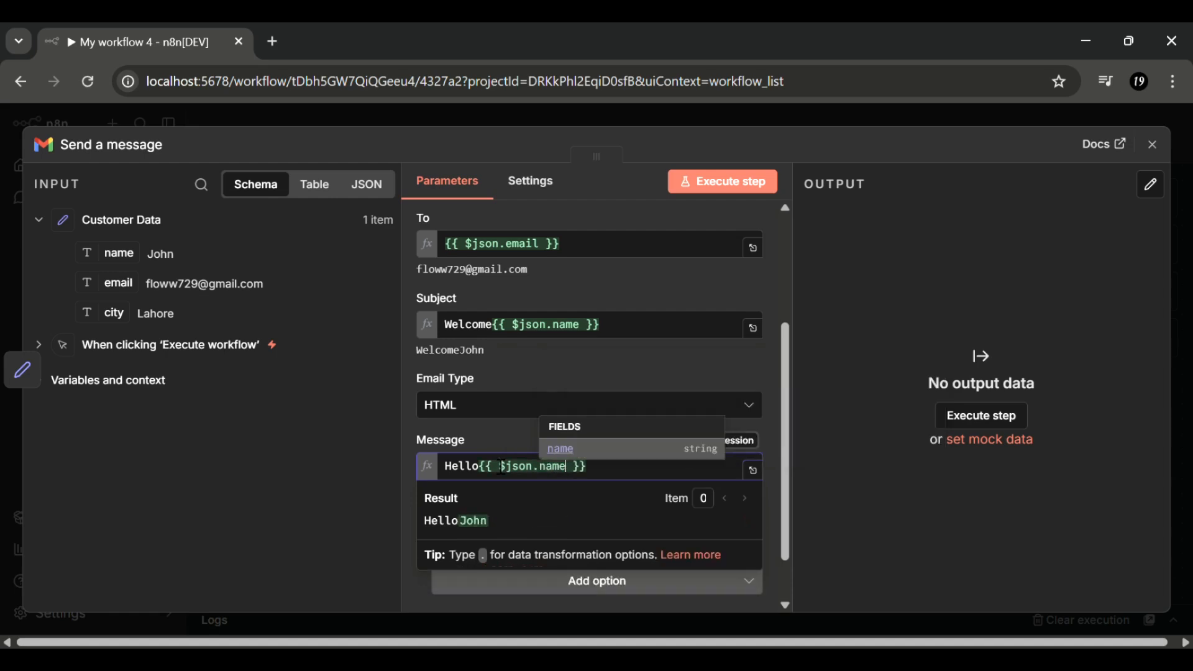
pyautogui.press('End')
pyautogui.write(',')
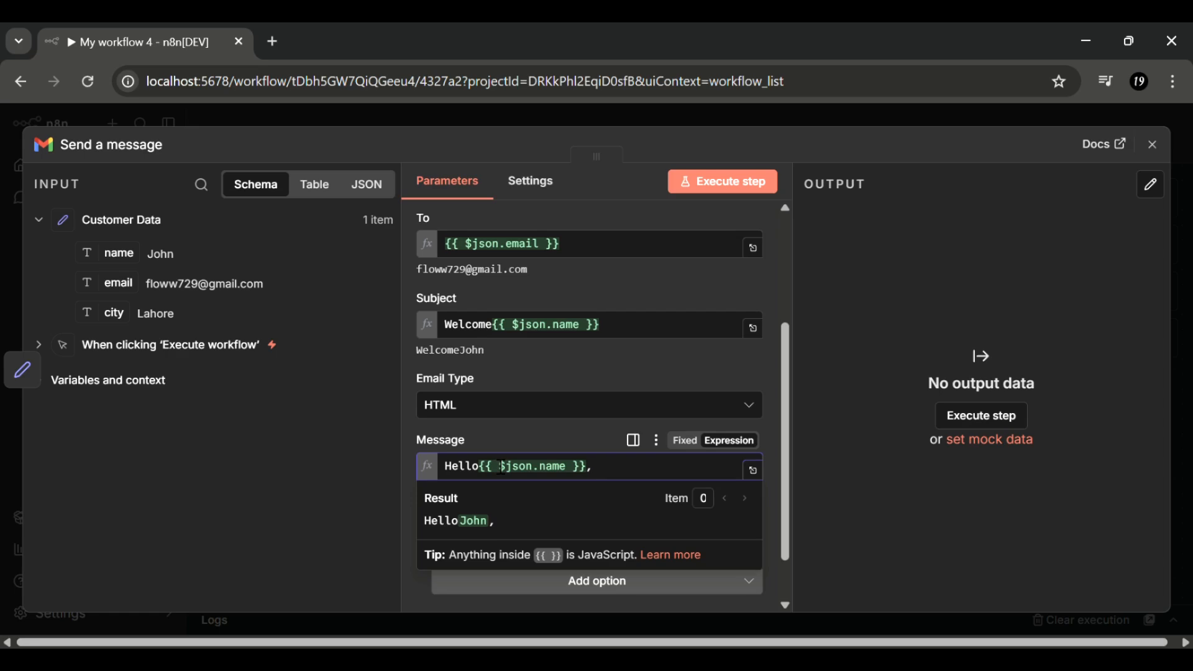
pyautogui.write('your city is {')
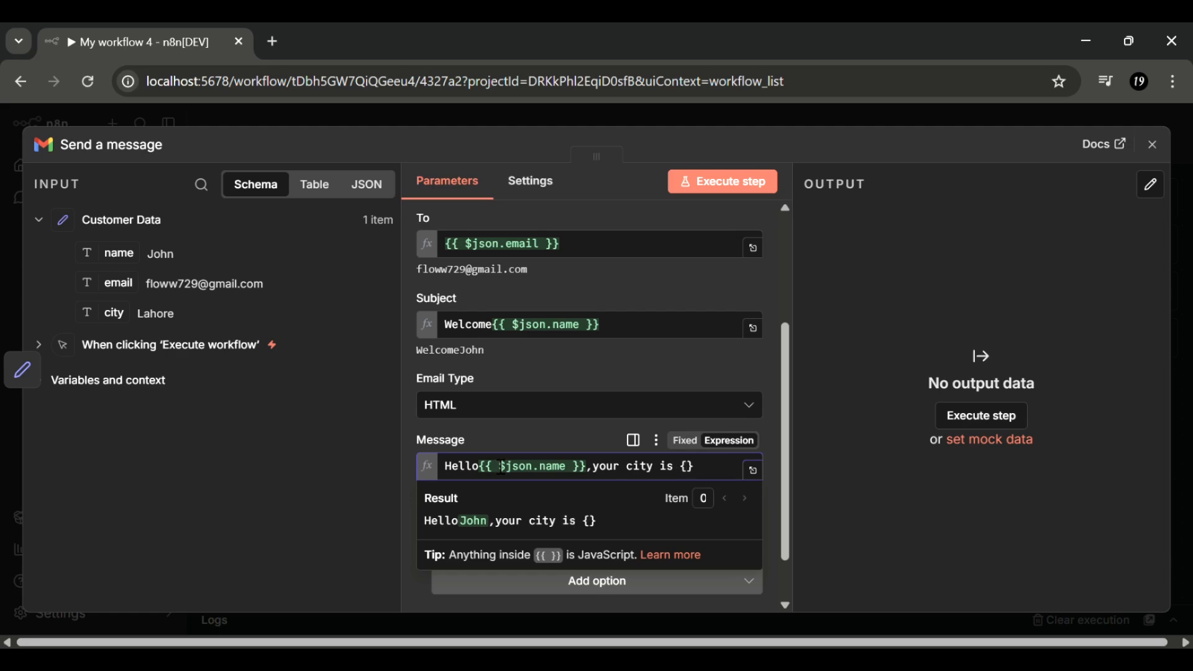
pyautogui.write('{ $jso')
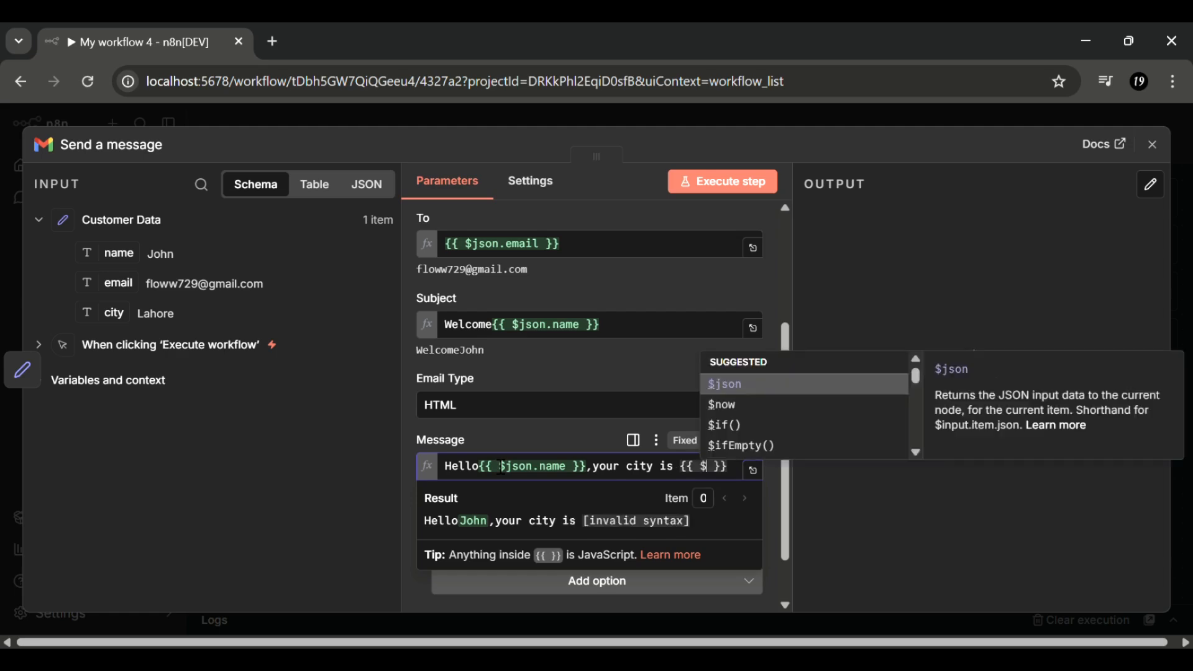
pyautogui.write('n')
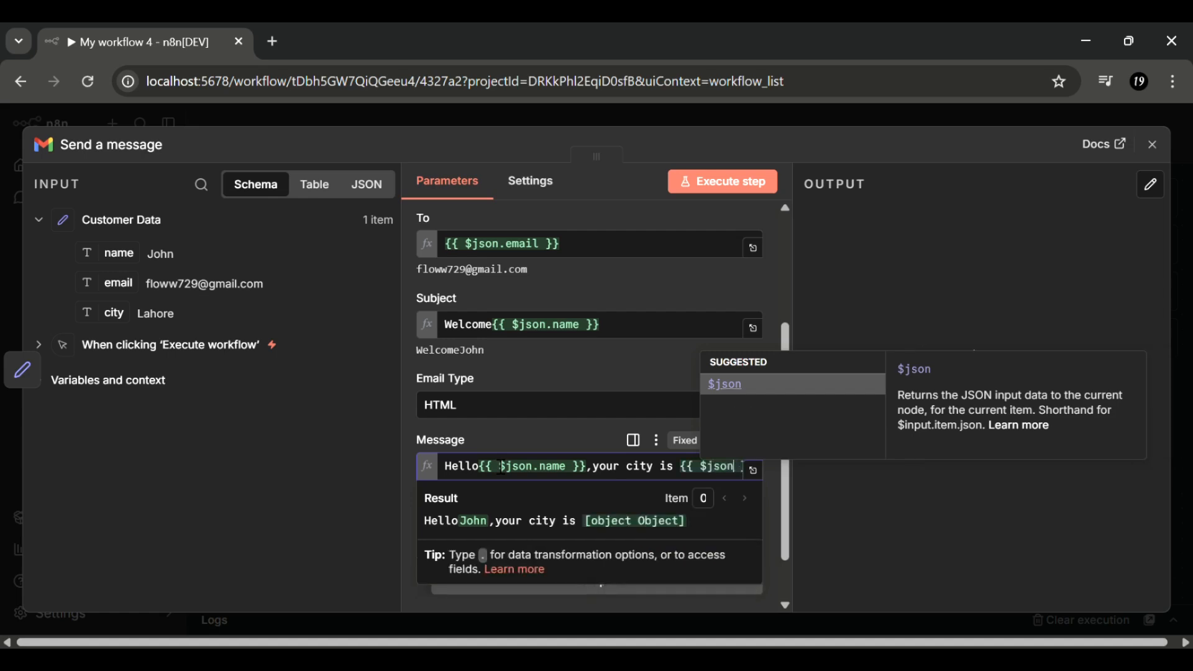
pyautogui.write('.ci')
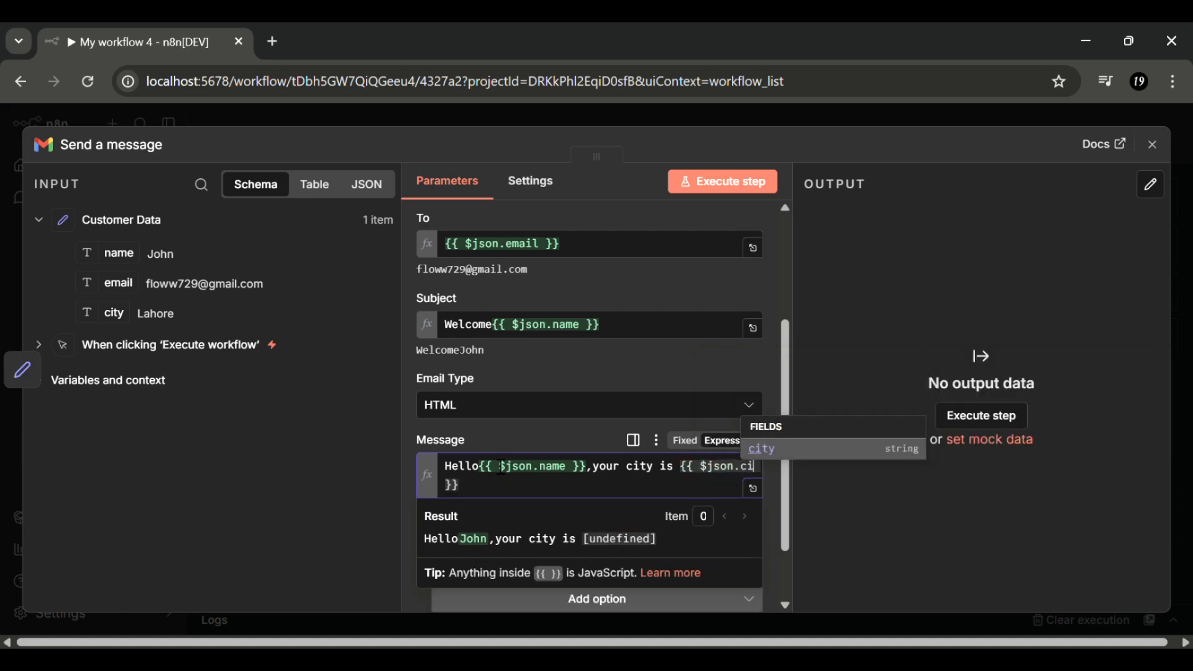
pyautogui.write('ty')
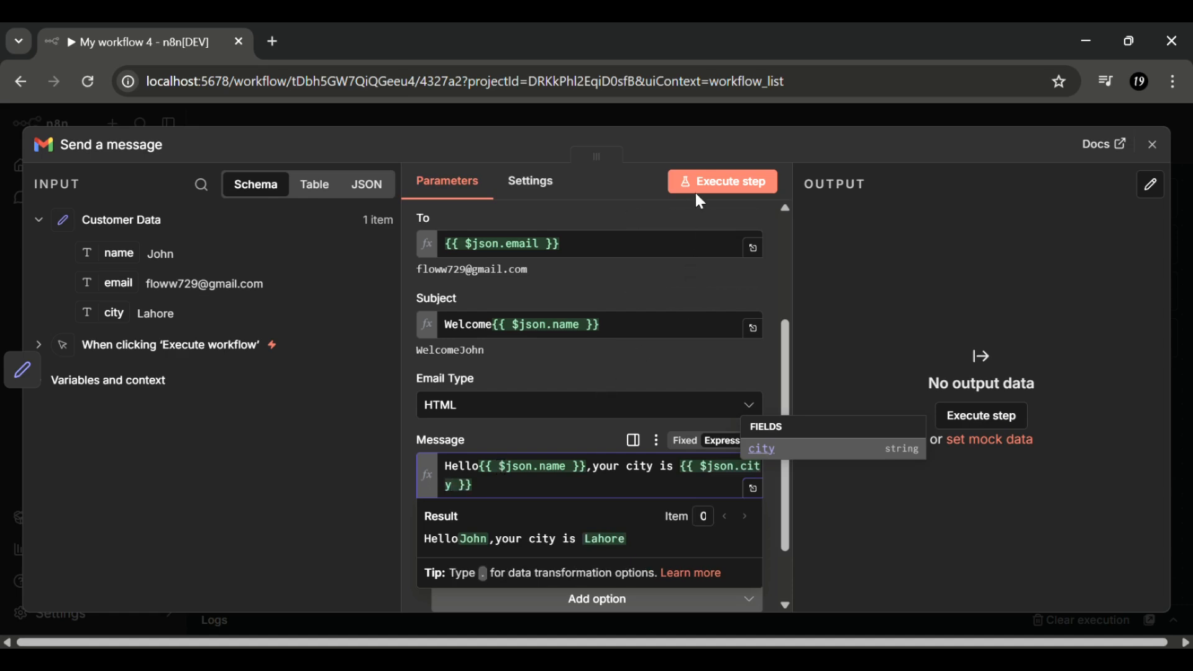
pyautogui.click(718, 190)
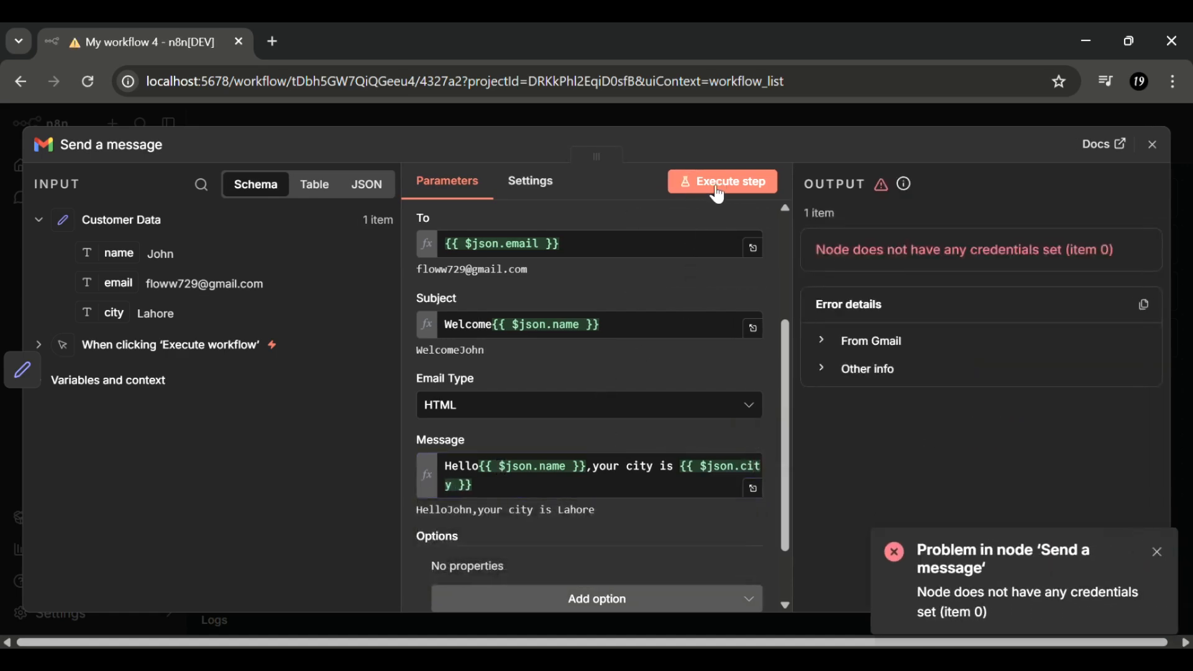
pyautogui.click(272, 41)
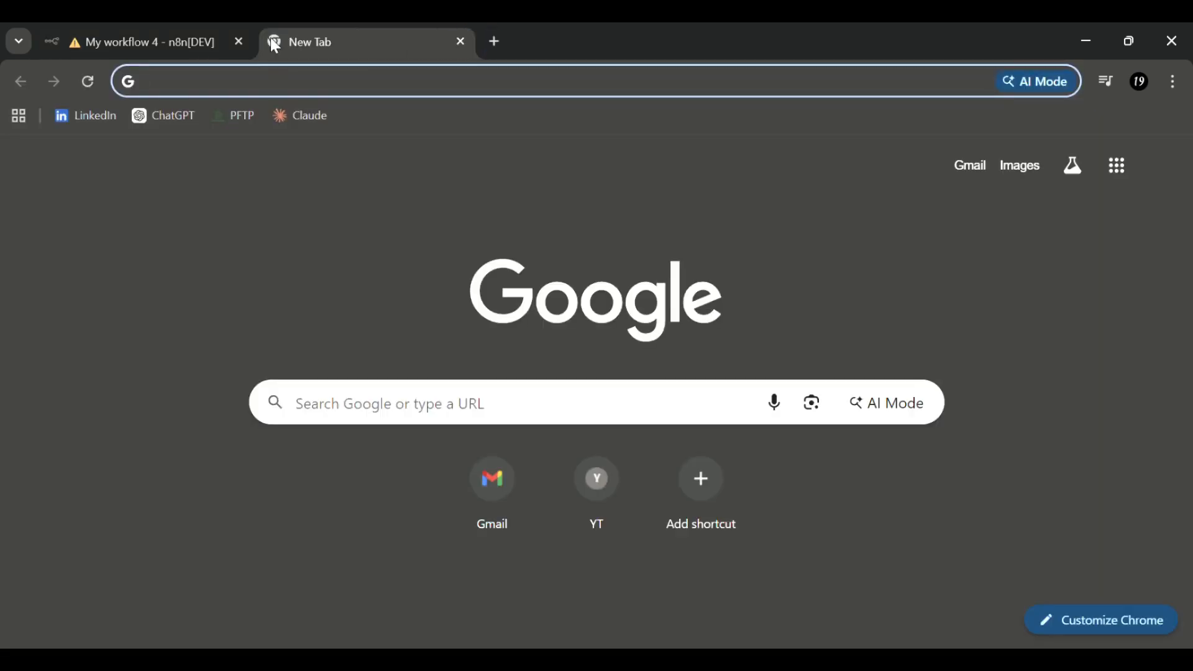
# - Search 'google cloud' from the Chrome address bar and open the Google Cloud Console result
pyautogui.click(269, 86)
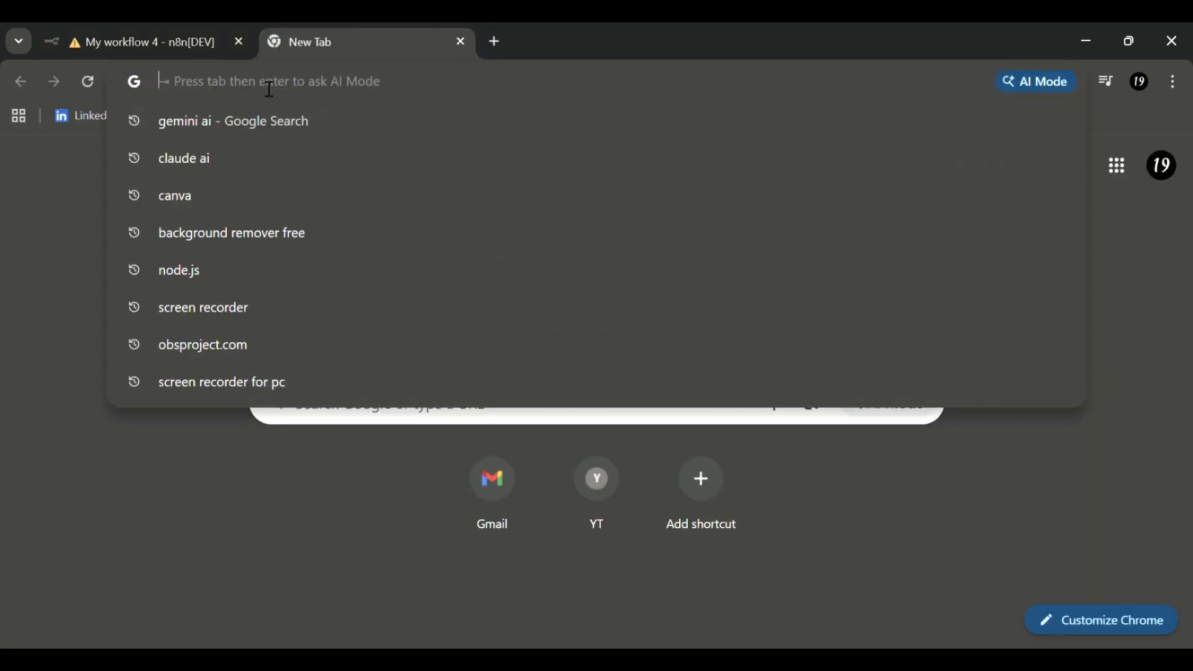
pyautogui.write('google ')
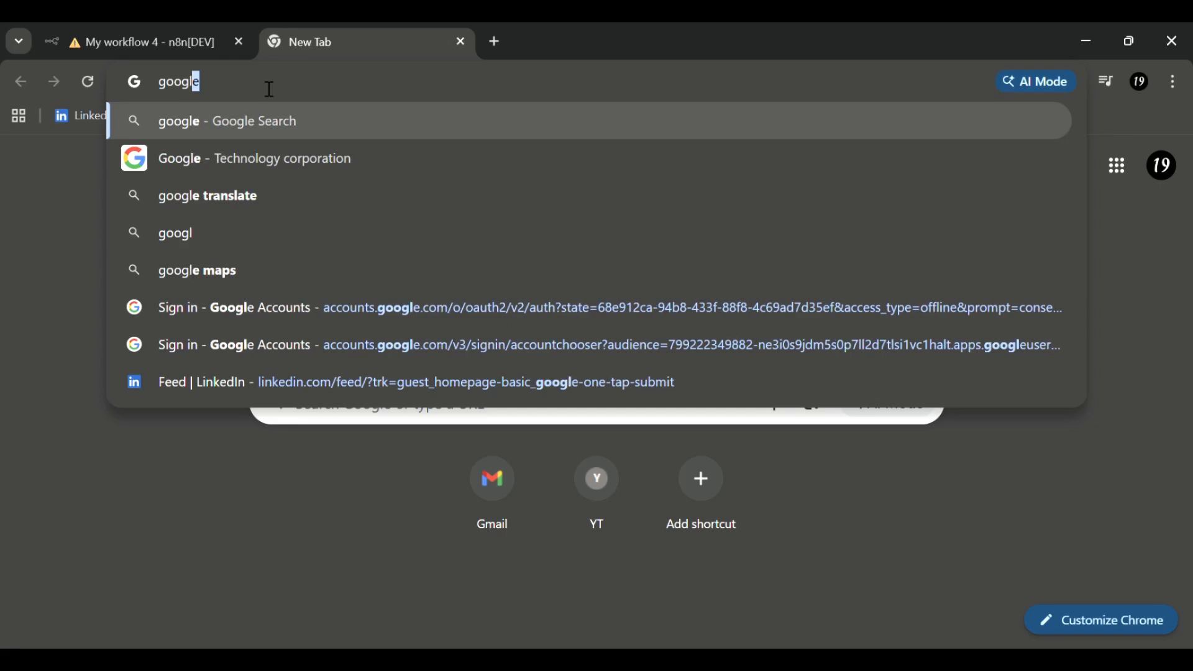
pyautogui.write('cloud')
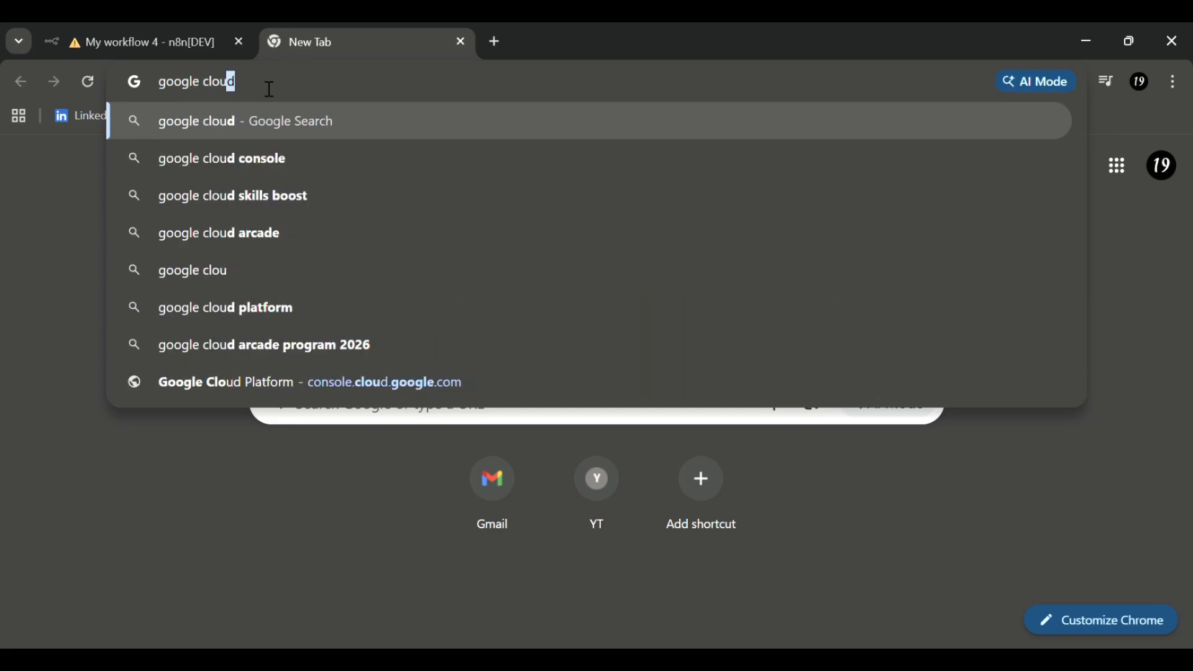
pyautogui.click(231, 150)
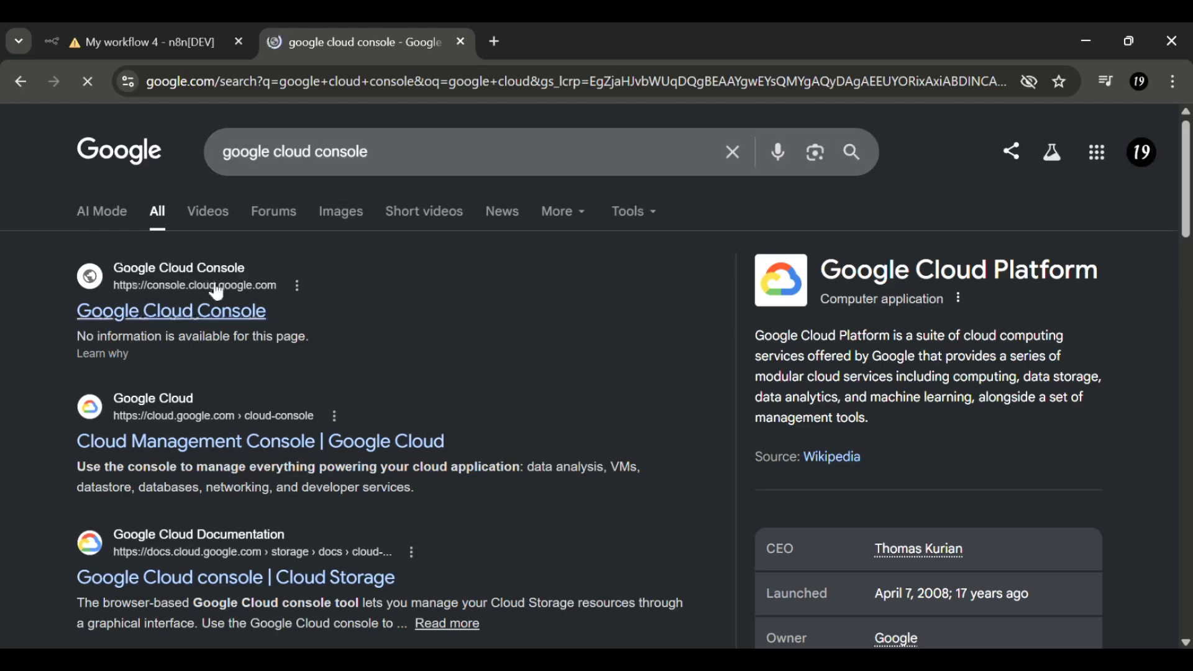
pyautogui.click(176, 314)
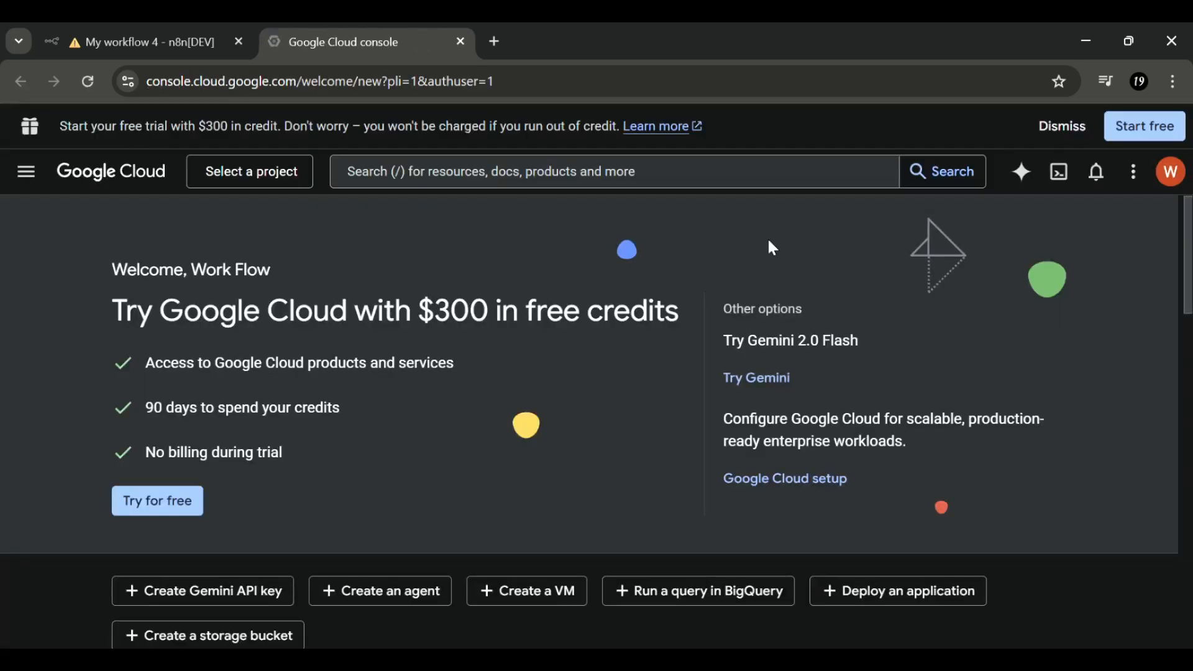
# - Find the Gmail API through a console search for 'gma', enable it, then go to OAuth consent
pyautogui.click(555, 182)
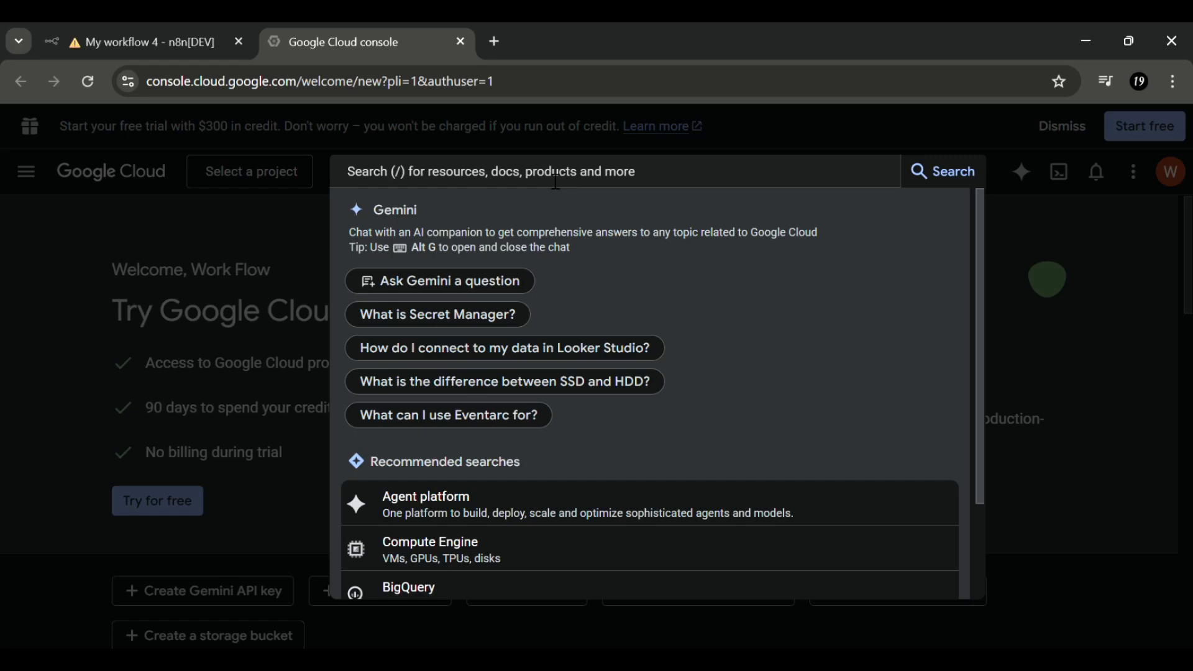
pyautogui.write('gma')
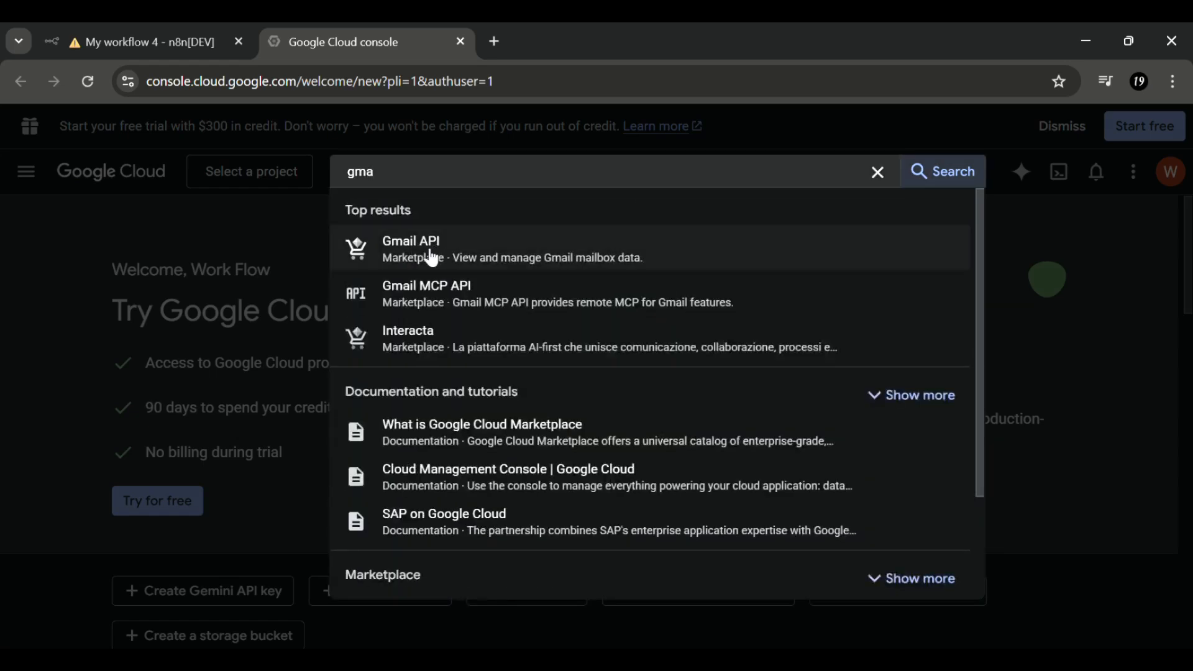
pyautogui.click(431, 257)
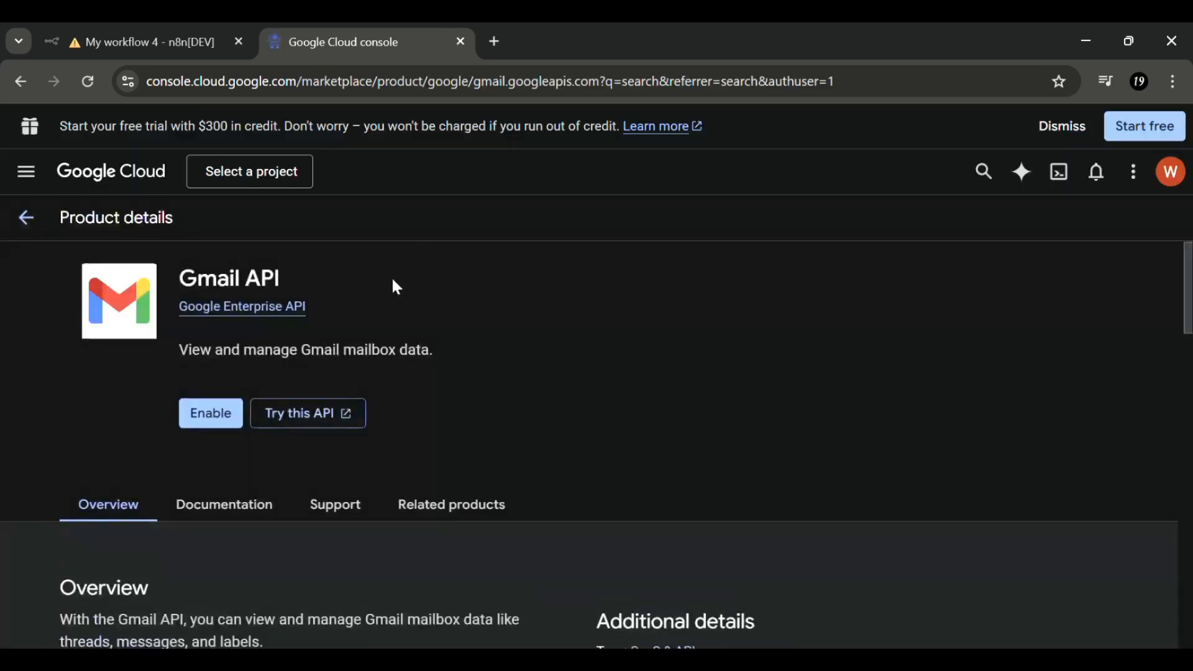
pyautogui.click(211, 414)
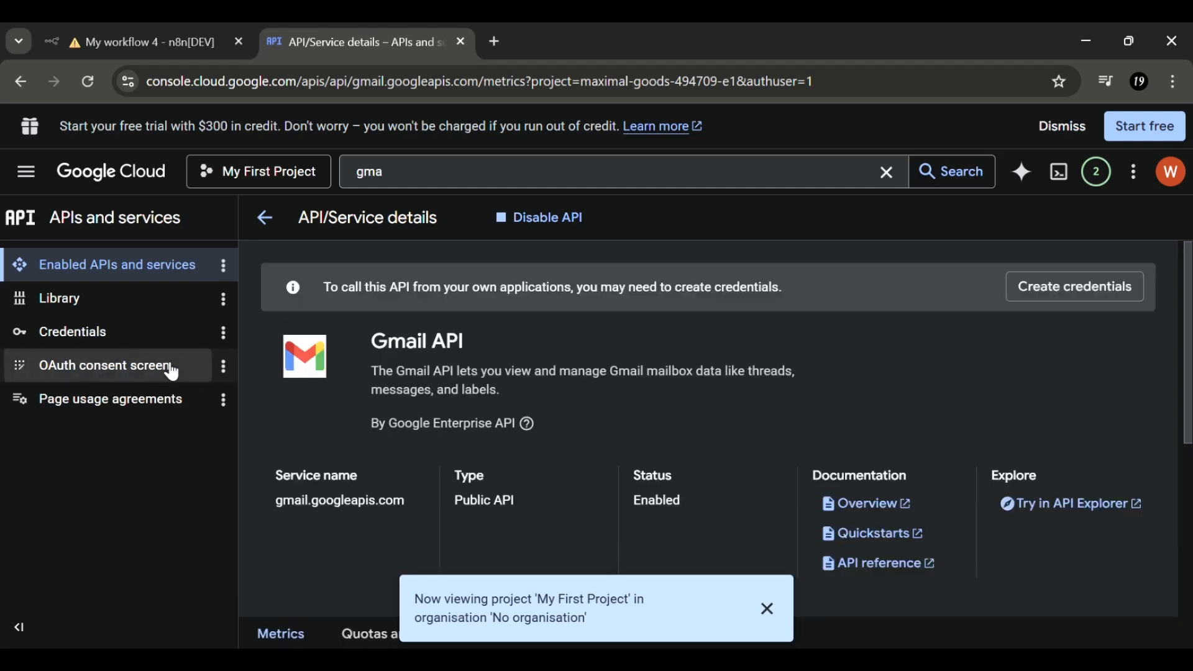
pyautogui.click(172, 372)
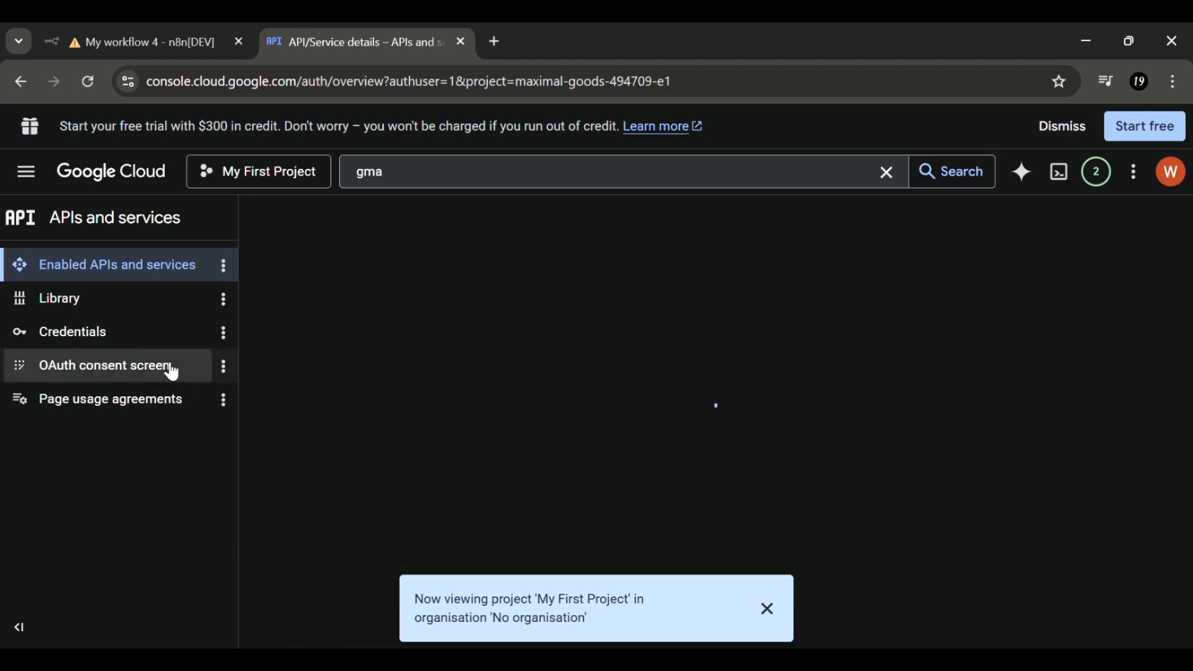
# - Start the auth platform setup with app name n8n, the account as support email, and External audience
pyautogui.click(768, 608)
pyautogui.scroll(-1, 676, 487)
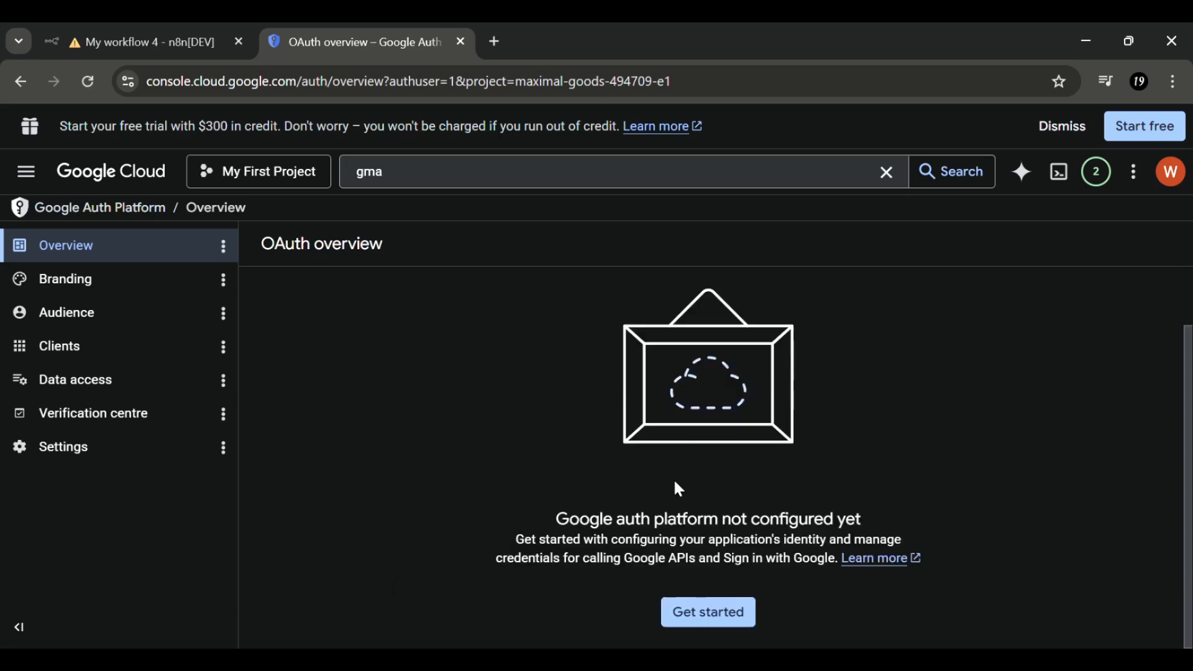
pyautogui.click(710, 615)
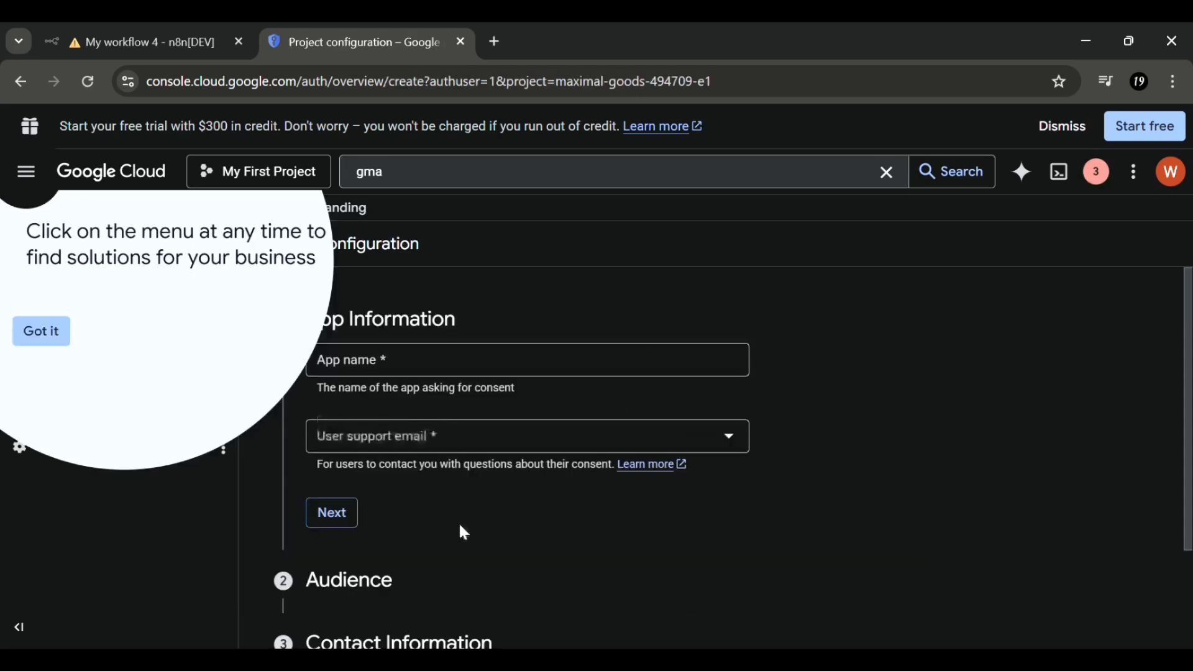
pyautogui.click(460, 371)
pyautogui.write('n')
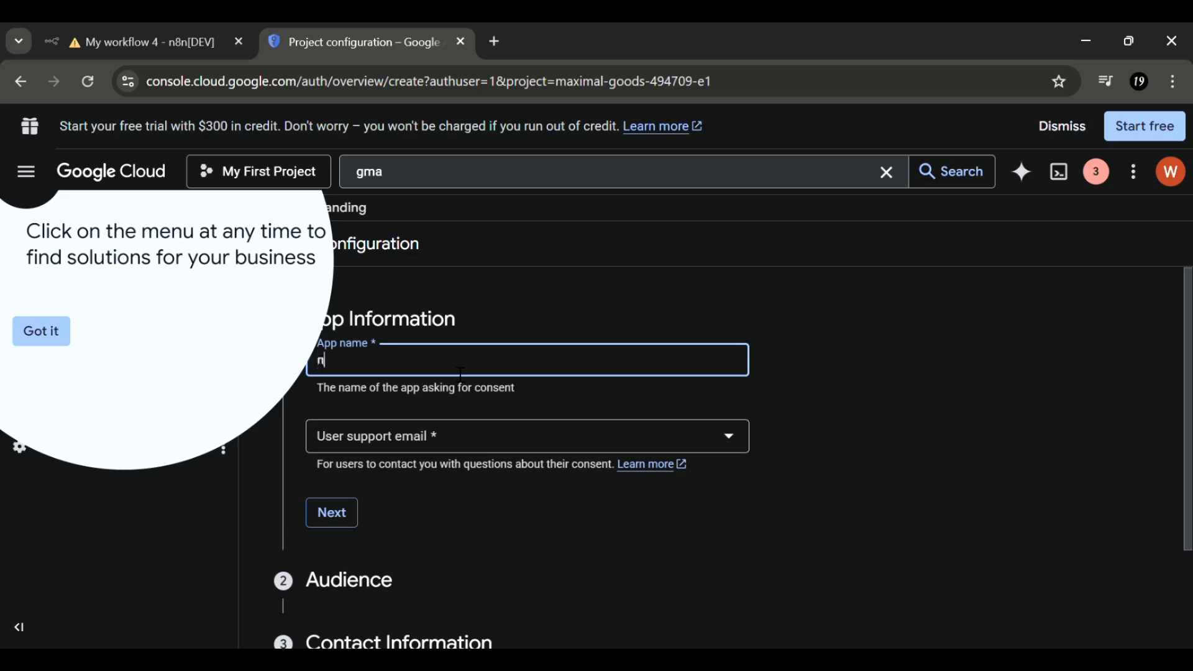
pyautogui.write('8n')
pyautogui.click(411, 435)
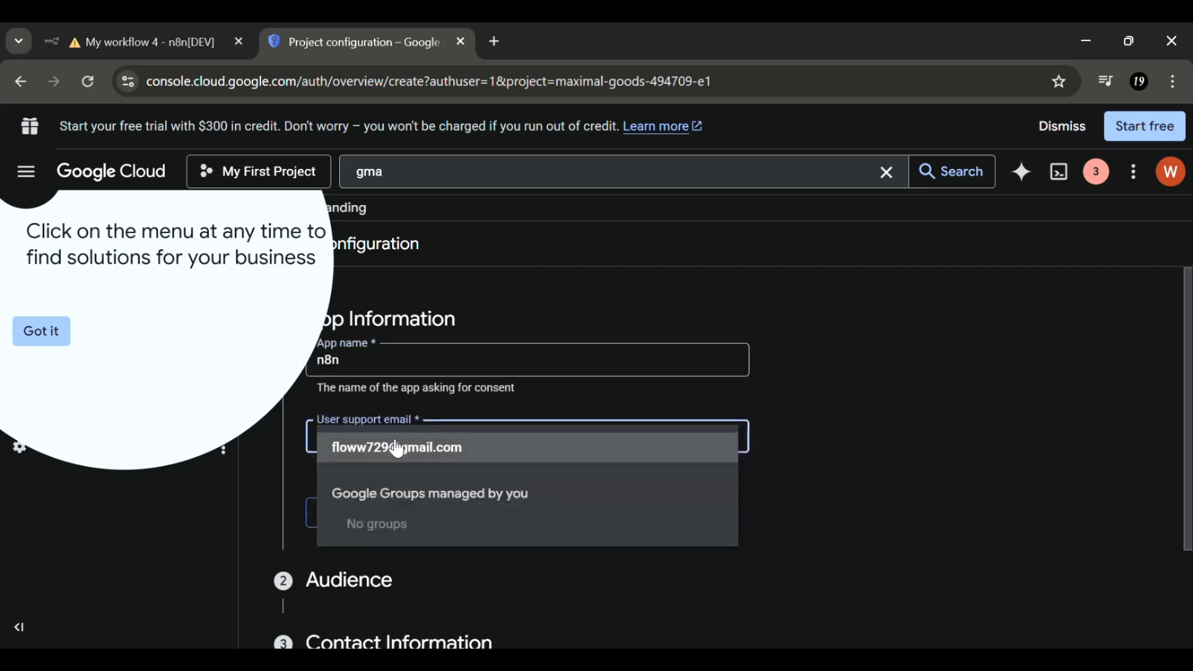
pyautogui.click(391, 453)
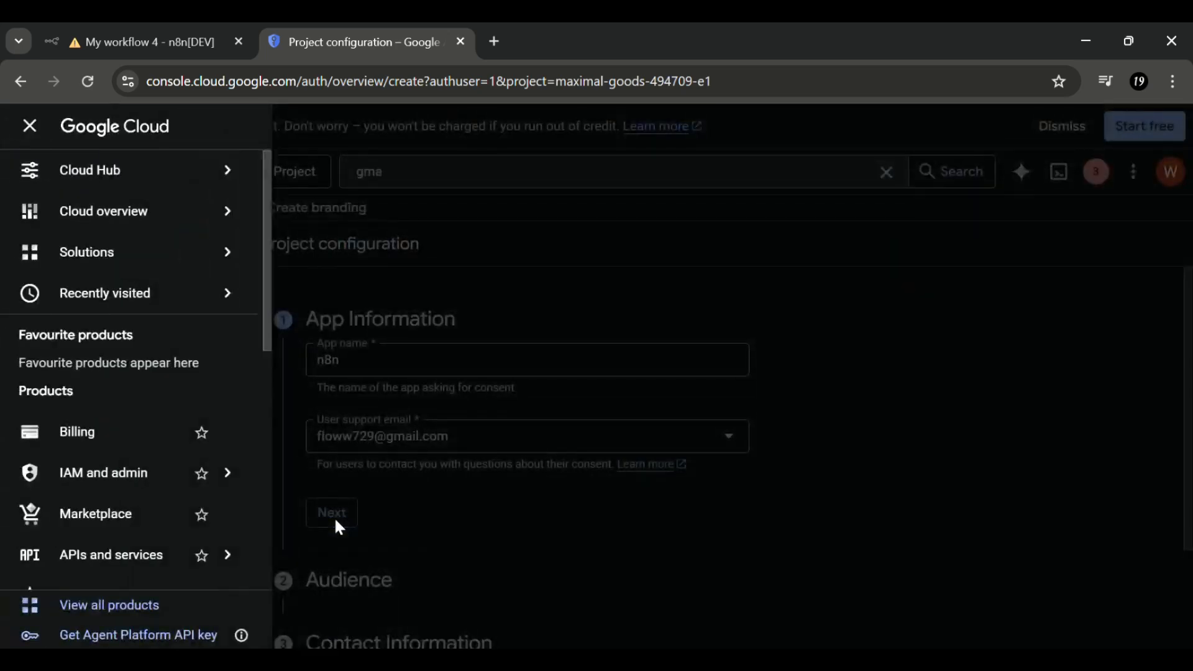
pyautogui.click(336, 521)
pyautogui.click(336, 521)
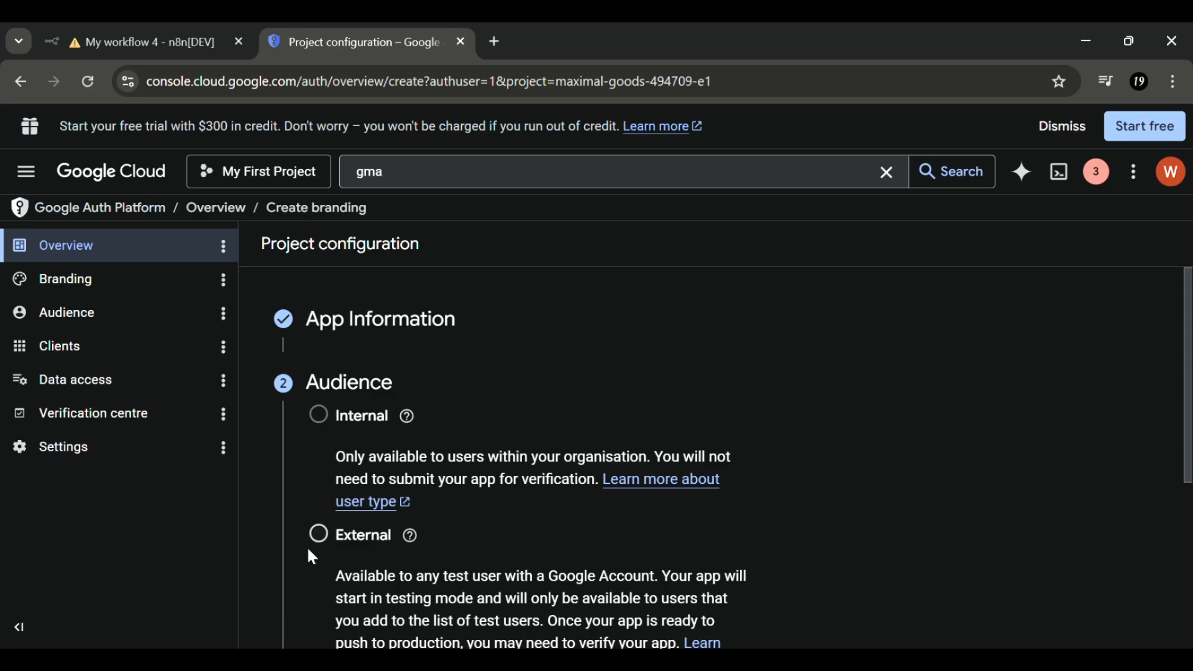
pyautogui.click(319, 534)
pyautogui.scroll(-3, 328, 543)
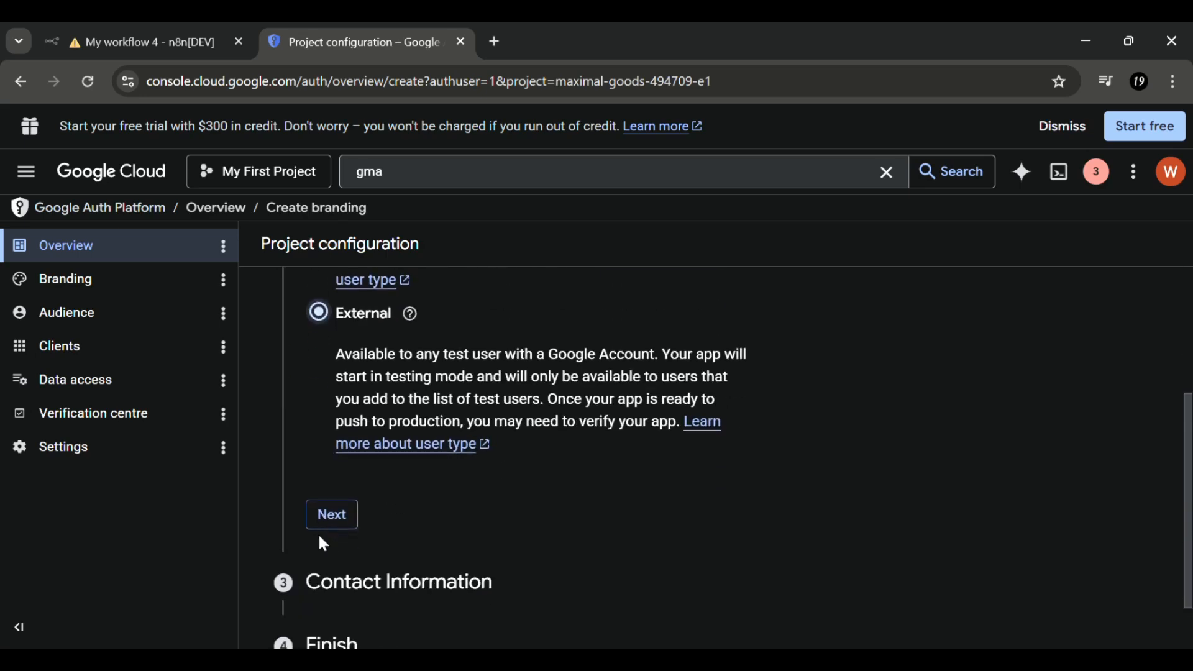
pyautogui.click(342, 525)
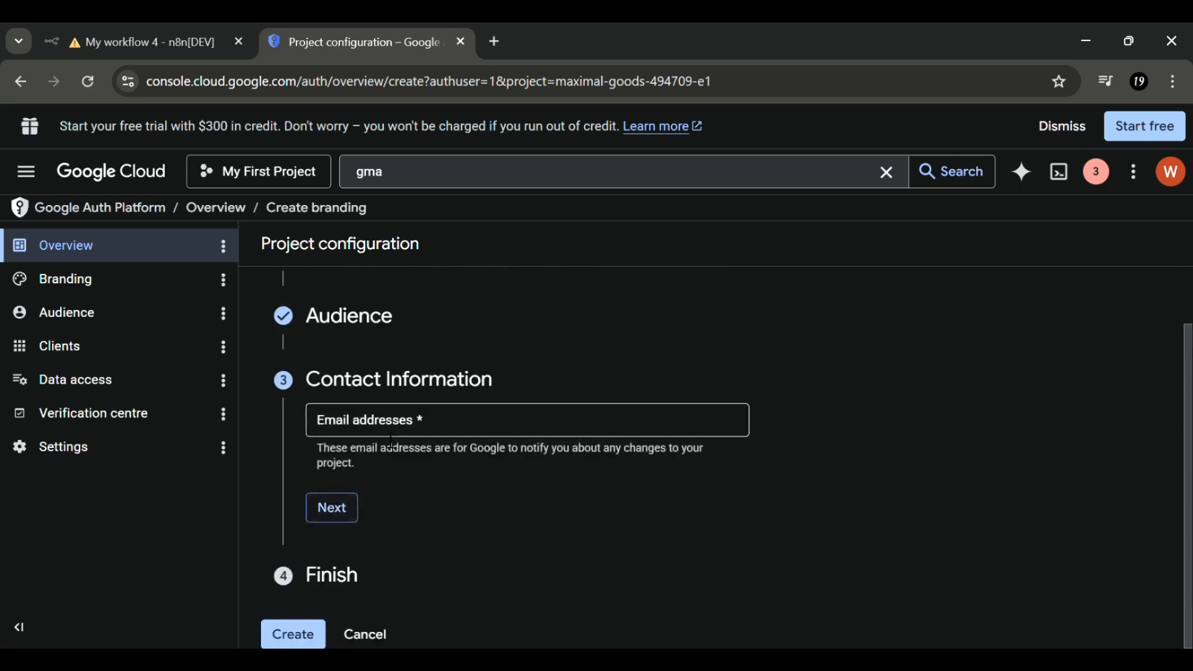
# - Enter the Gmail address as contact email, agree to the user data policy, and create the configuration
pyautogui.click(392, 428)
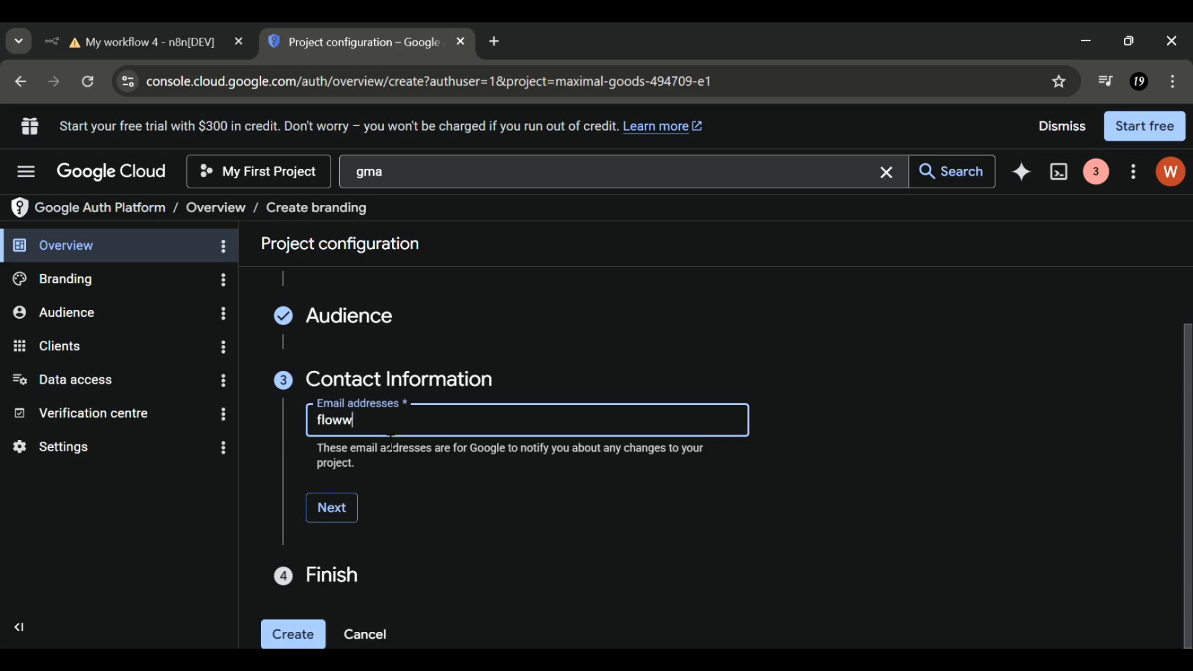
pyautogui.click(341, 510)
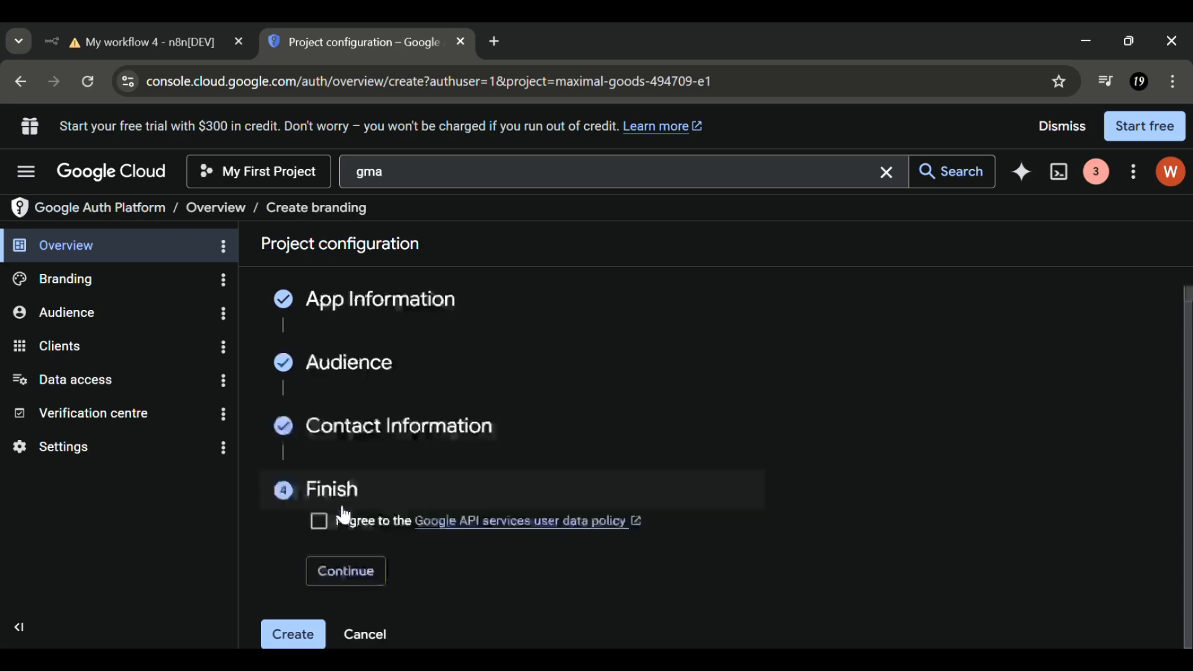
pyautogui.click(323, 522)
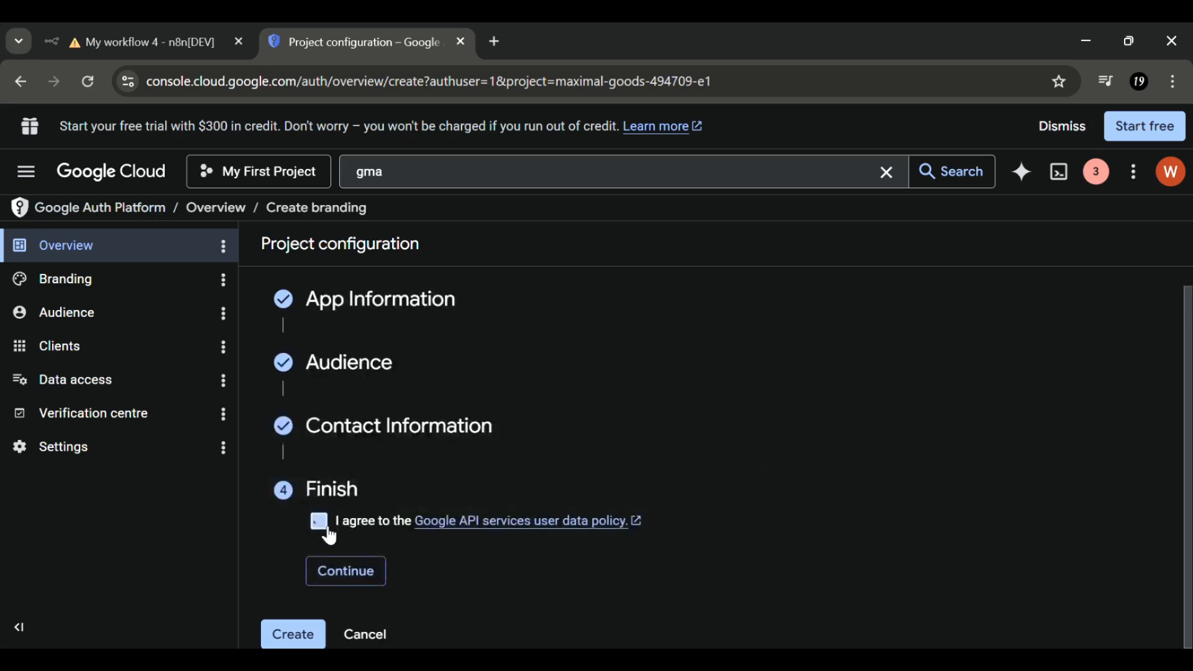
pyautogui.click(344, 570)
pyautogui.click(304, 578)
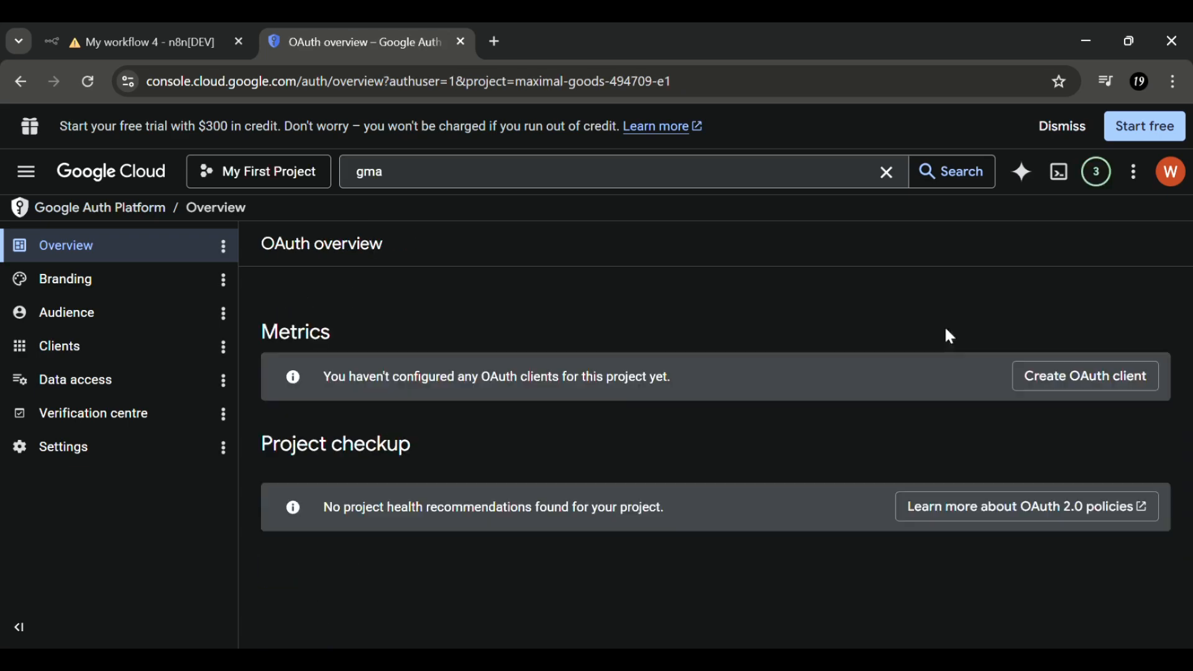
# - Add the Gmail account's address as a test user under Audience and save it
pyautogui.click(162, 320)
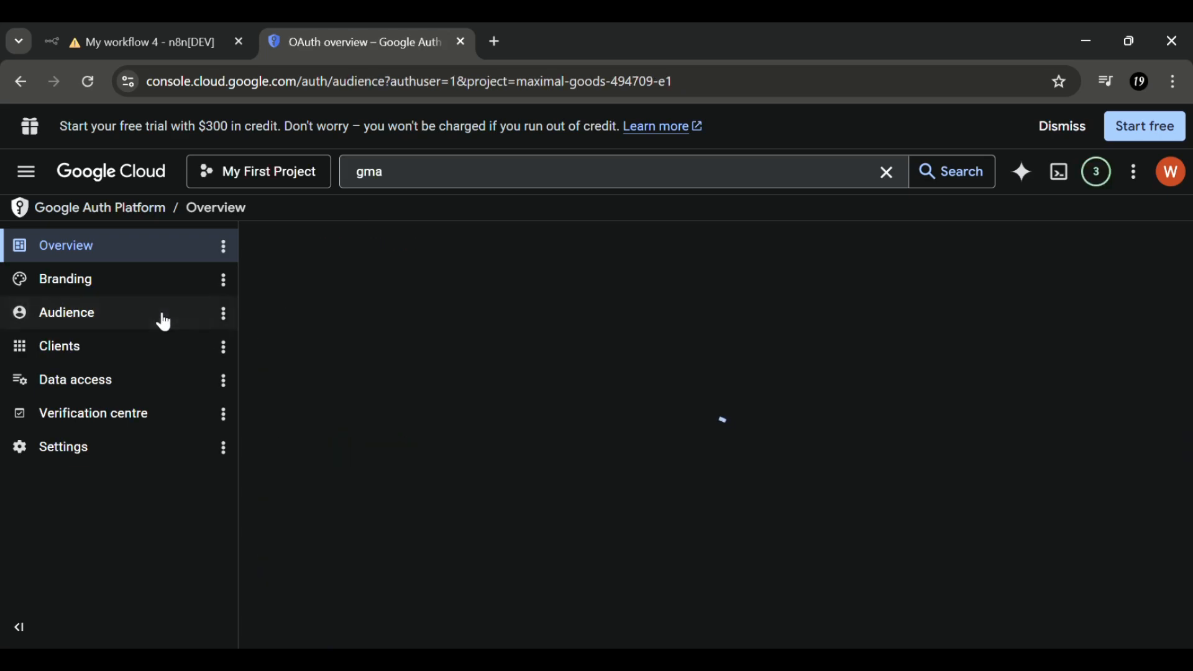
pyautogui.scroll(-8, 499, 453)
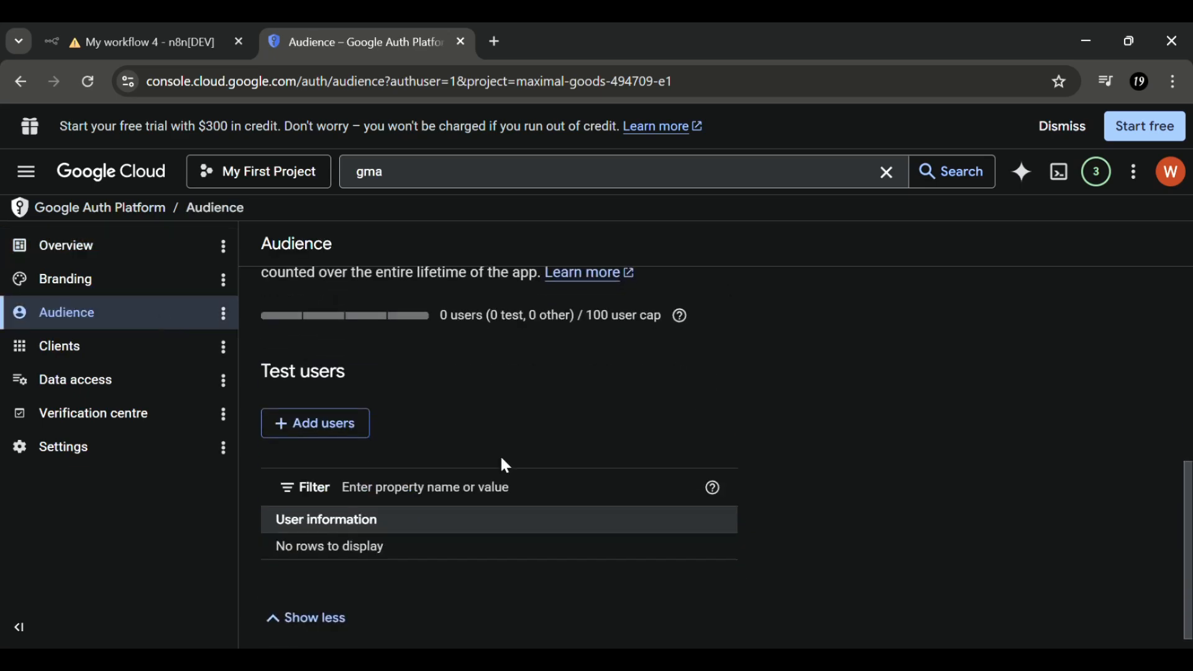
pyautogui.click(333, 415)
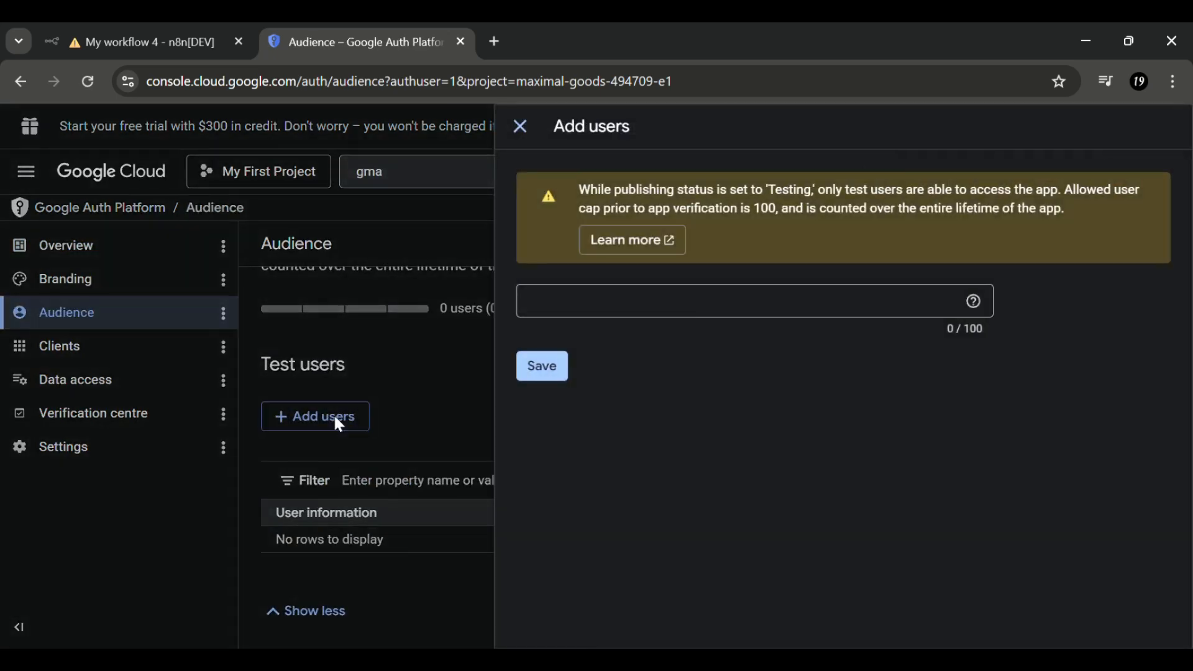
pyautogui.click(654, 304)
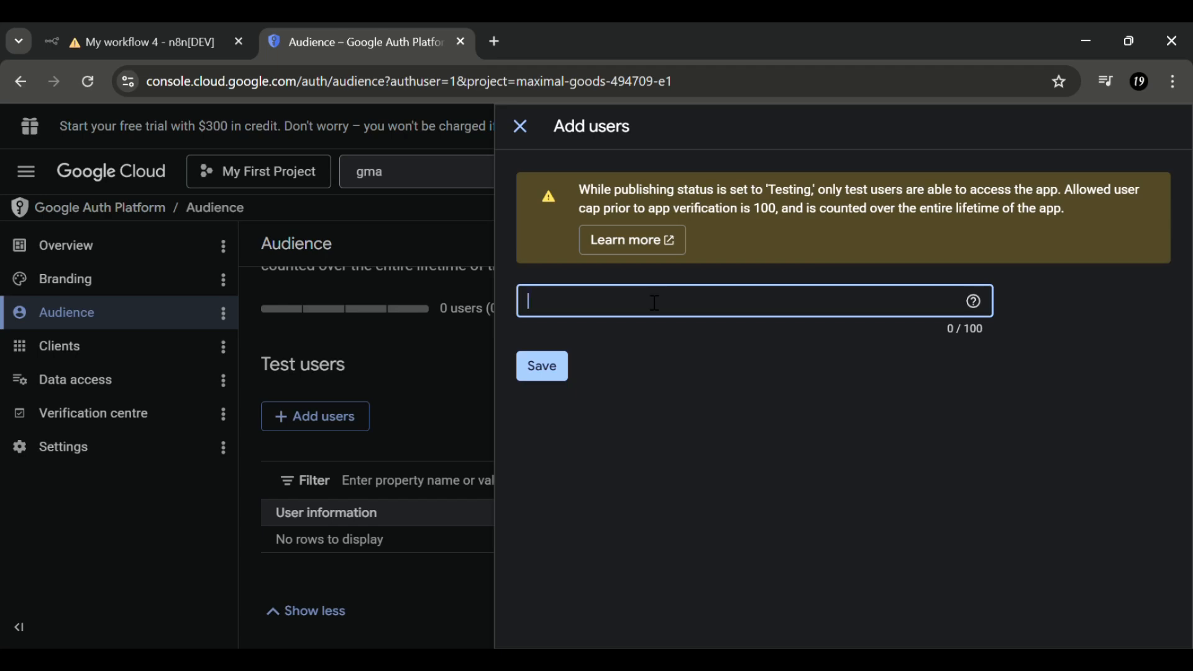
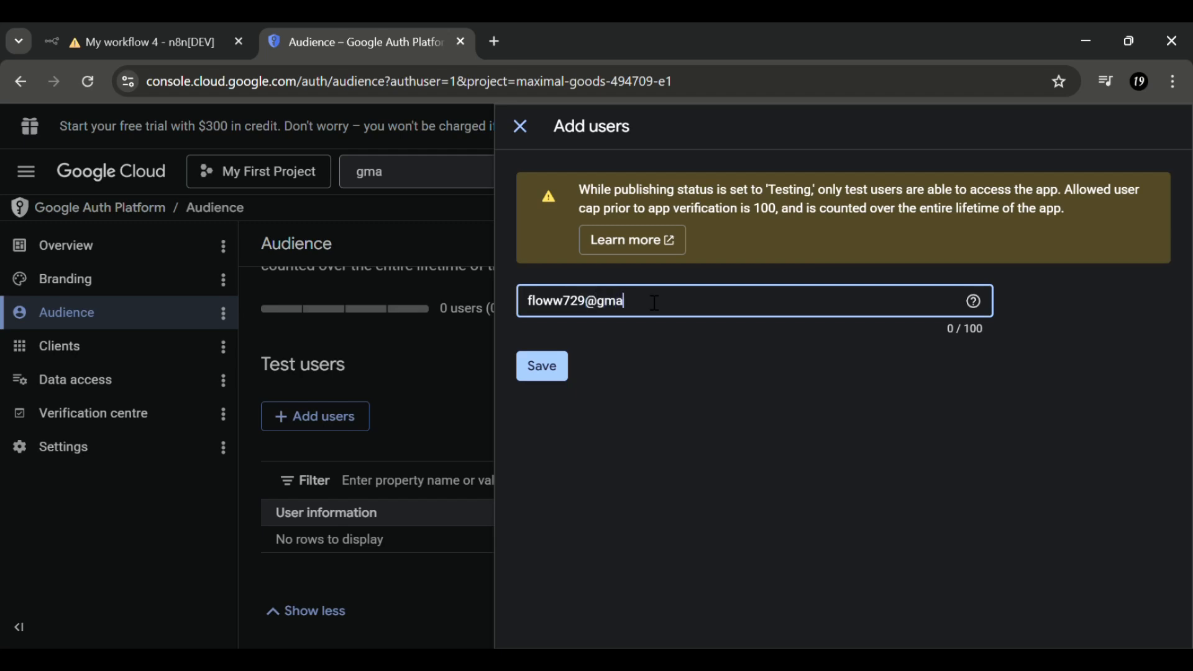
pyautogui.click(542, 368)
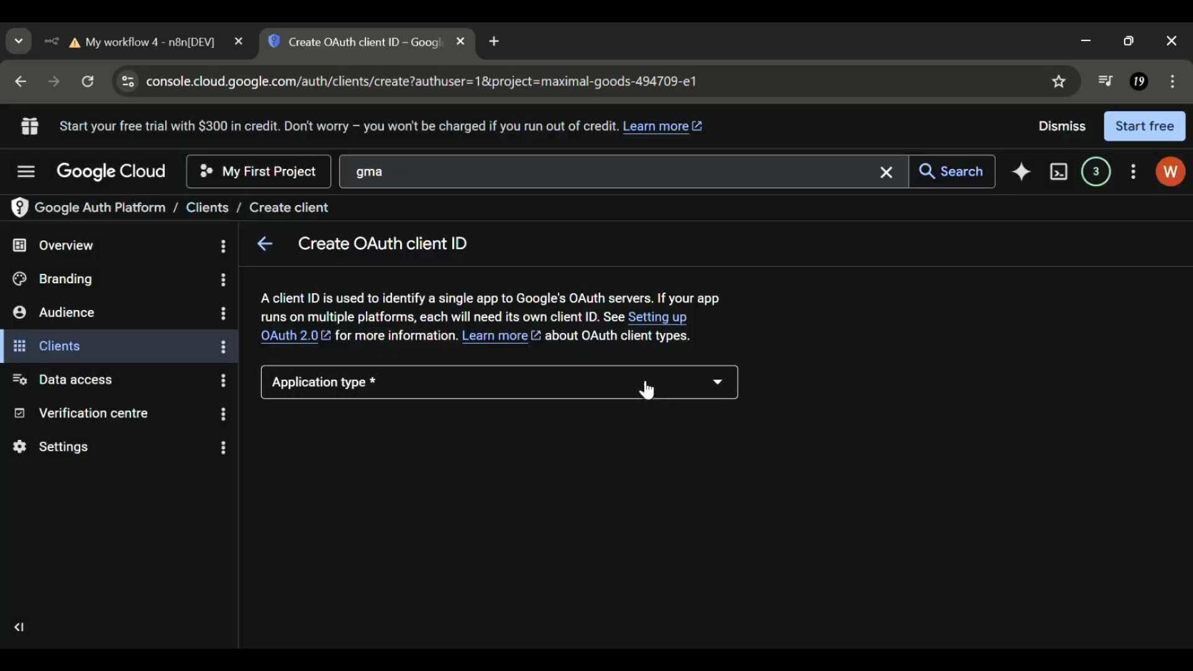
# - Choose Web application as the OAuth client type and add an authorised redirect URI entry
pyautogui.click(645, 389)
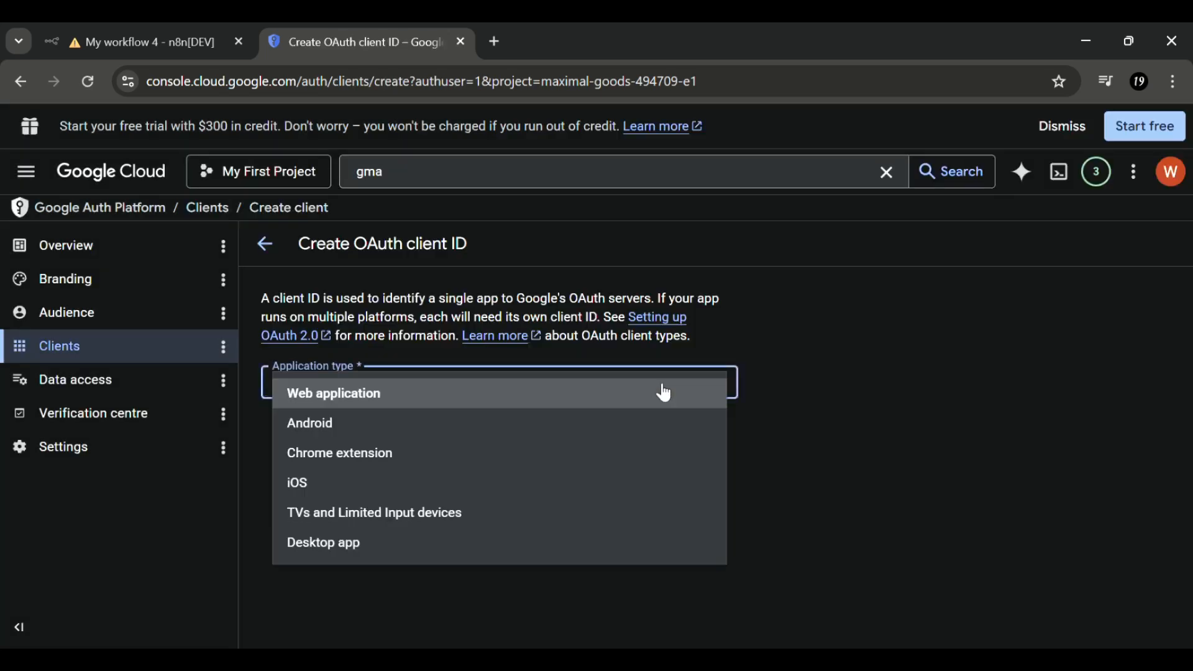
pyautogui.click(335, 394)
pyautogui.scroll(-2, 335, 394)
pyautogui.scroll(-3, 331, 391)
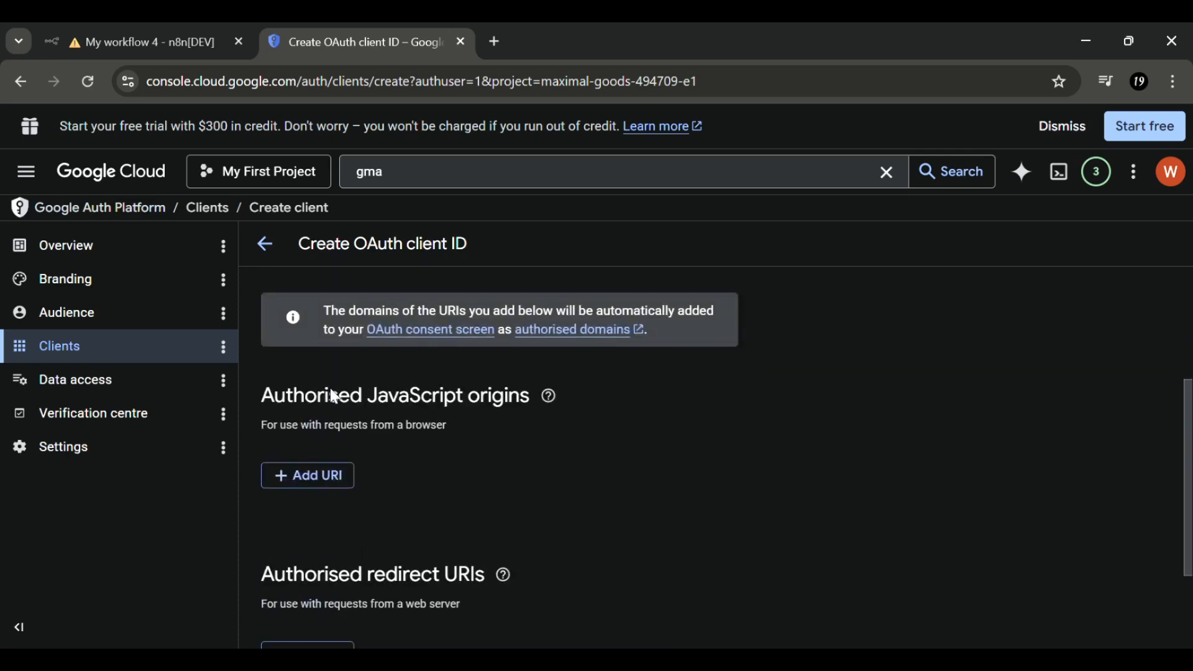
pyautogui.scroll(-2, 334, 396)
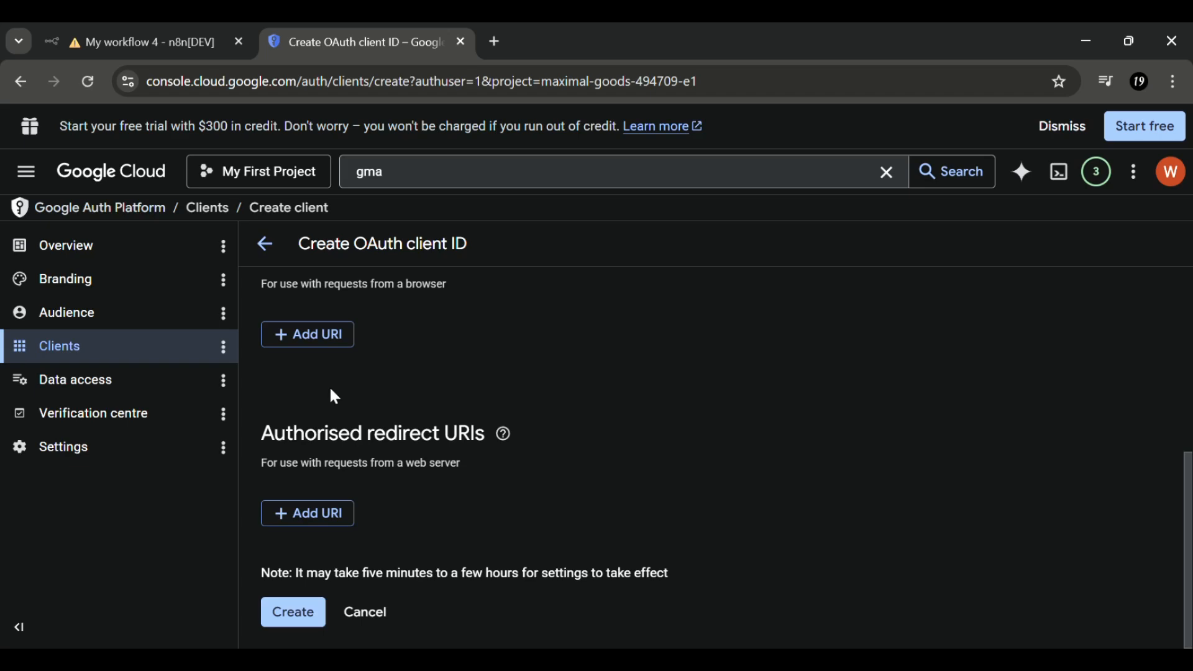
pyautogui.click(334, 521)
# - Paste n8n's OAuth callback URL as the redirect URI, create the client, and copy its client ID
pyautogui.click(149, 39)
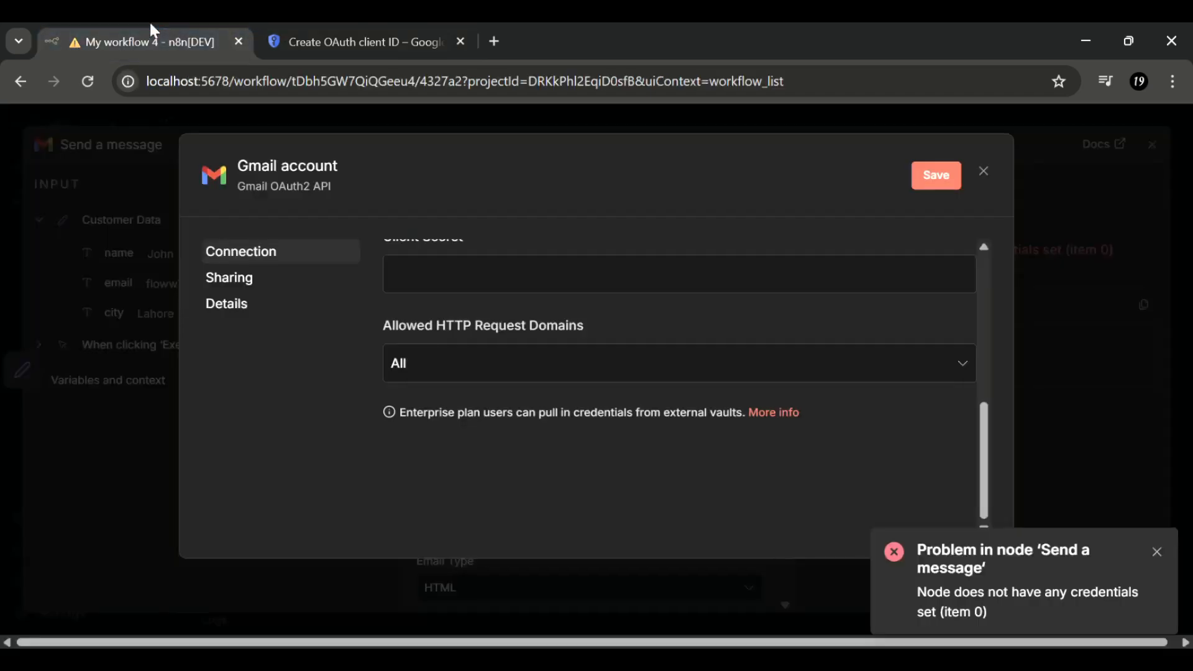
pyautogui.scroll(5, 638, 408)
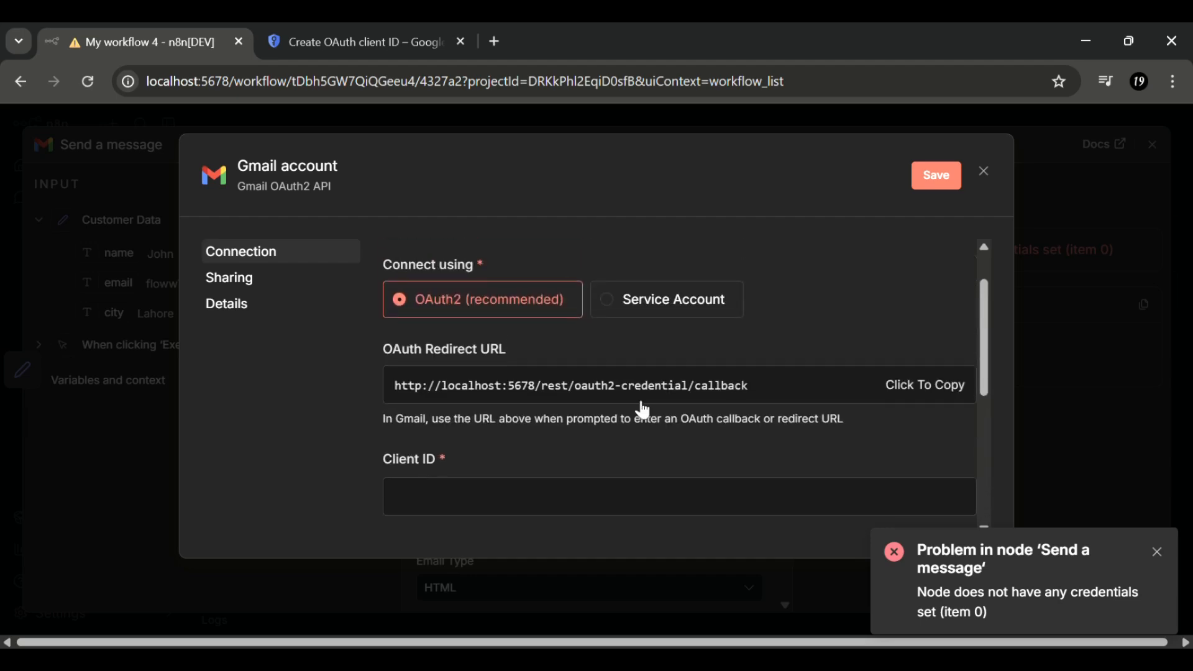
pyautogui.click(932, 394)
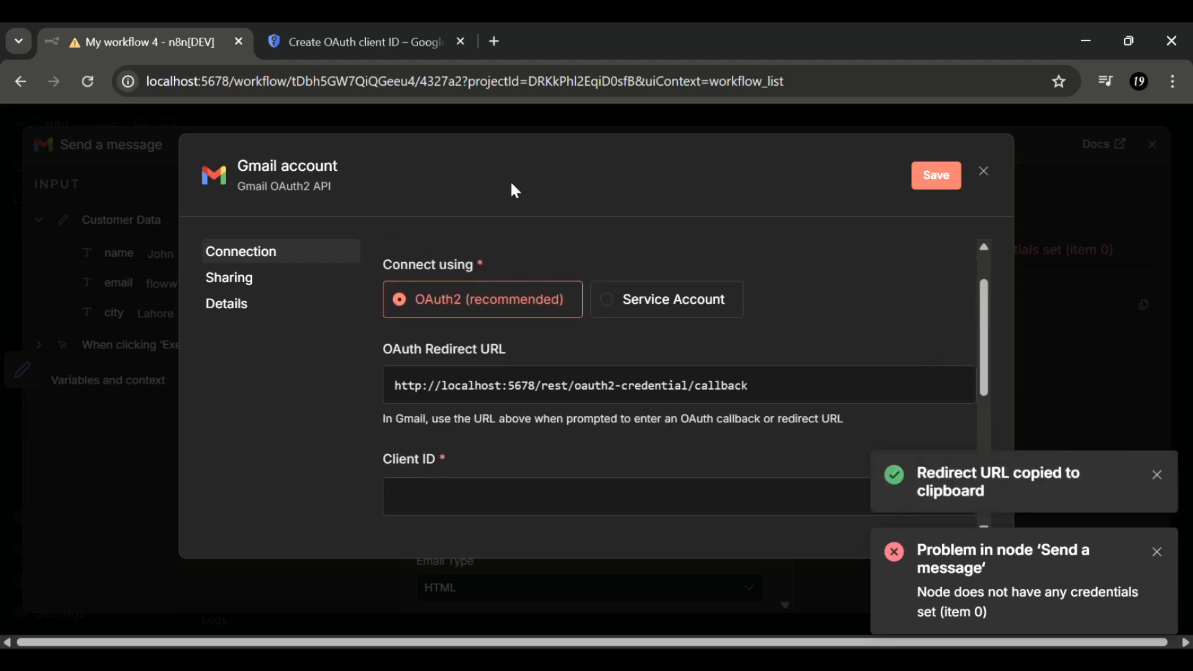
pyautogui.click(328, 42)
pyautogui.click(347, 519)
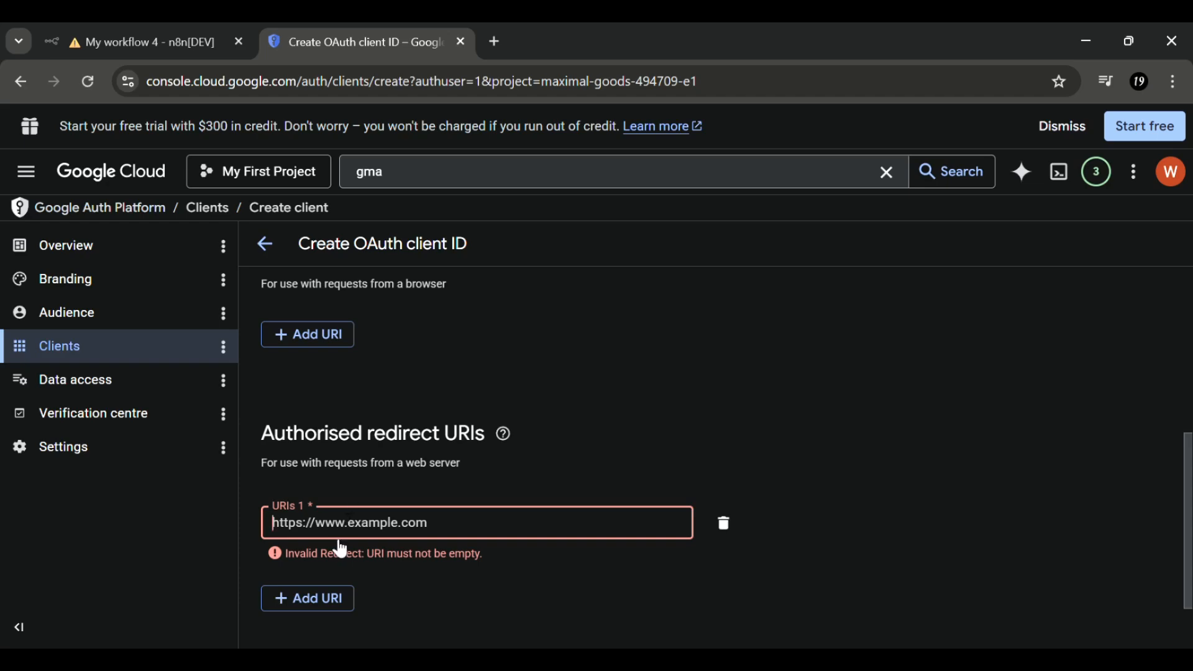
pyautogui.hotkey('ctrl', 'v')
pyautogui.scroll(-1, 341, 549)
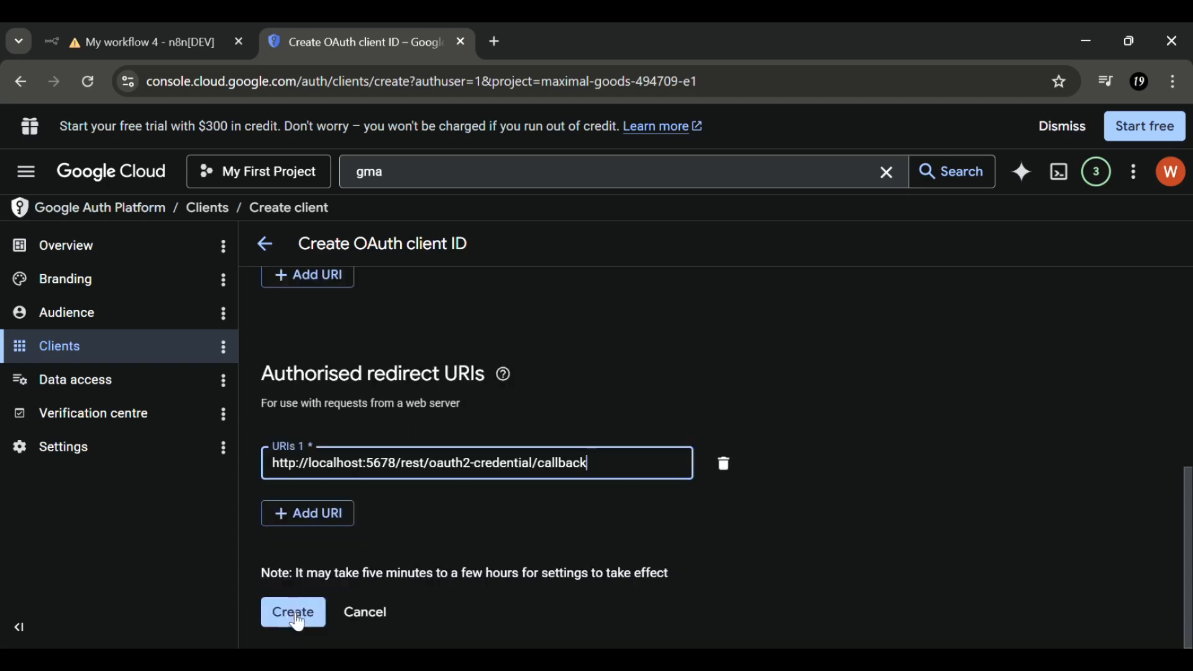
pyautogui.click(297, 616)
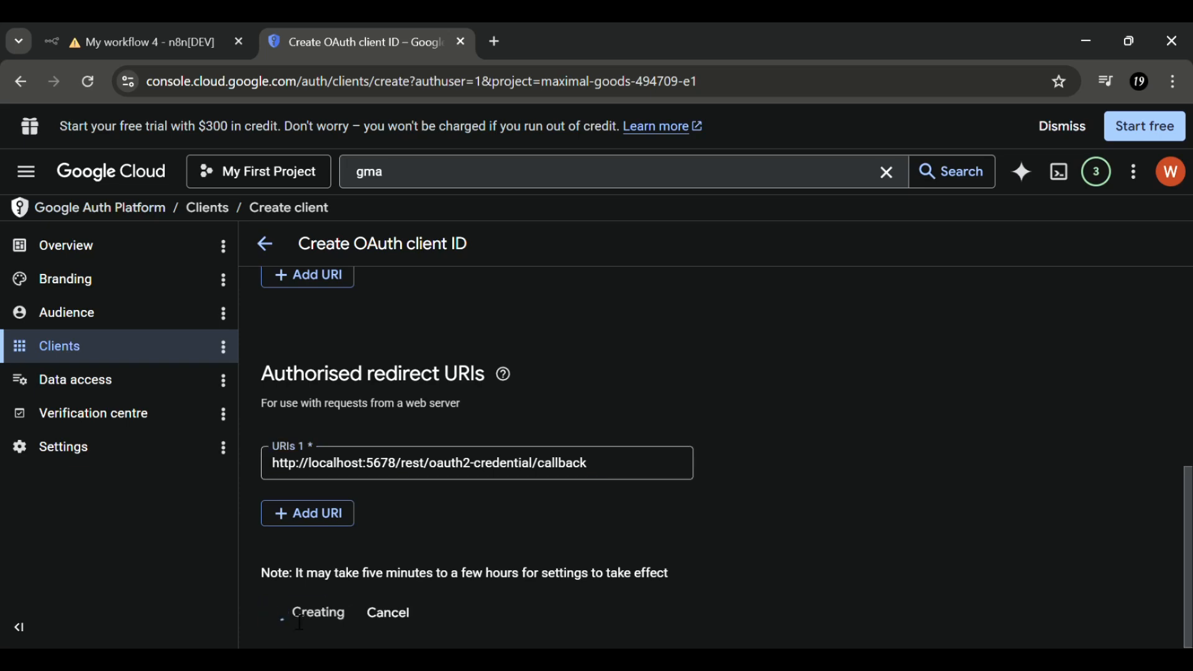
pyautogui.click(803, 422)
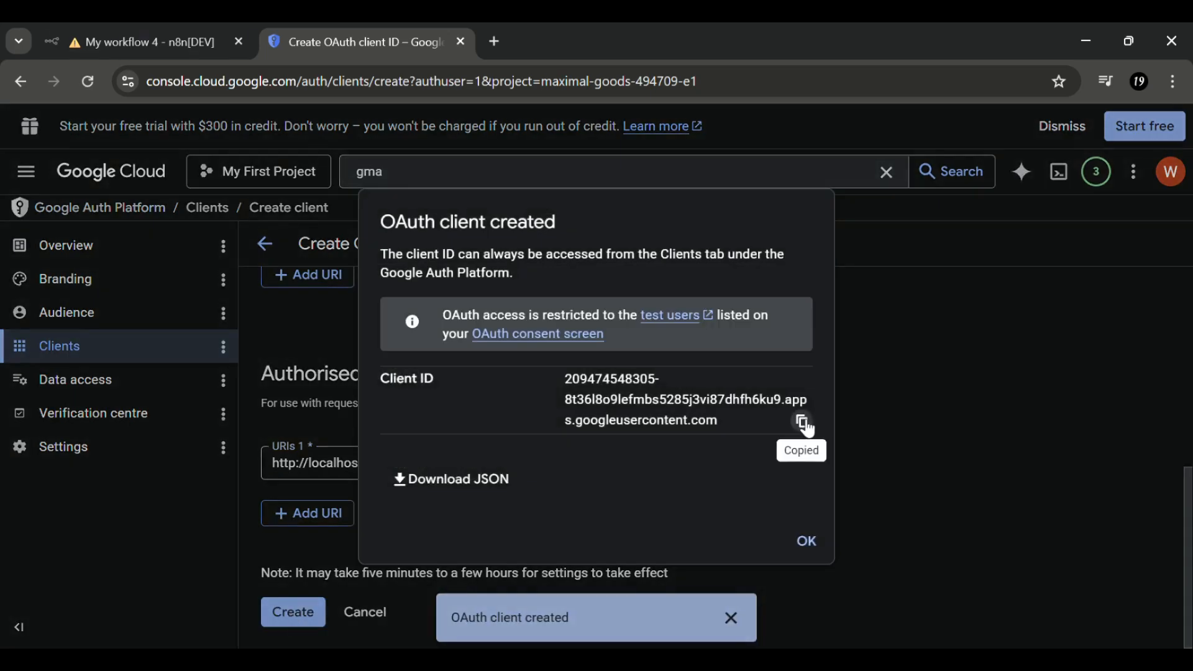
# - Paste the copied Google client ID into the n8n Gmail credential's Client ID field
pyautogui.click(106, 31)
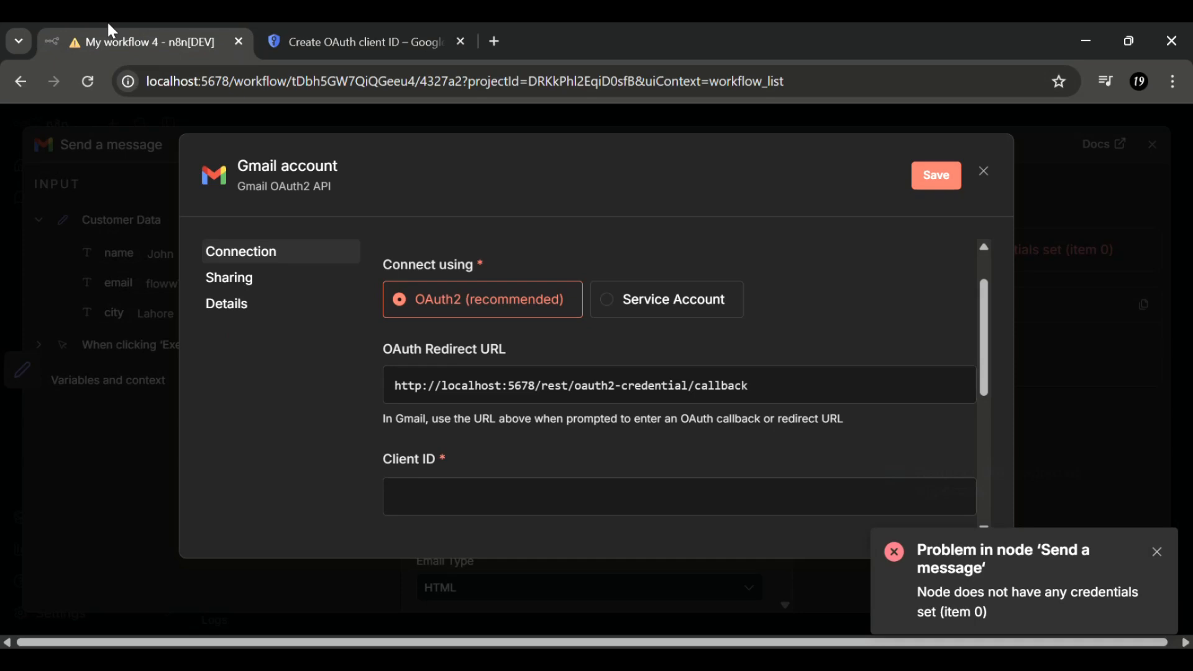
pyautogui.scroll(-1, 456, 461)
pyautogui.click(467, 454)
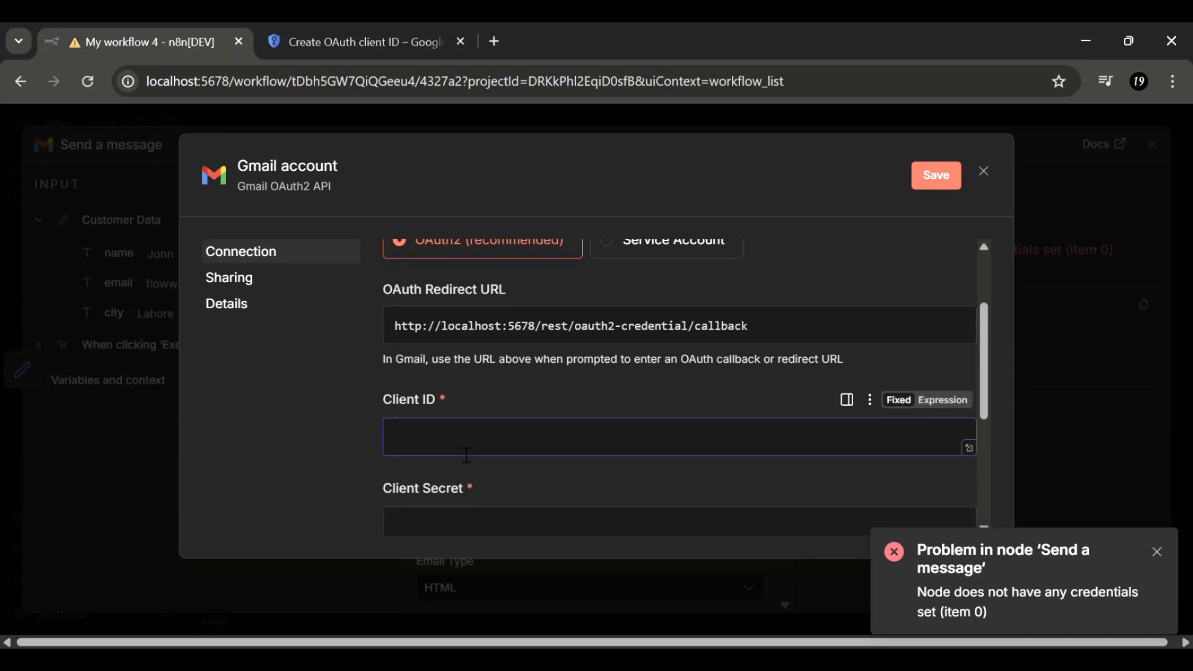
pyautogui.hotkey('ctrl', 'v')
pyautogui.scroll(-2, 466, 454)
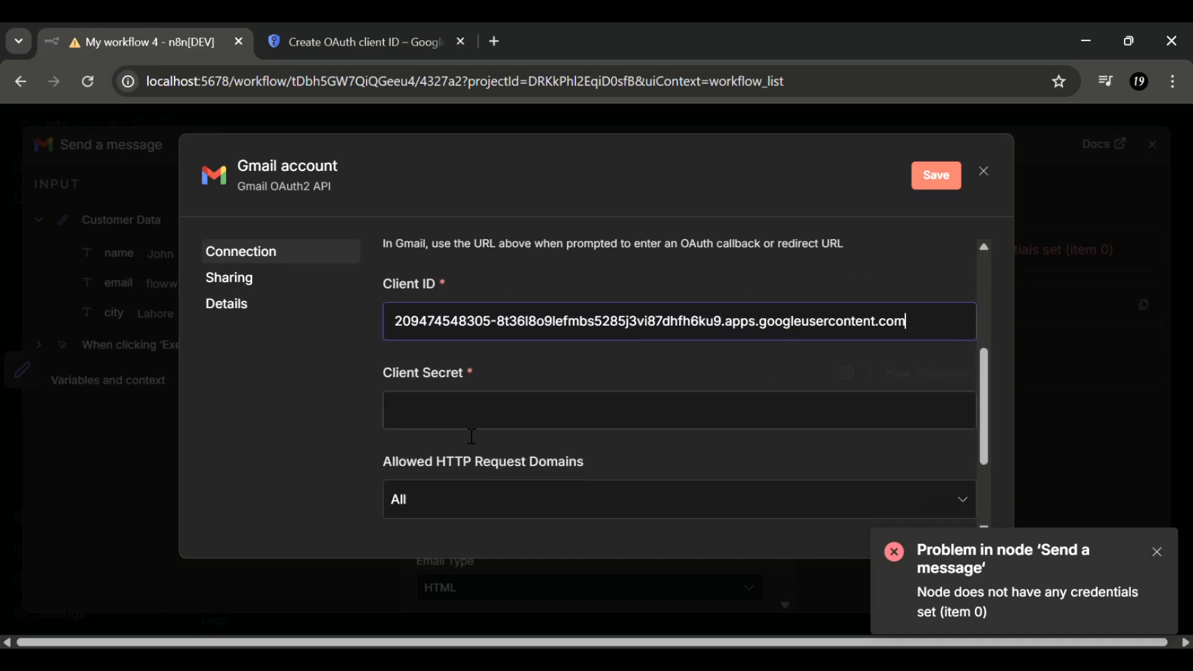
pyautogui.click(472, 435)
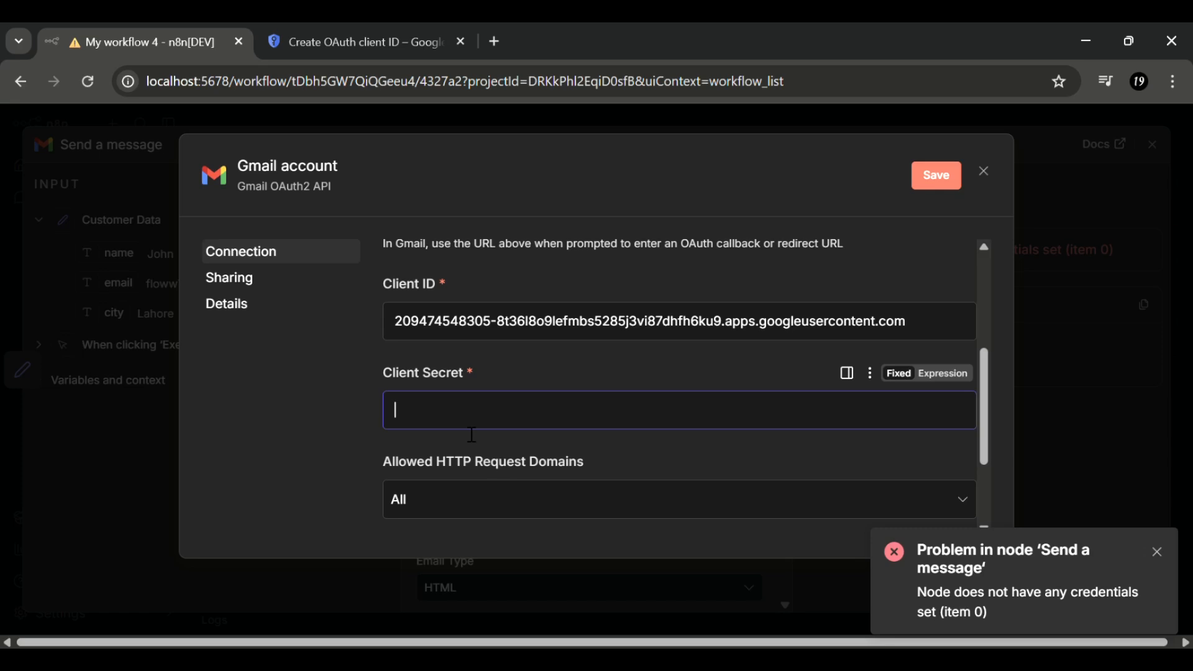
# - Copy the client secret from the new web client in Google Cloud and paste it into Client Secret
pyautogui.click(307, 30)
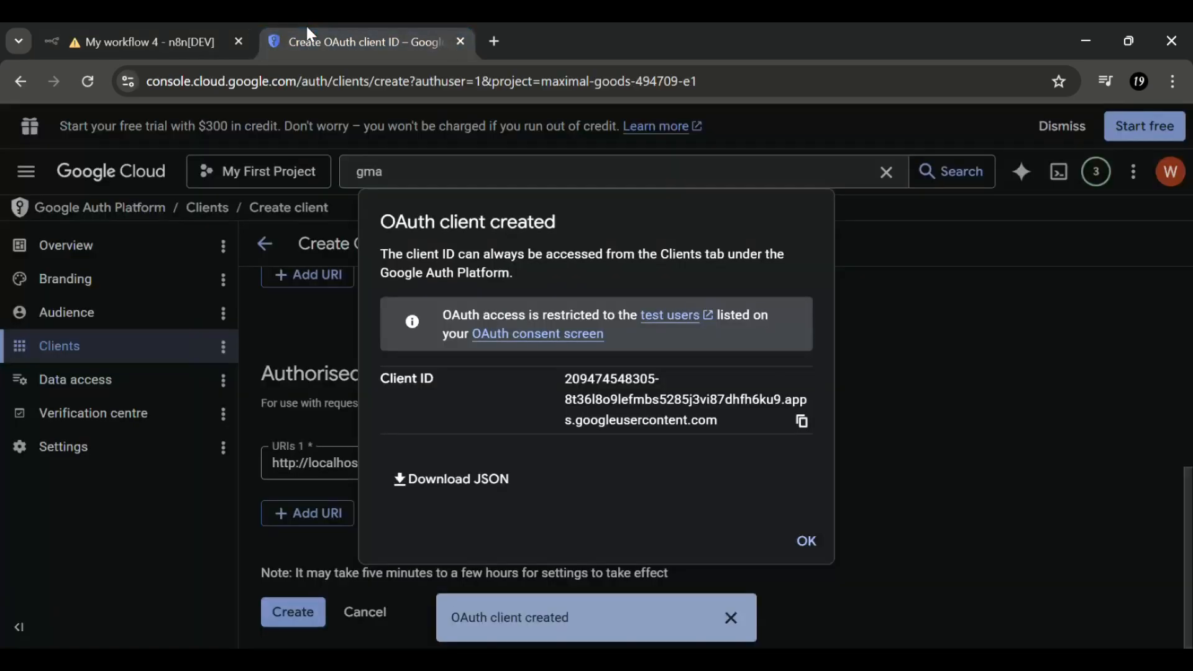
pyautogui.click(810, 542)
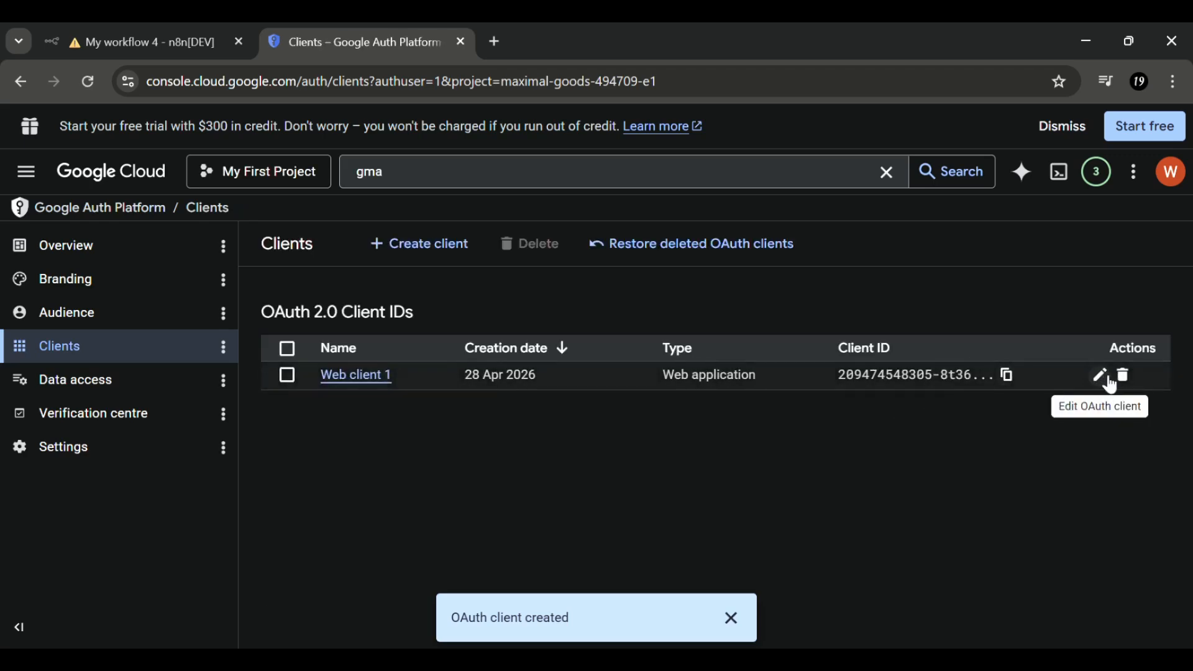
pyautogui.click(1108, 380)
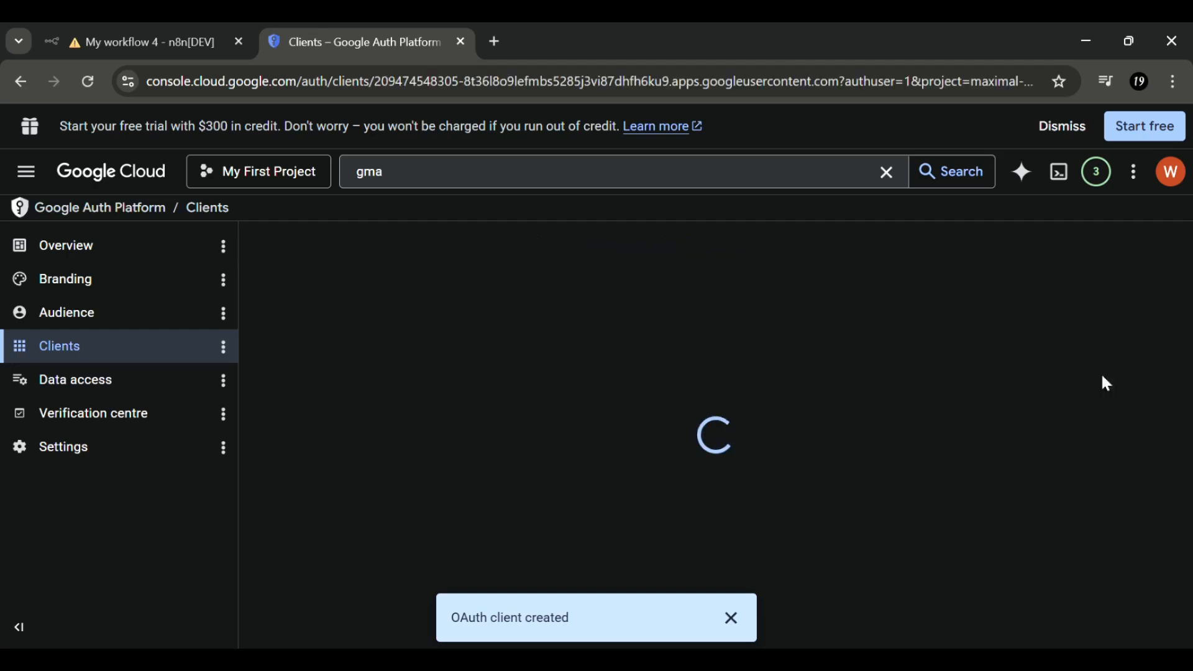
pyautogui.scroll(-1, 760, 379)
pyautogui.scroll(1, 761, 378)
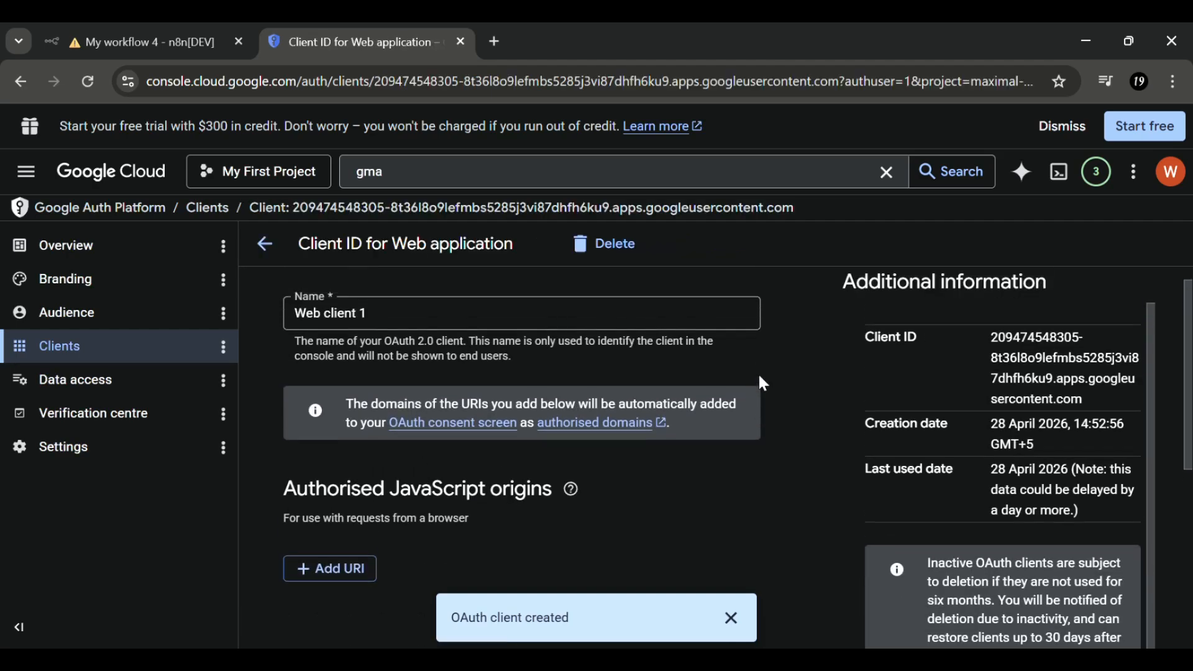
pyautogui.scroll(-7, 820, 467)
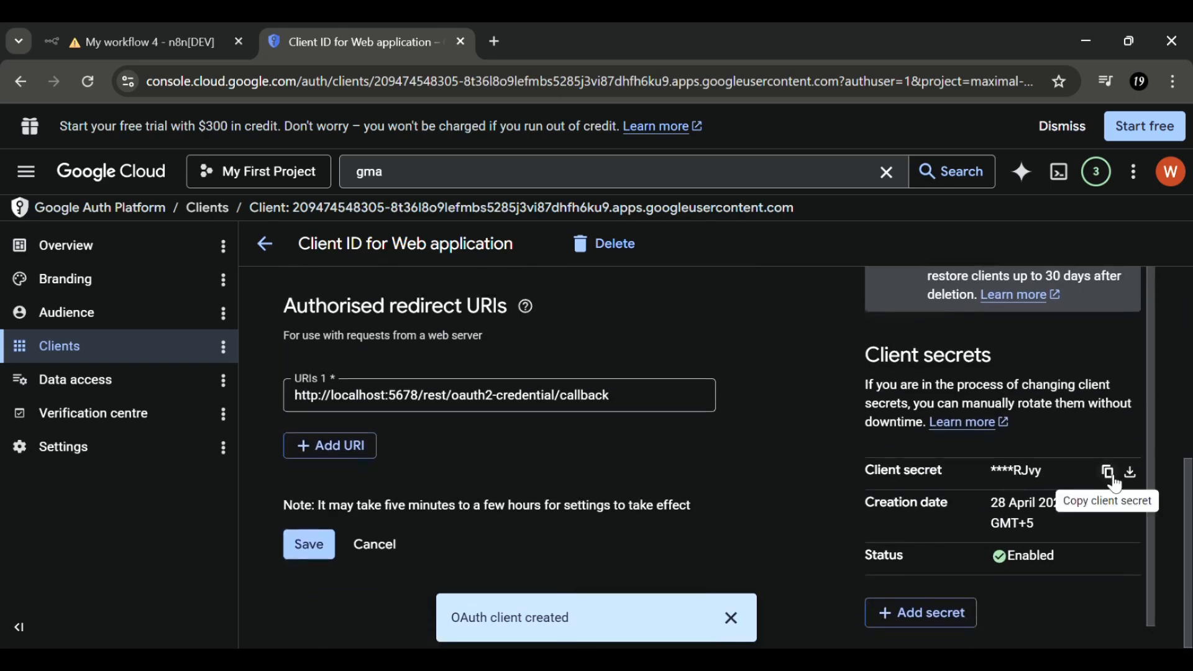
pyautogui.click(1117, 474)
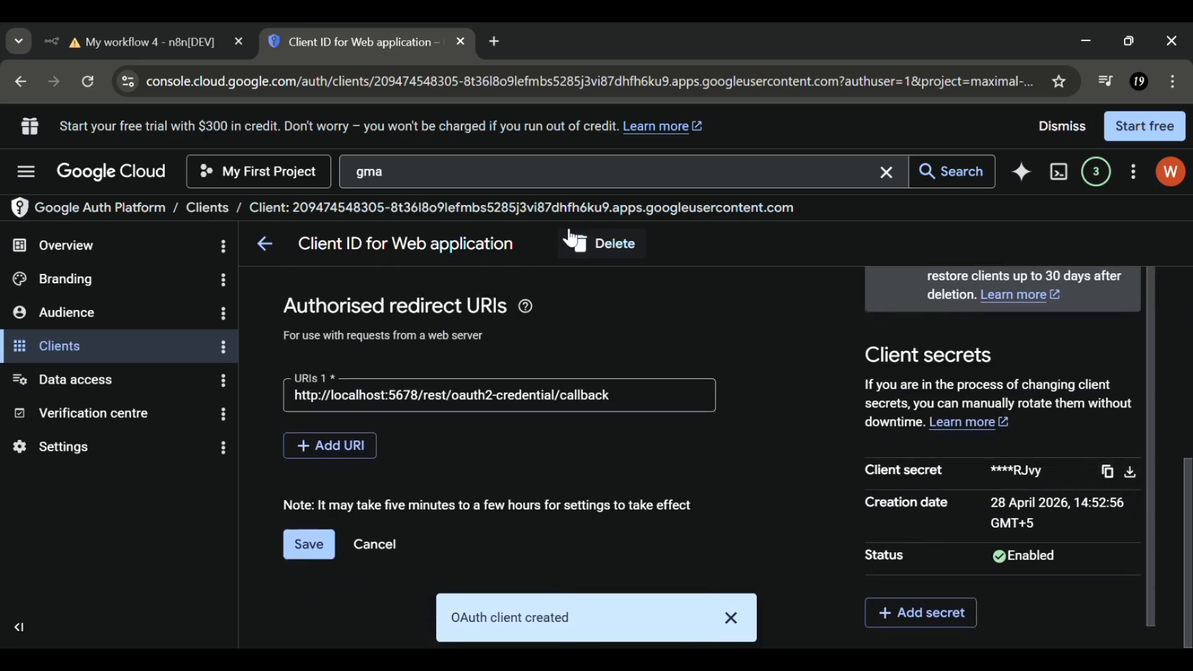
pyautogui.click(173, 25)
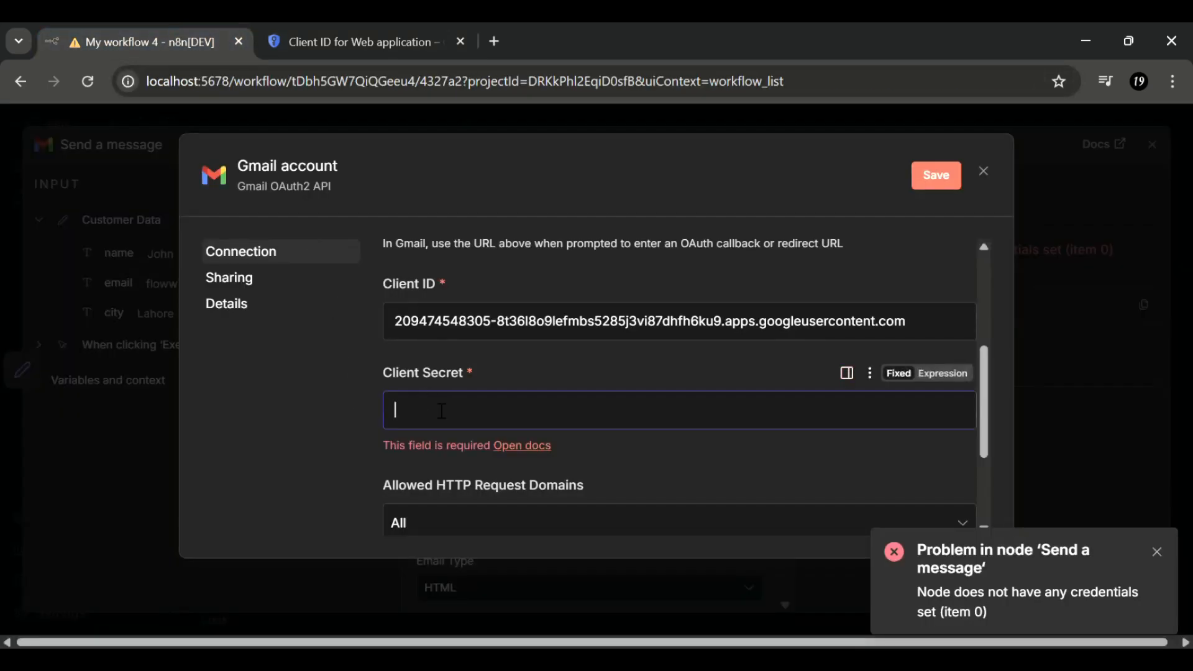
pyautogui.hotkey('ctrl', 'v')
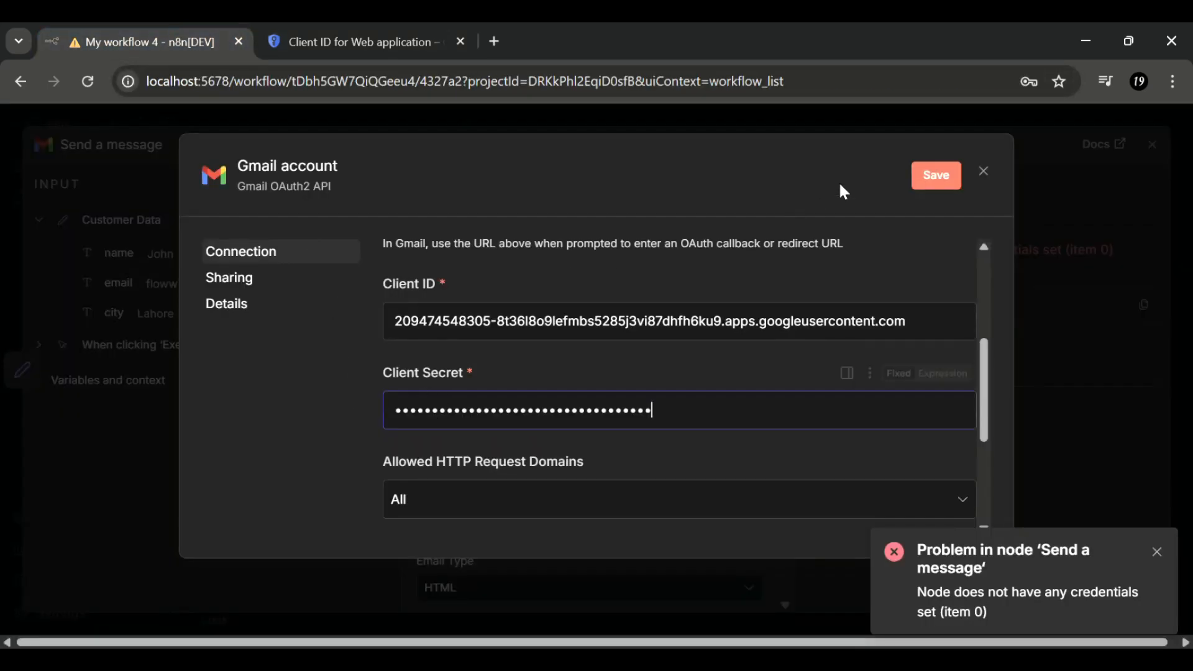
# - Save the Gmail credential, sign in with Google, then close the credential dialog
pyautogui.click(938, 179)
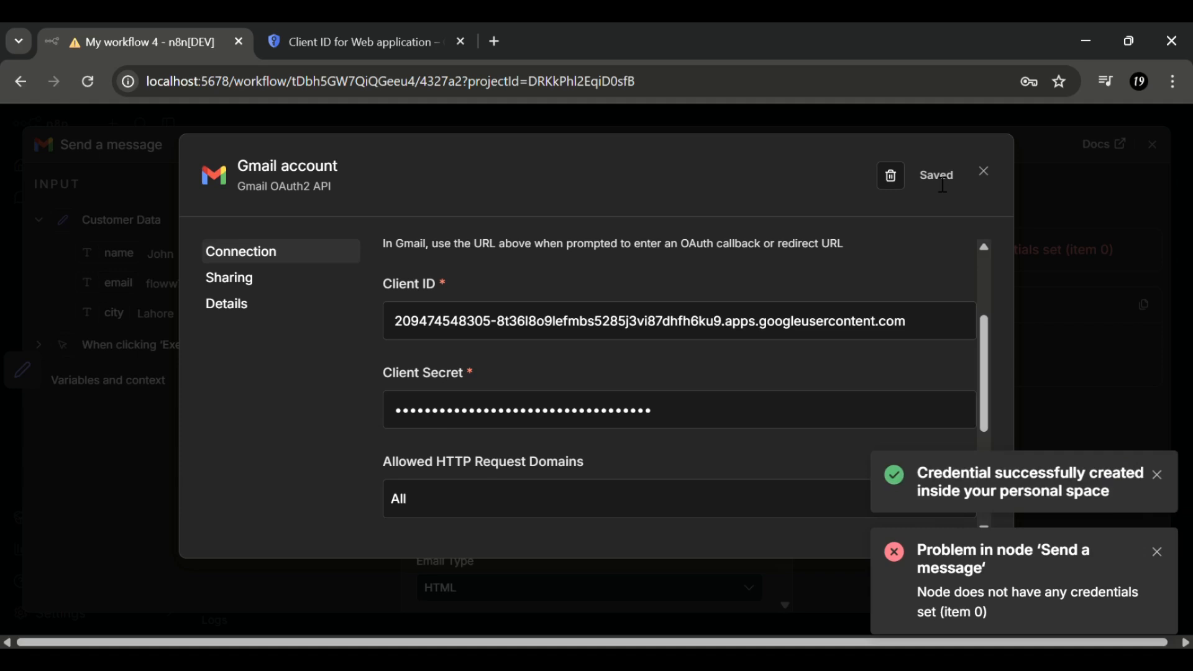
pyautogui.scroll(-5, 580, 326)
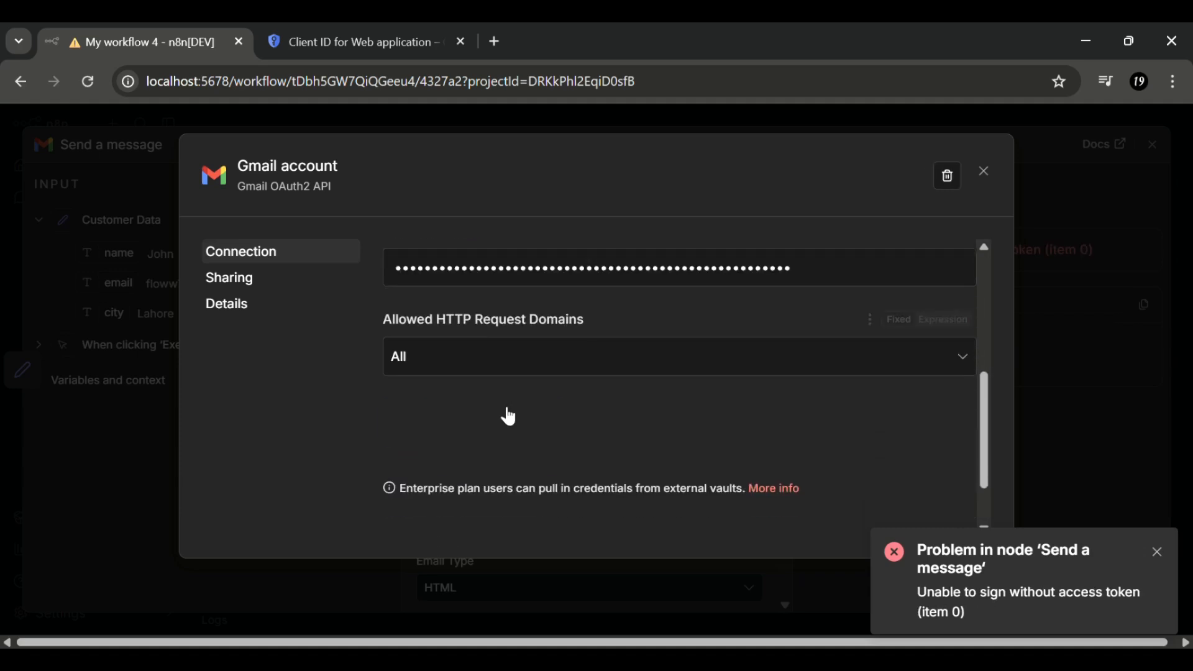
pyautogui.click(484, 428)
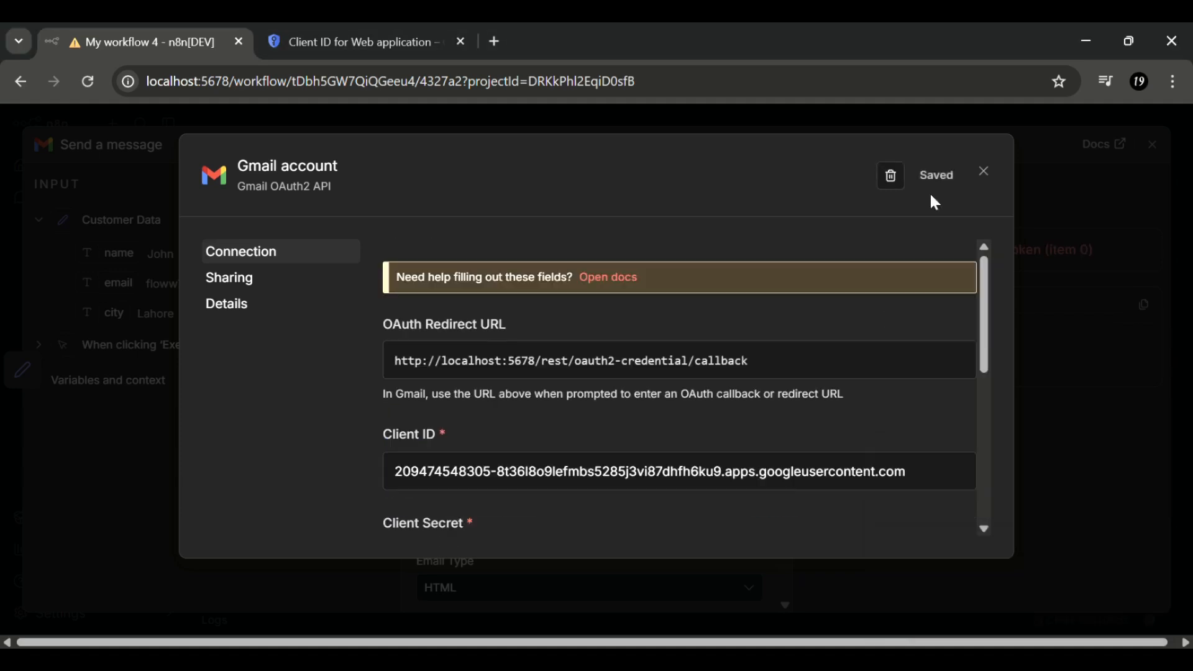
pyautogui.click(982, 172)
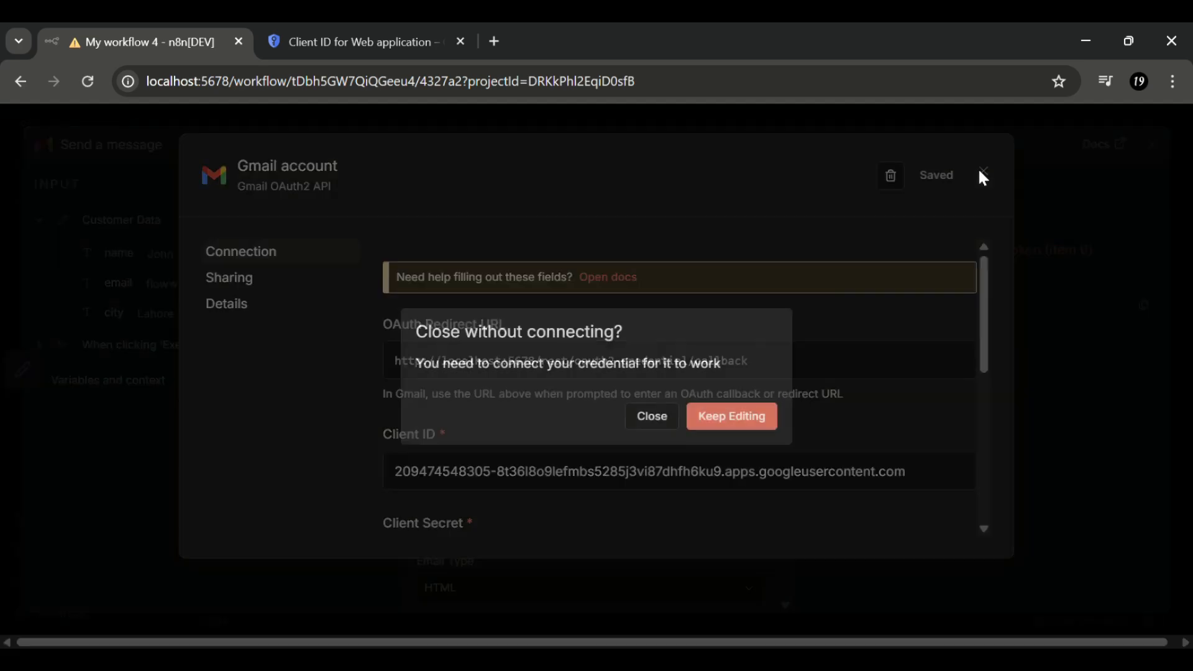
pyautogui.click(679, 428)
# - Execute the Send a message node so trigger, Customer Data and Gmail nodes each pass 1 item
pyautogui.click(711, 192)
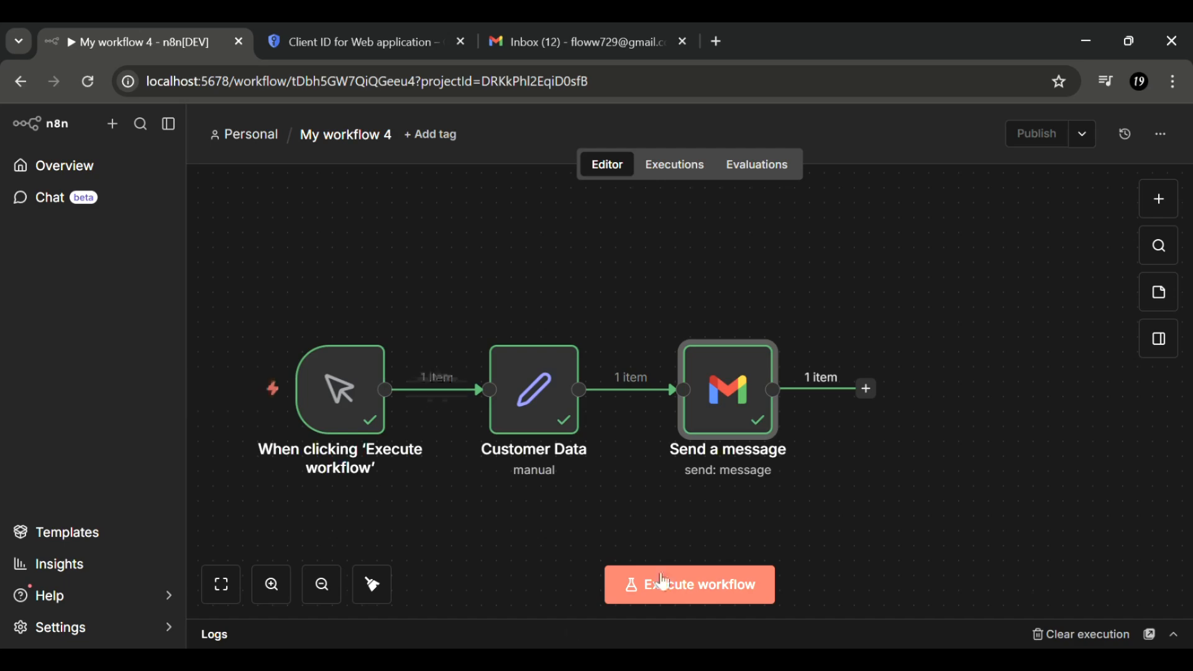
# - Open the earlier WelcomeJohn email in the Gmail inbox to check its content
pyautogui.moveTo(527, 320)
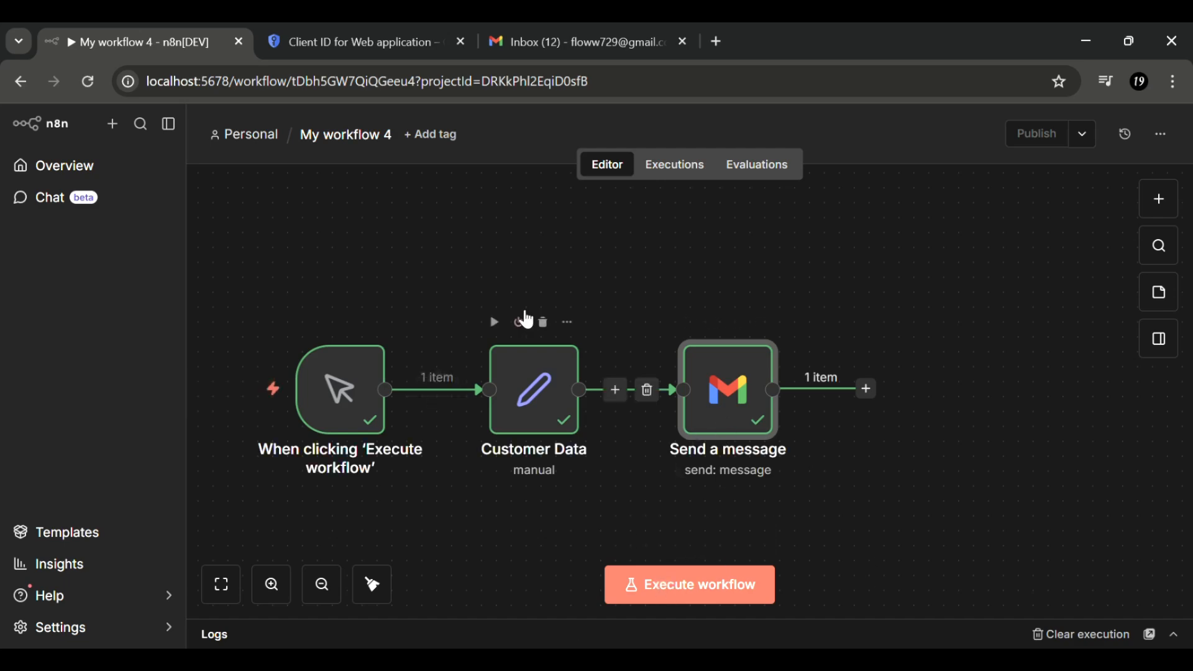
pyautogui.click(545, 51)
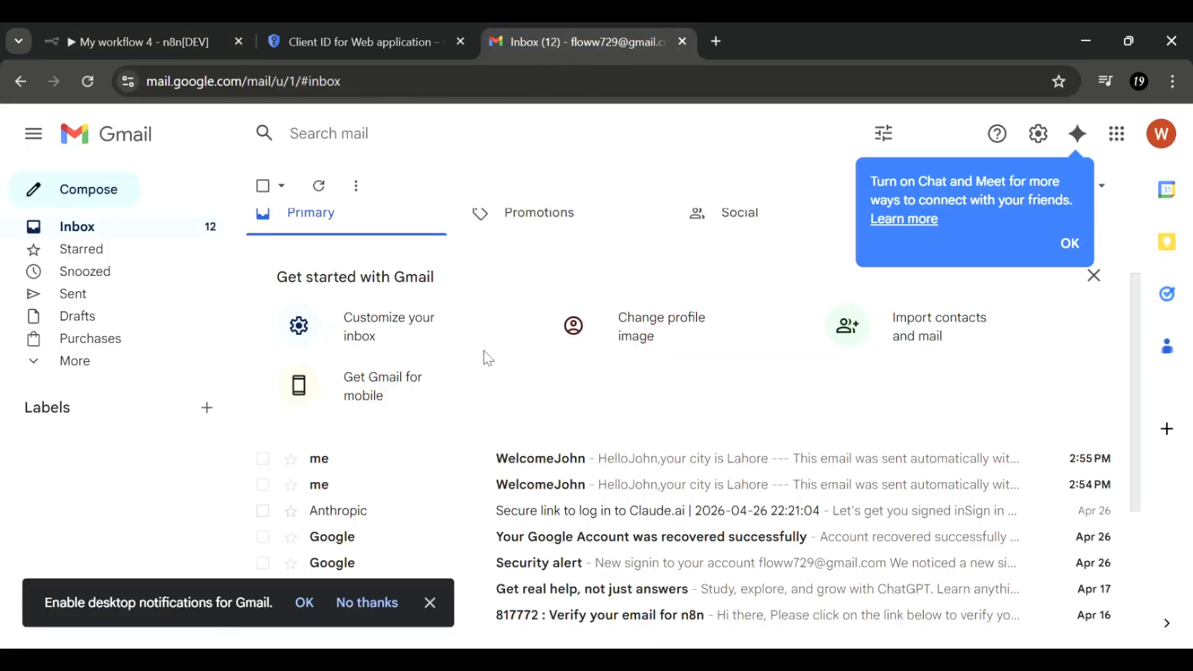
pyautogui.click(408, 484)
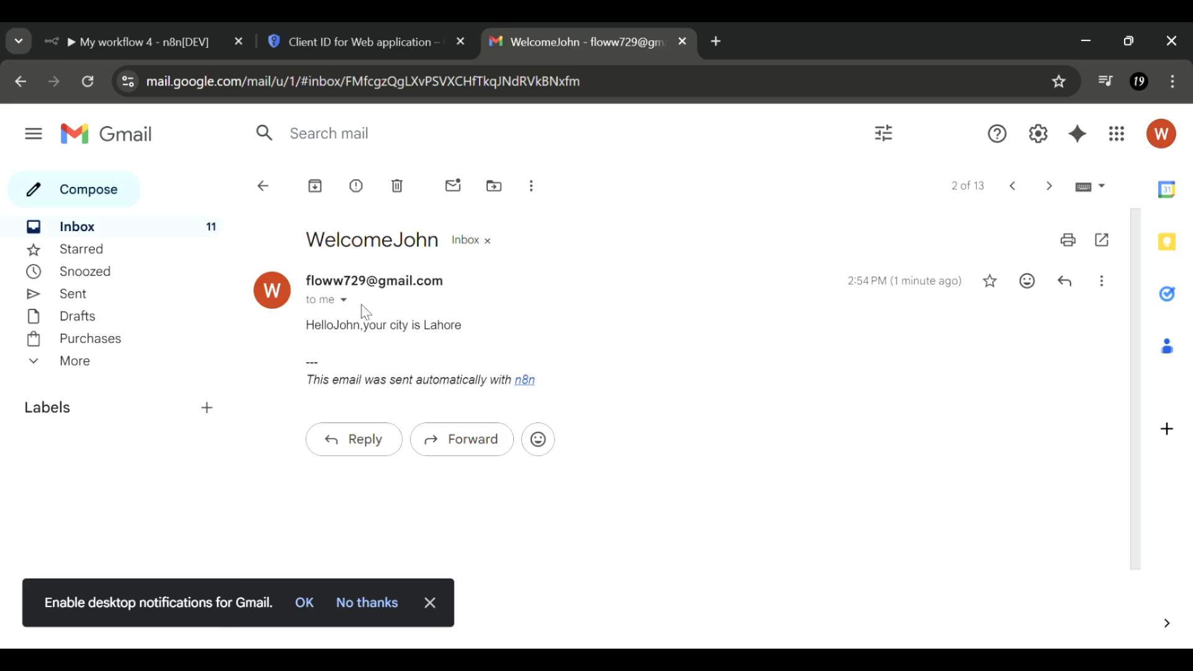
# - Re-run the n8n workflow, confirm the newest WelcomeJohn email arrived in Gmail, and return to n8n
pyautogui.click(141, 32)
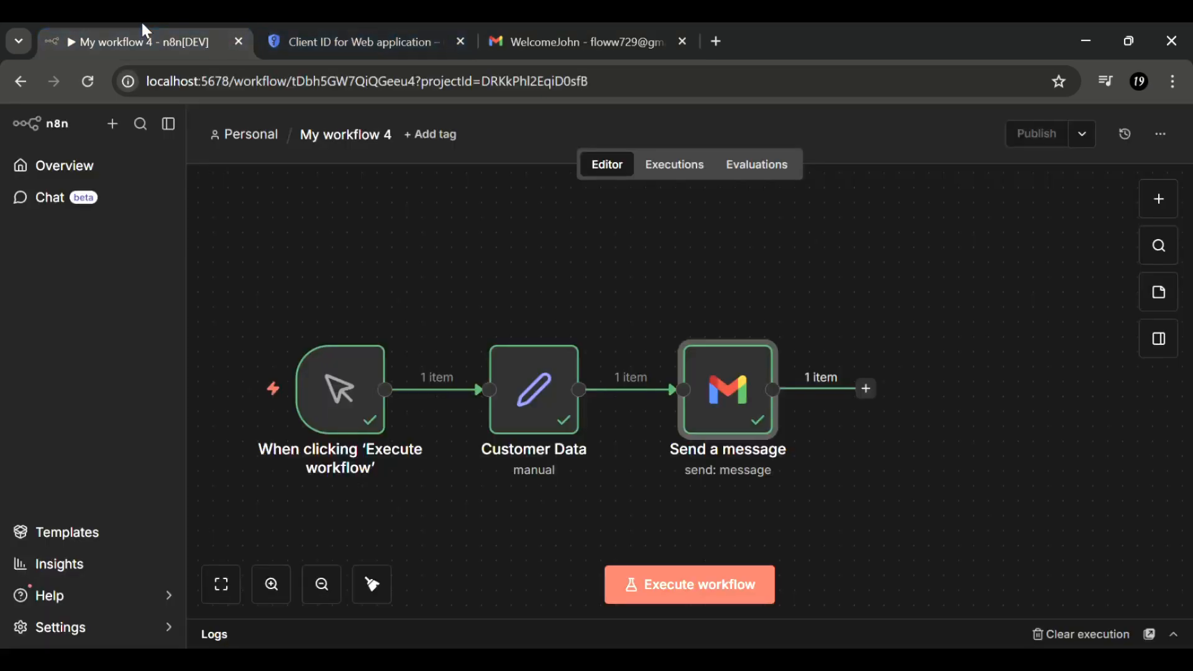
pyautogui.click(713, 583)
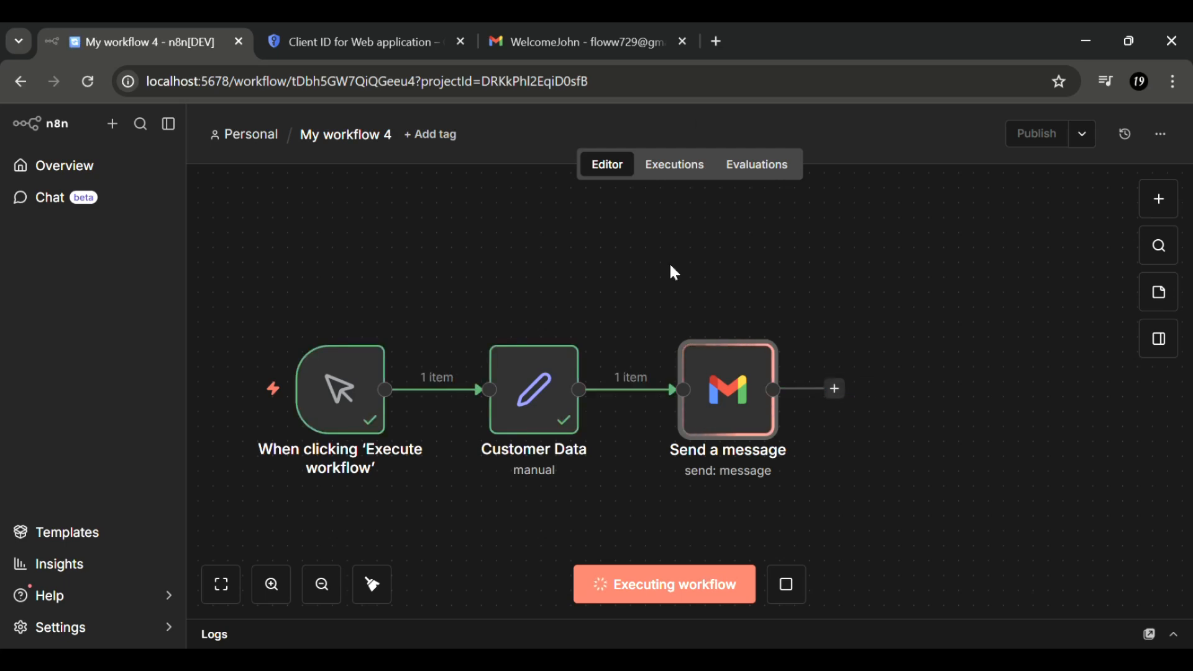
pyautogui.click(536, 31)
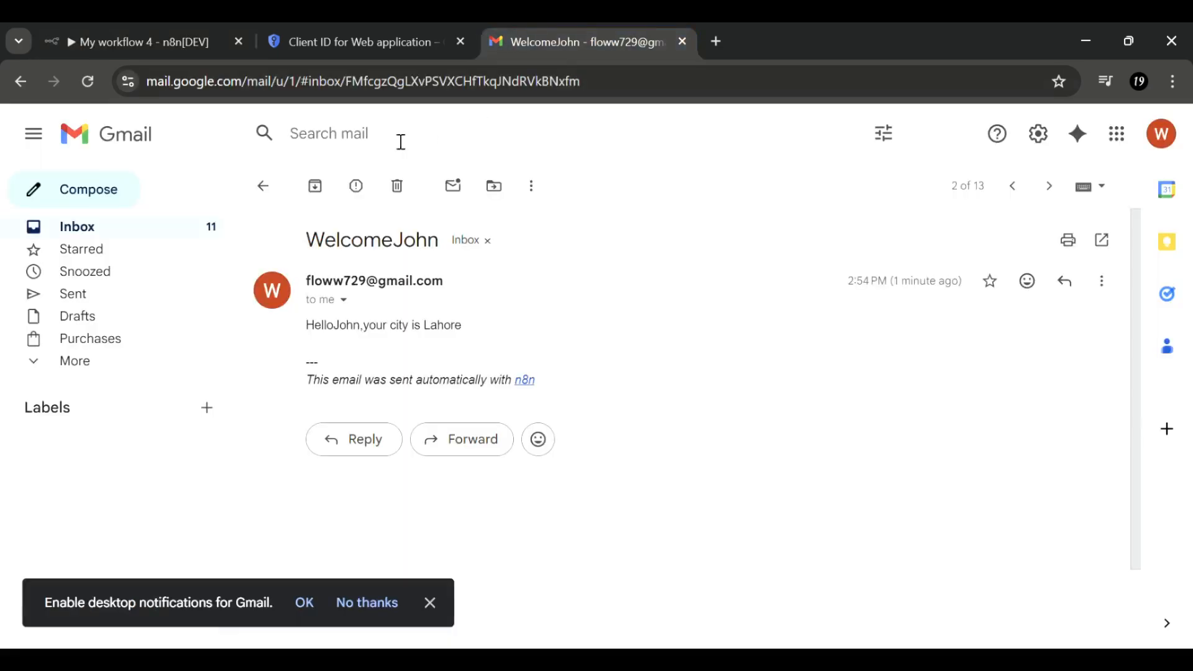
pyautogui.click(281, 198)
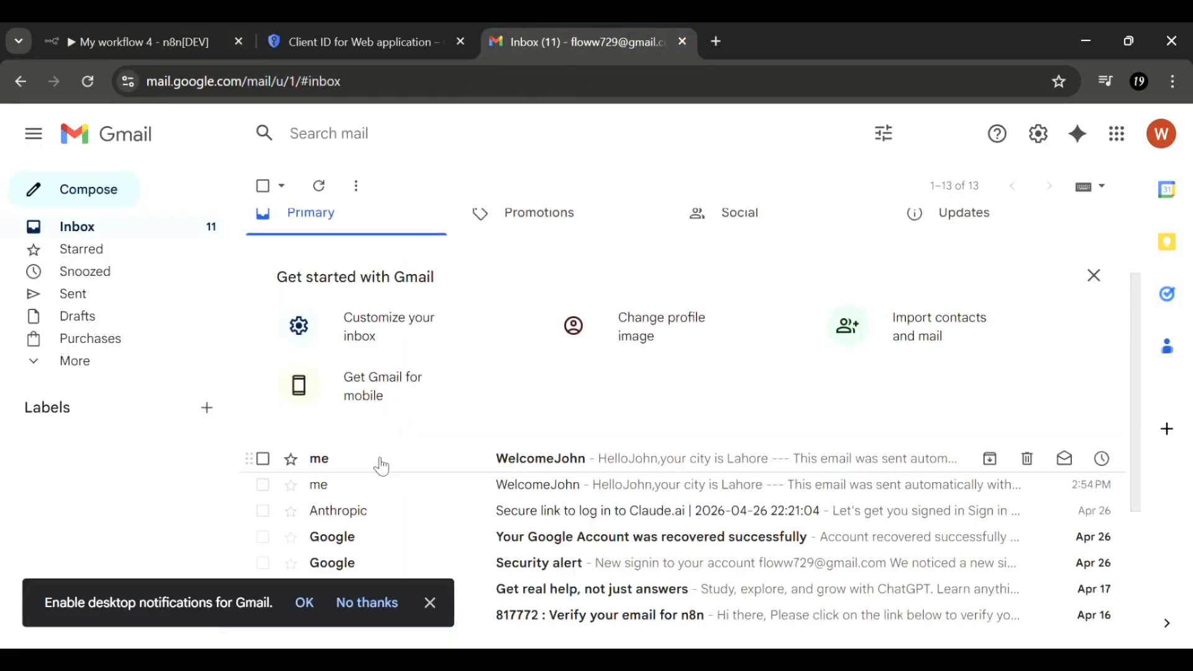
pyautogui.click(356, 460)
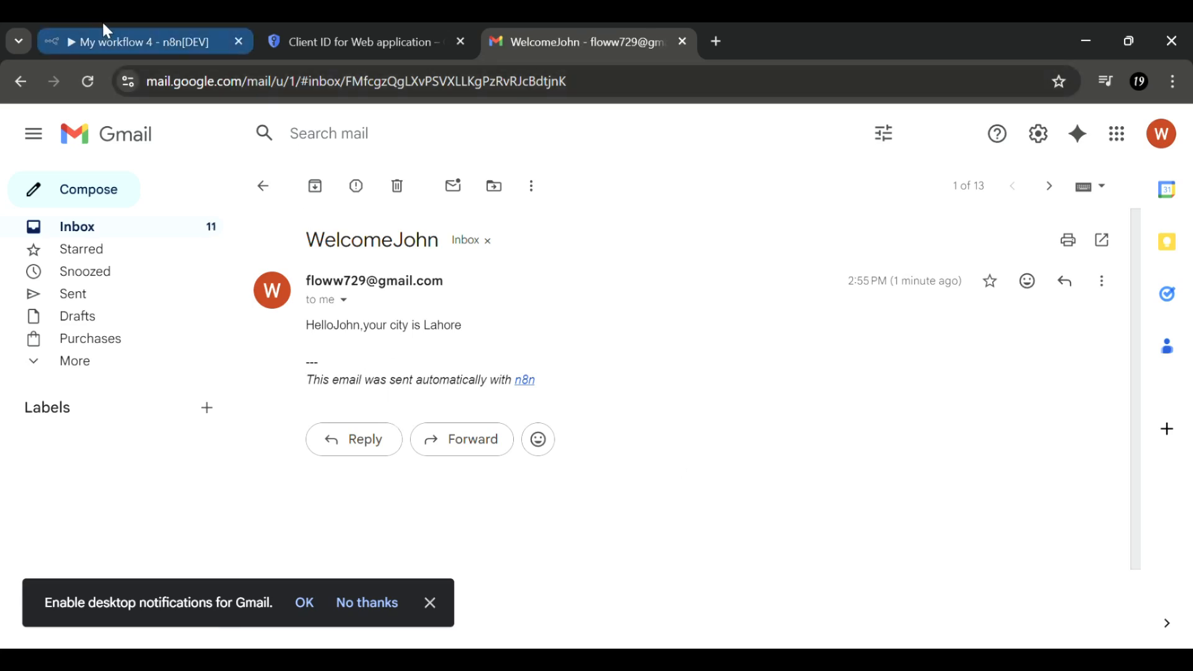
pyautogui.click(204, 27)
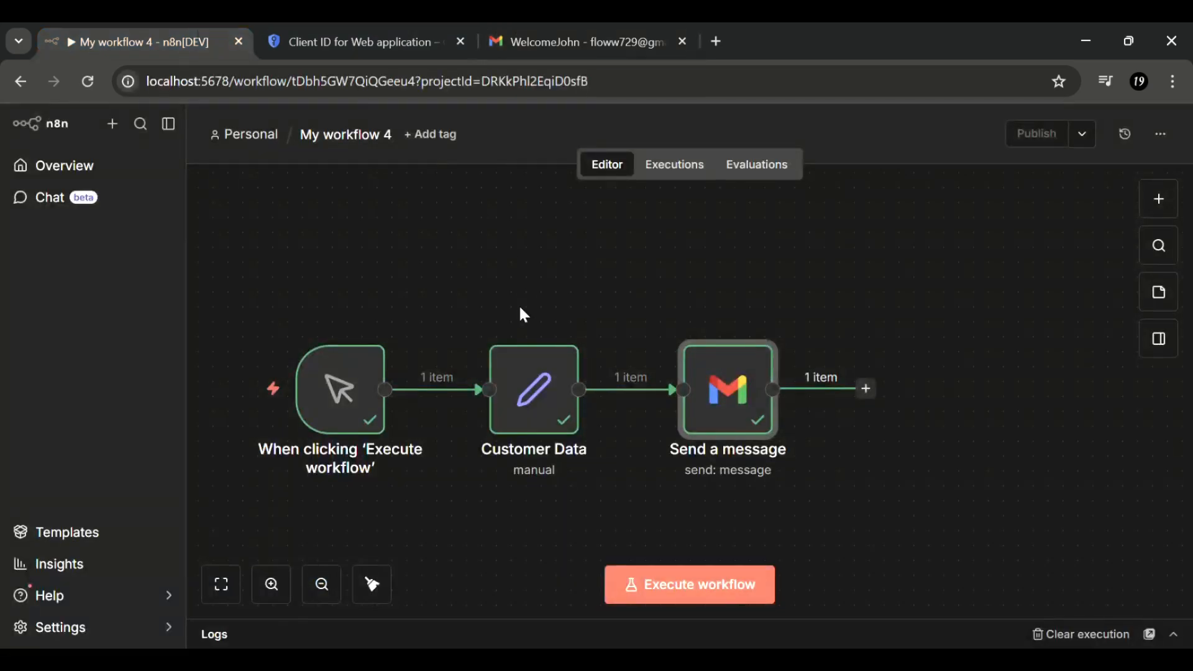